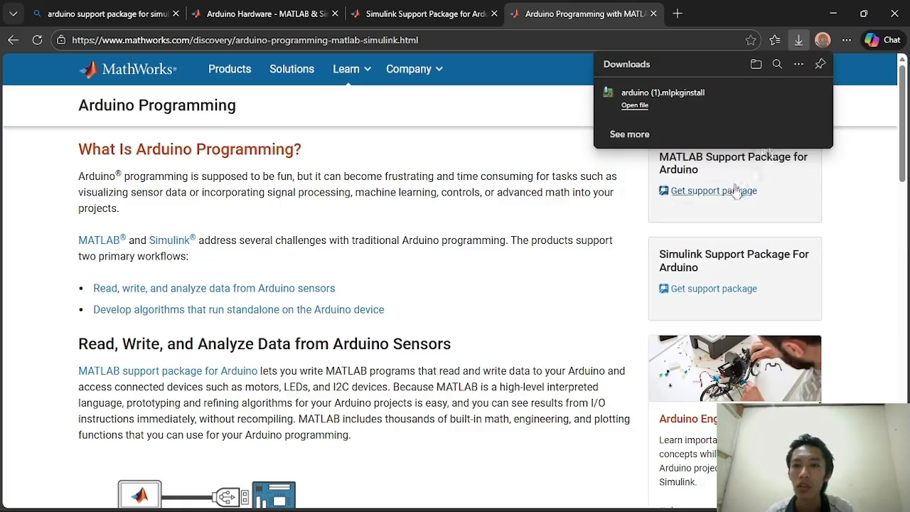
Download the Simulink Support Package and the MATLAB Support Package for Arduino, and dismiss the installer error dialog.
click(704, 290)
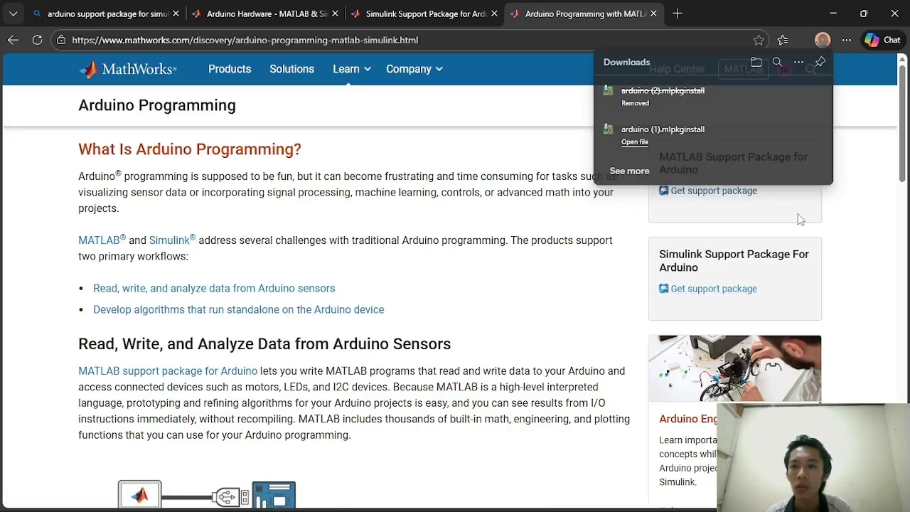
click(742, 195)
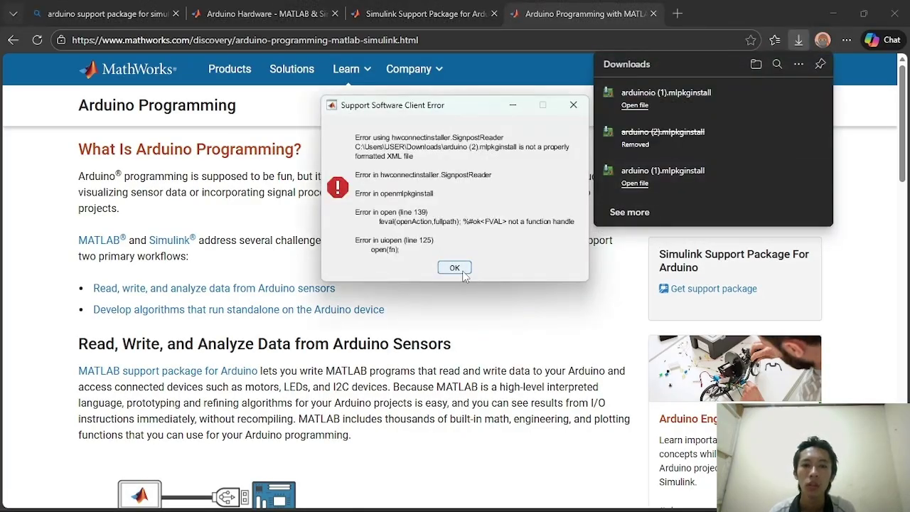
click(462, 272)
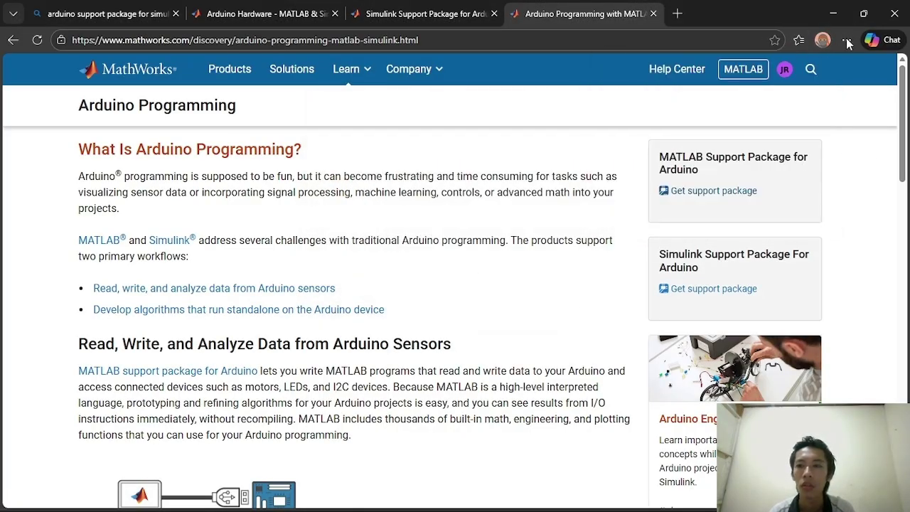
Open the browser's download history and remove the arduino (2).mlpkginstall entry from the list.
click(846, 41)
click(694, 224)
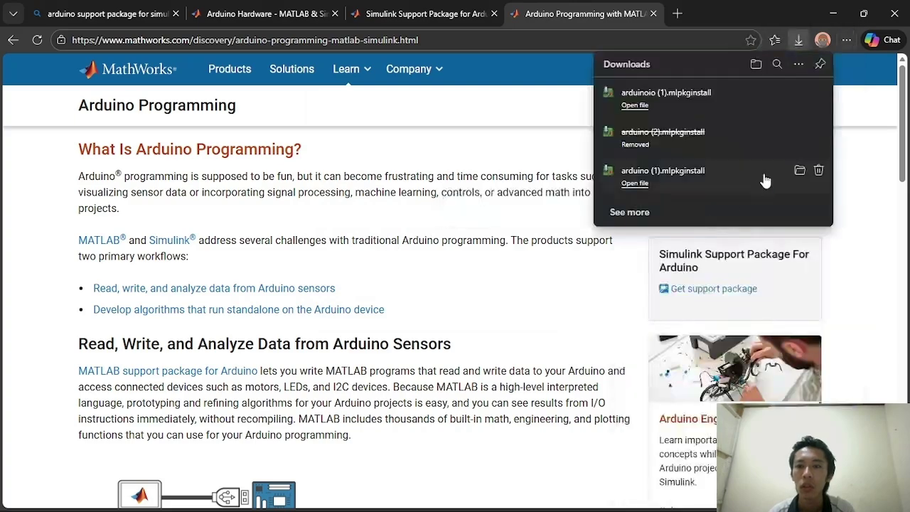
click(814, 141)
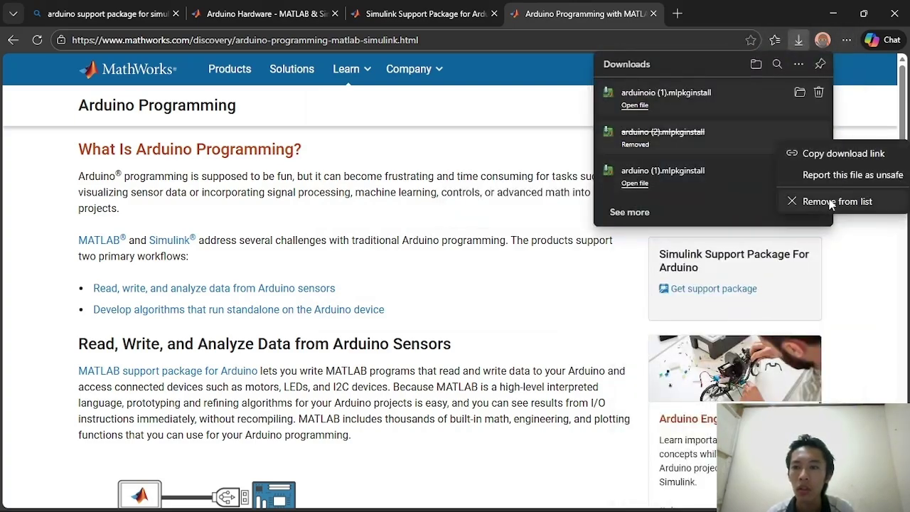
click(832, 201)
click(884, 158)
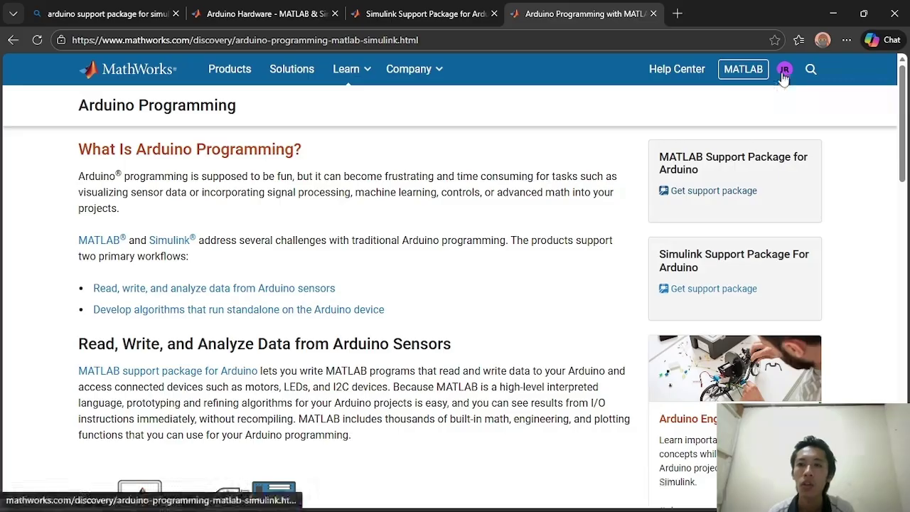
click(784, 69)
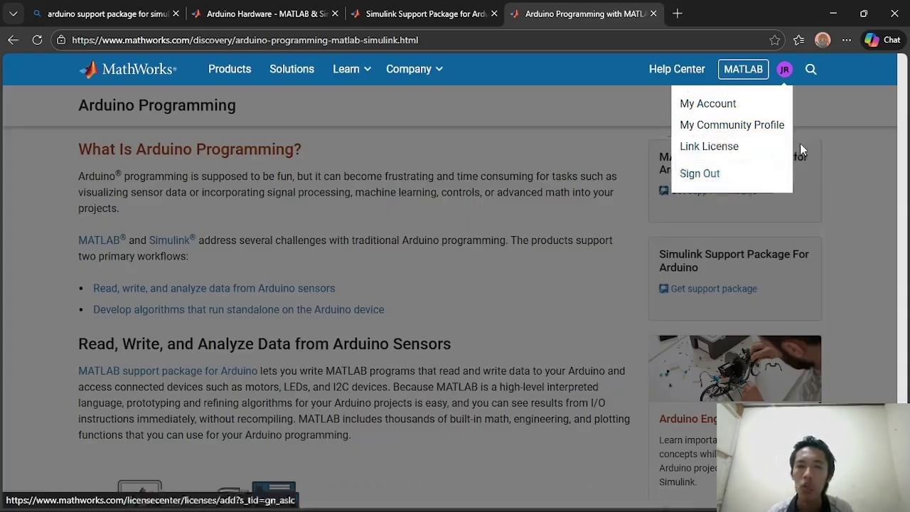
click(834, 180)
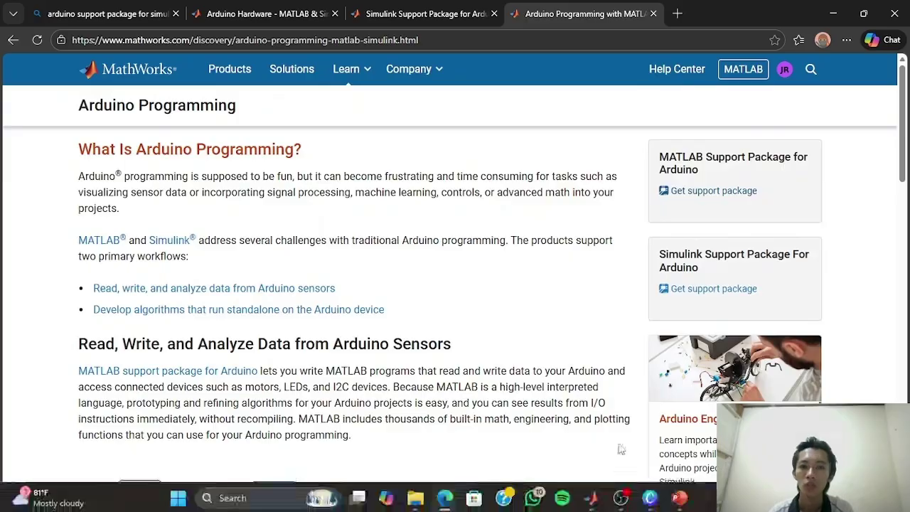
Switch to MATLAB R2023b, close the pwmencoder8 model with its changes saved, and quit MATLAB.
mouse_move(590, 497)
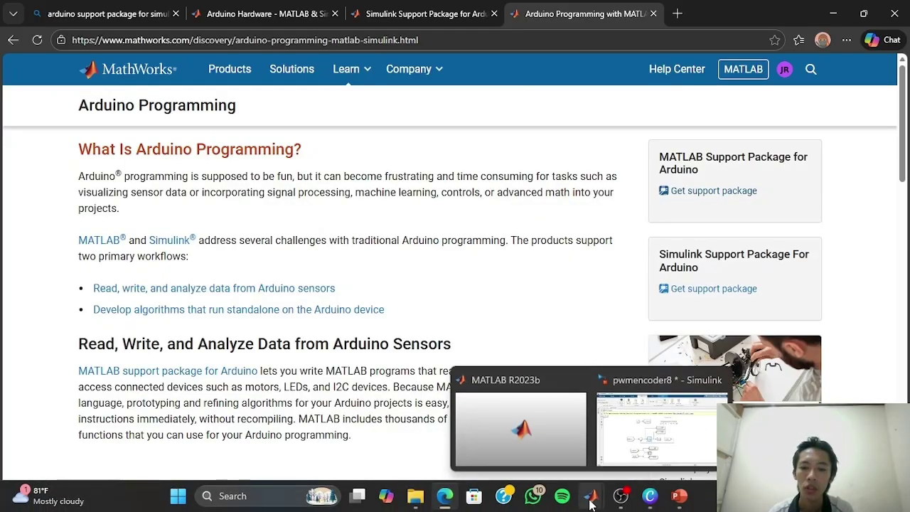
click(498, 420)
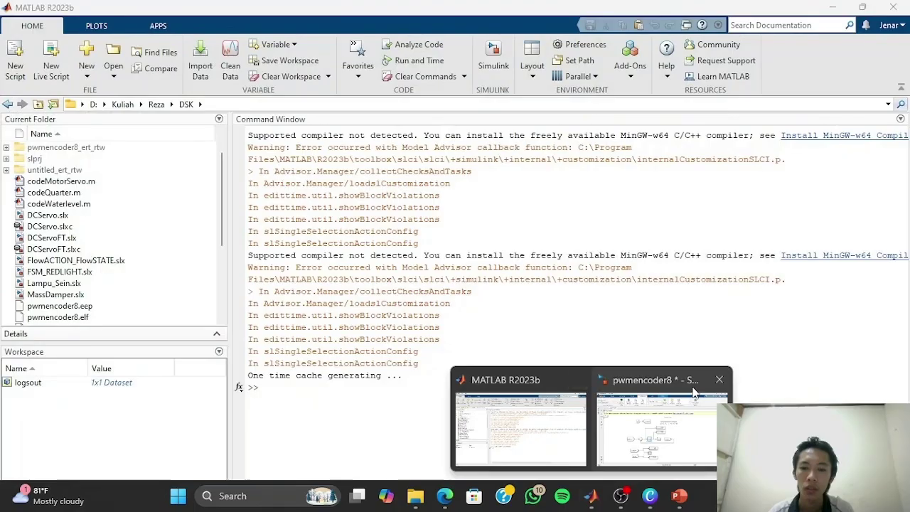
click(720, 379)
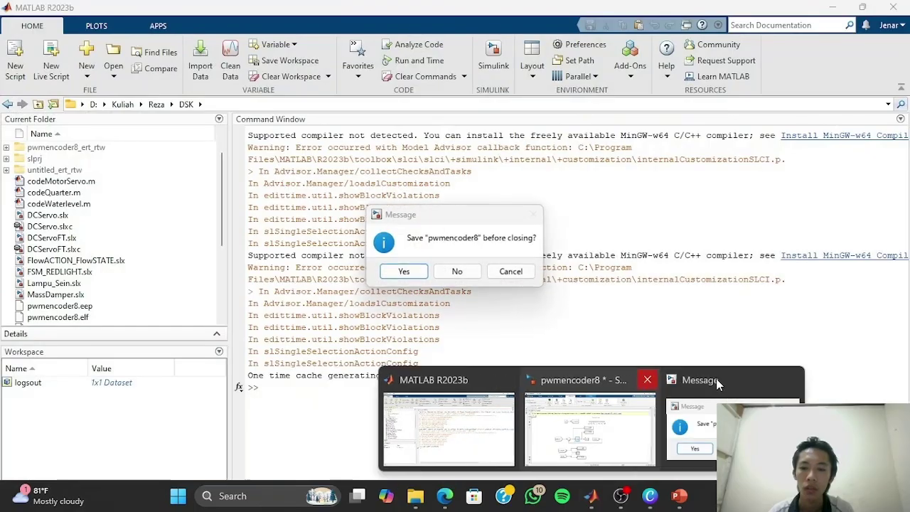
click(418, 278)
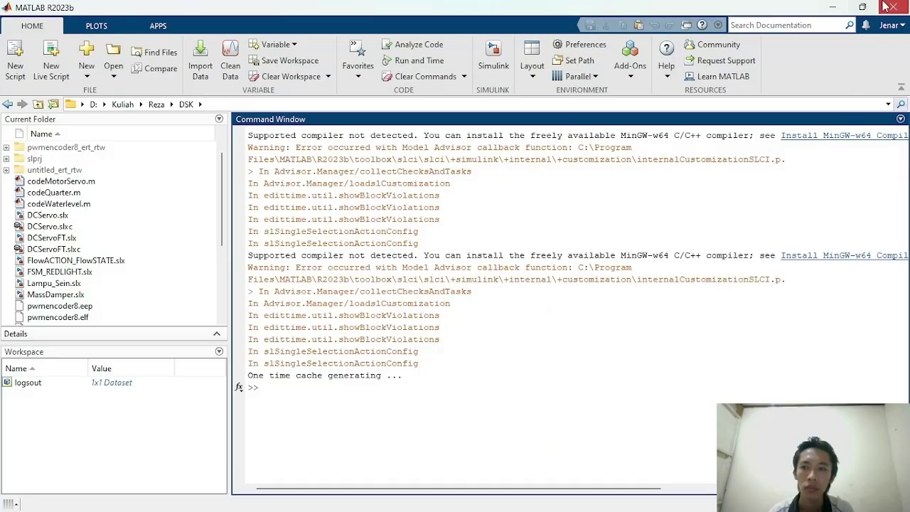
scroll(638, 367, right, 2)
key(alt+Tab)
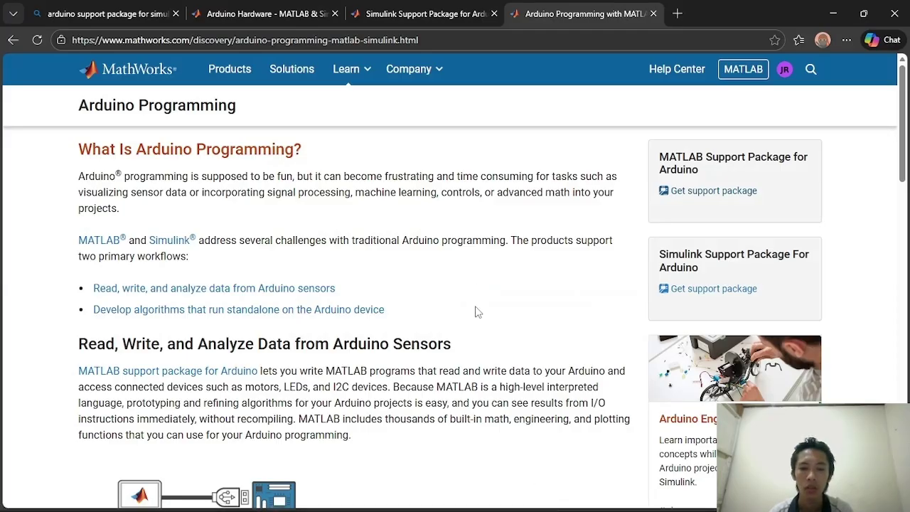
Launch MATLAB R2023b again, bring its window to the front and dismiss the new-release notice.
key(super)
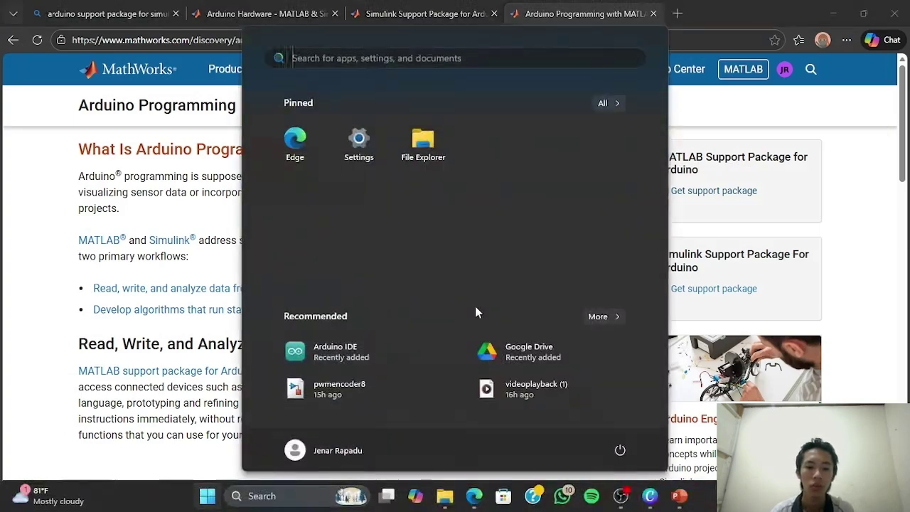
text(matlab R2023b)
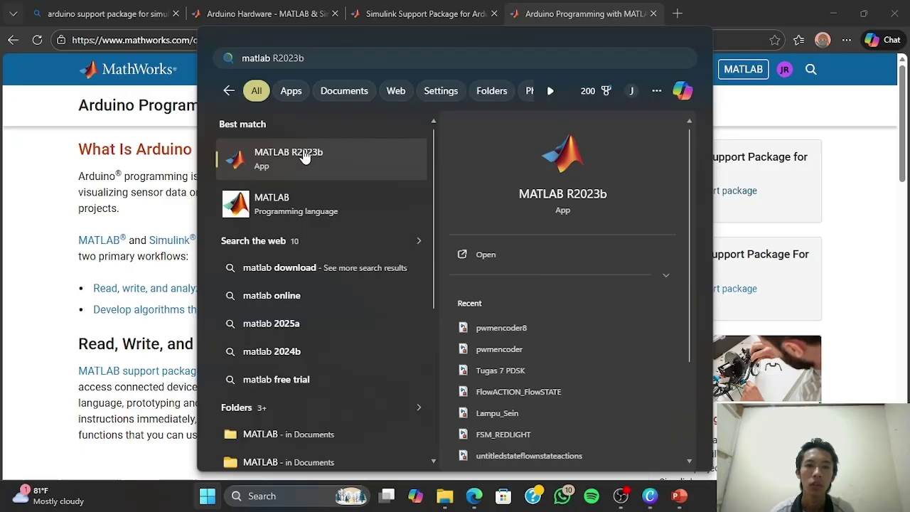
click(281, 153)
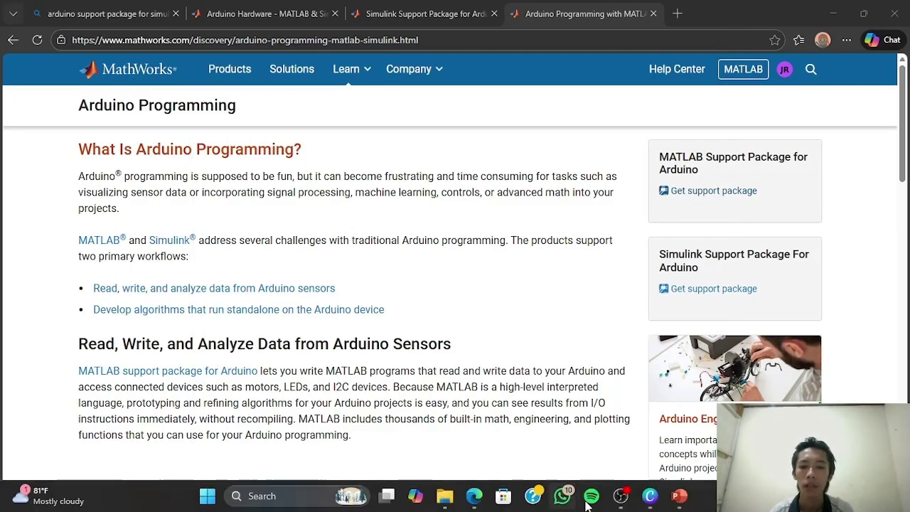
click(655, 466)
click(654, 463)
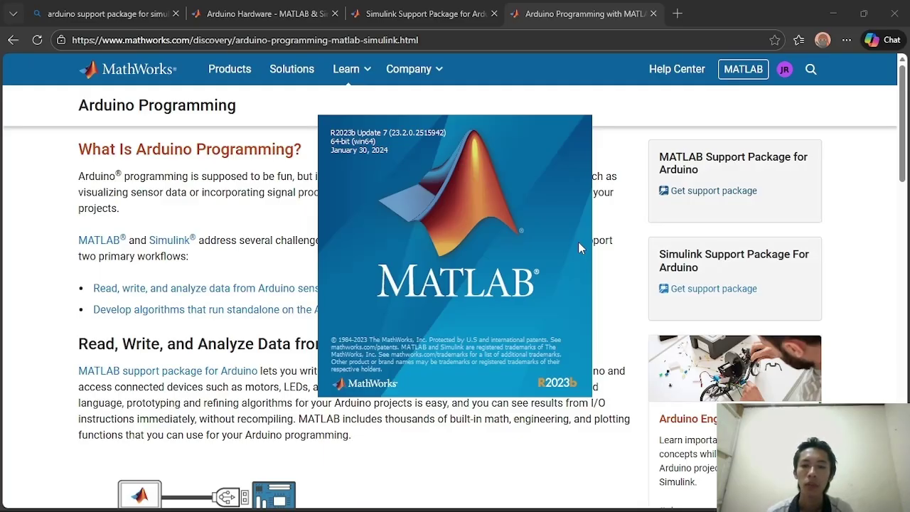
mouse_move(640, 506)
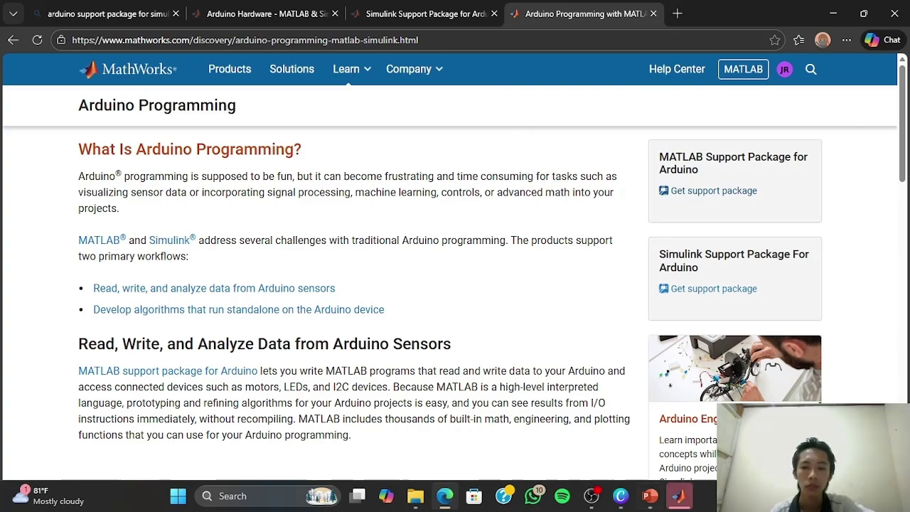
click(679, 495)
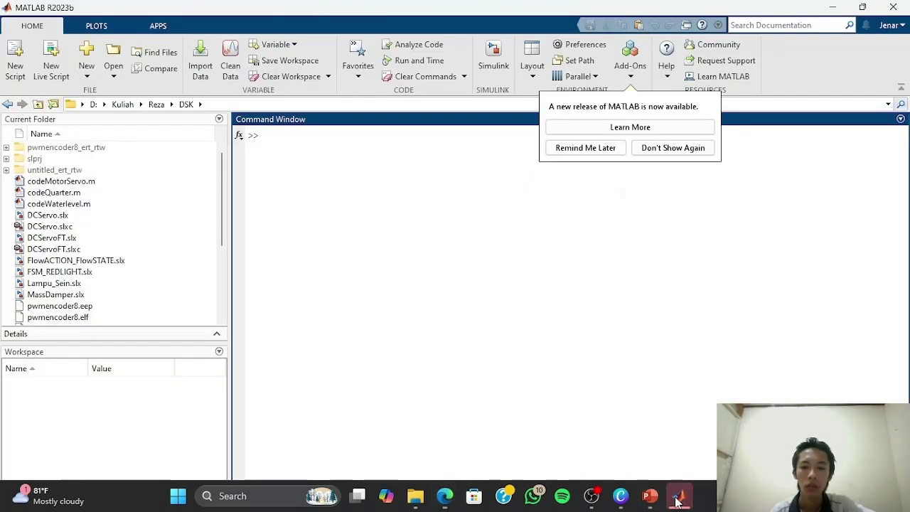
click(699, 192)
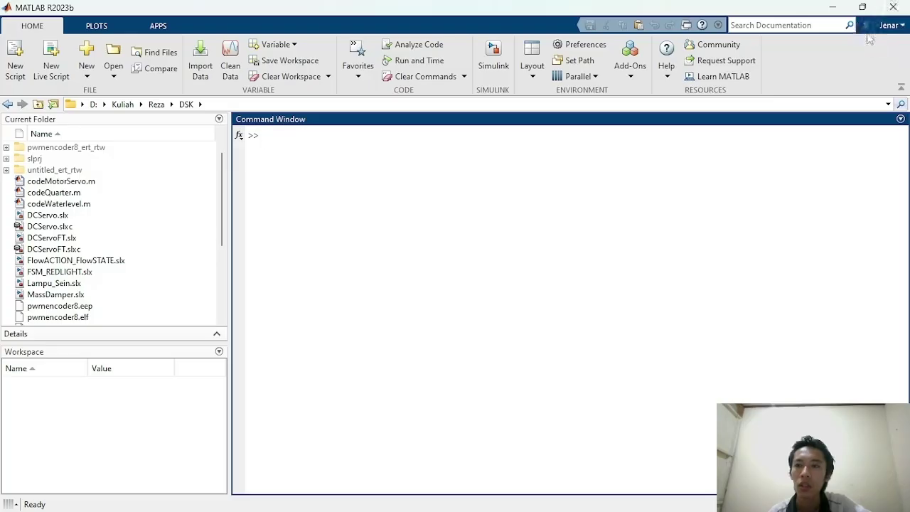
Try to open a MathWorks support request from MATLAB.
click(736, 63)
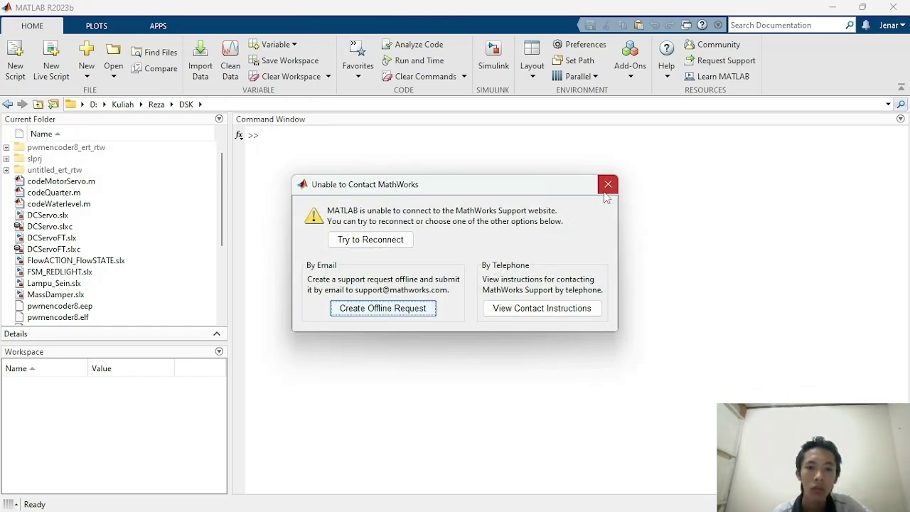
click(608, 185)
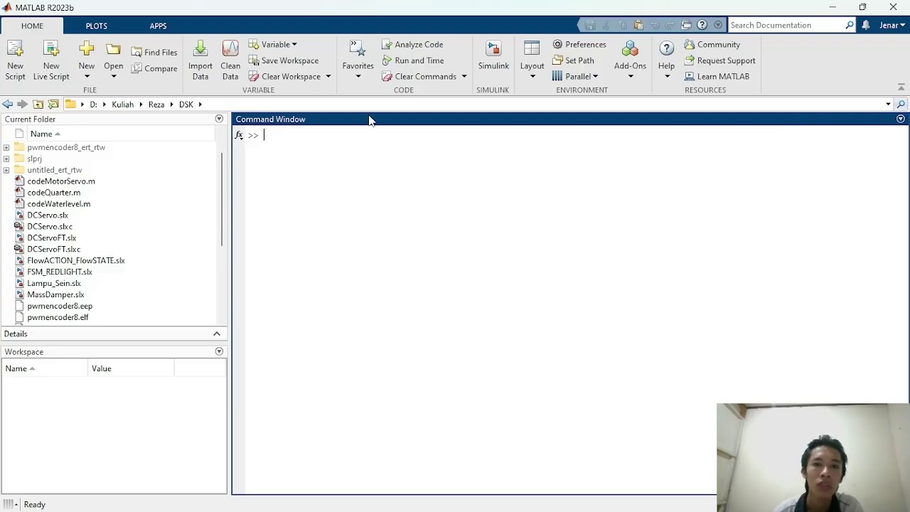
Start Simulink, create a blank model and maximize its window.
click(493, 53)
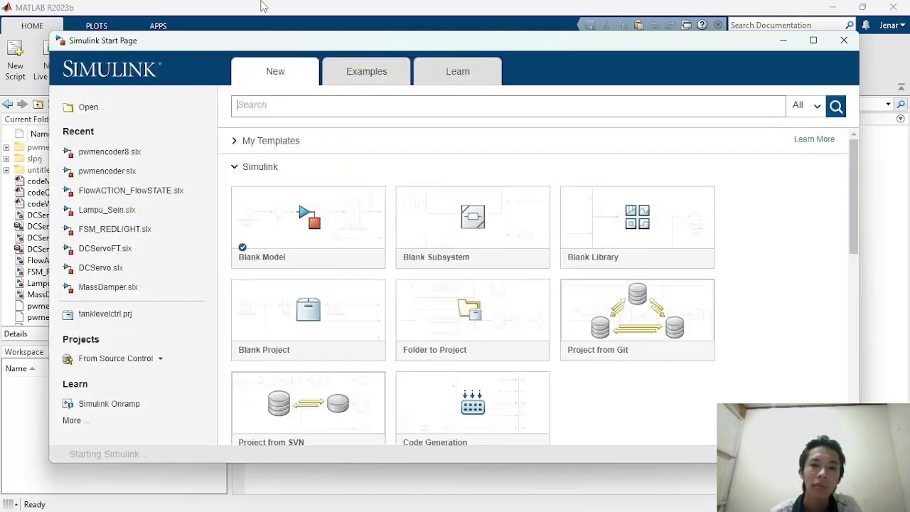
click(306, 217)
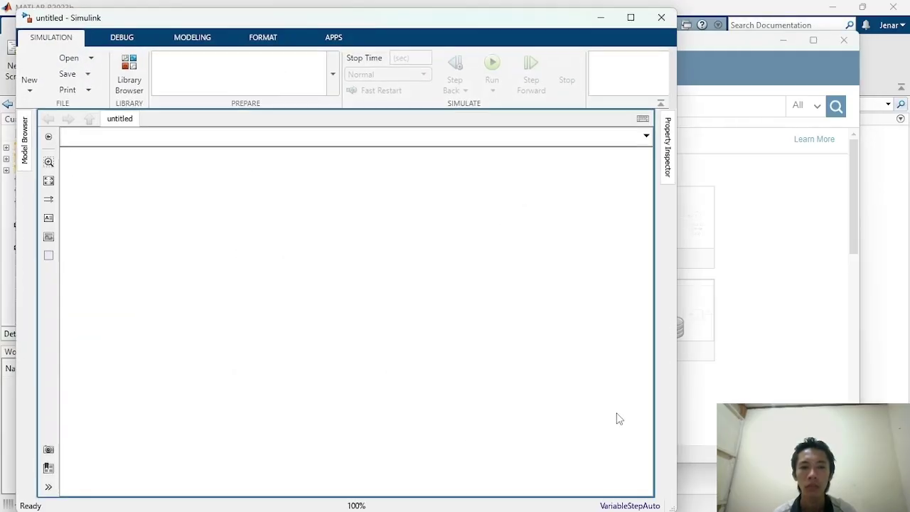
click(630, 19)
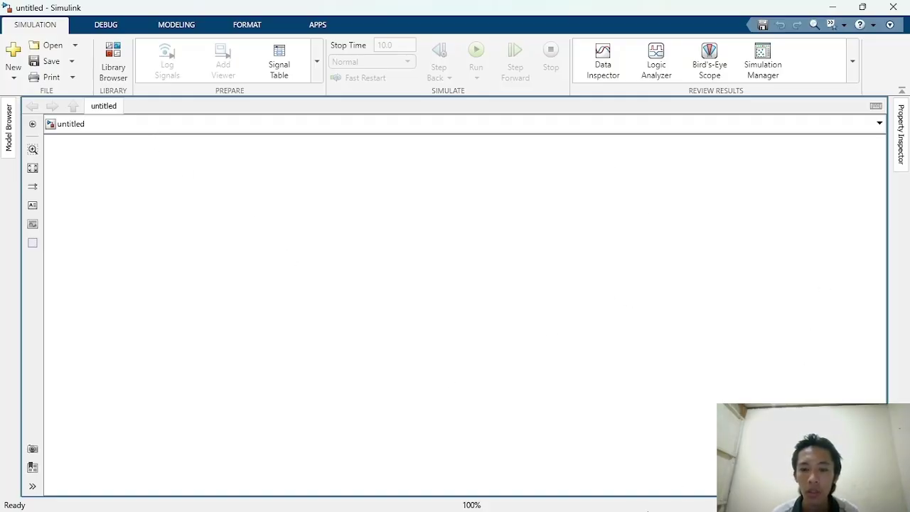
Switch to the Screen Recordings folder in File Explorer and play the kontrol pwm video in Media Player.
mouse_move(647, 510)
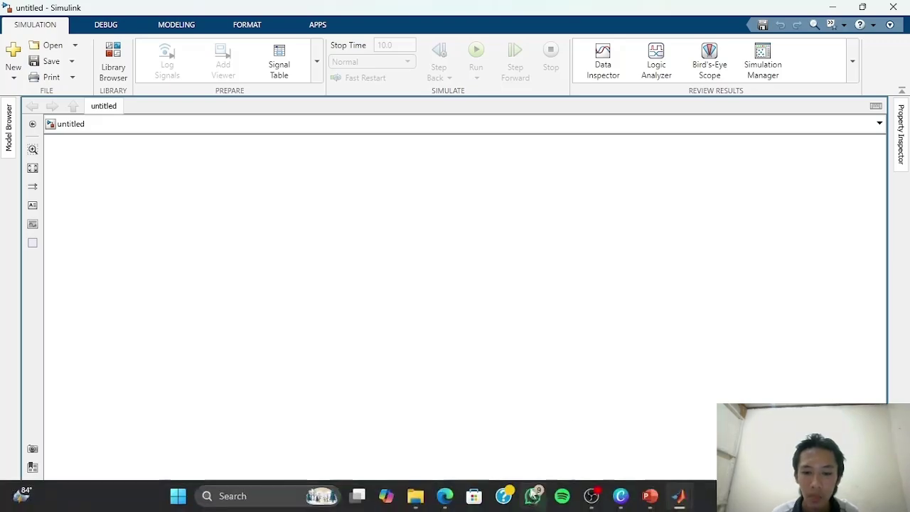
mouse_move(415, 496)
click(368, 421)
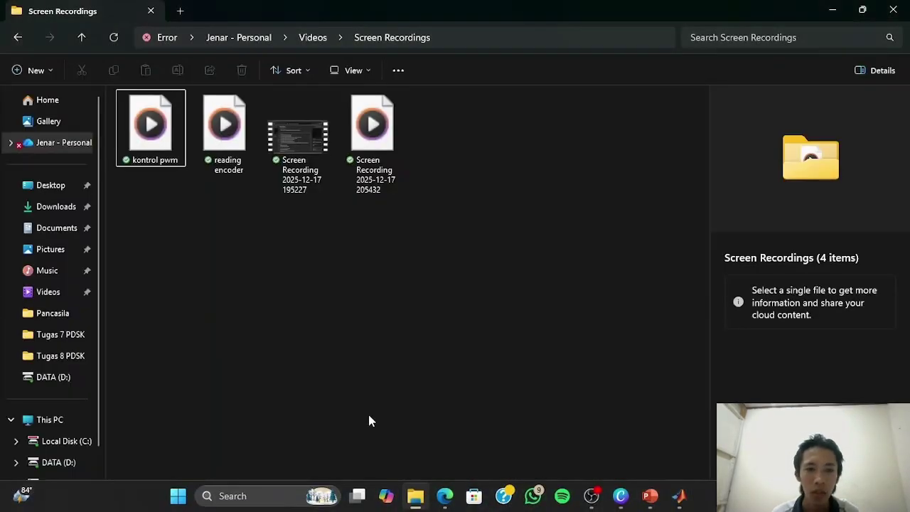
double_click(158, 135)
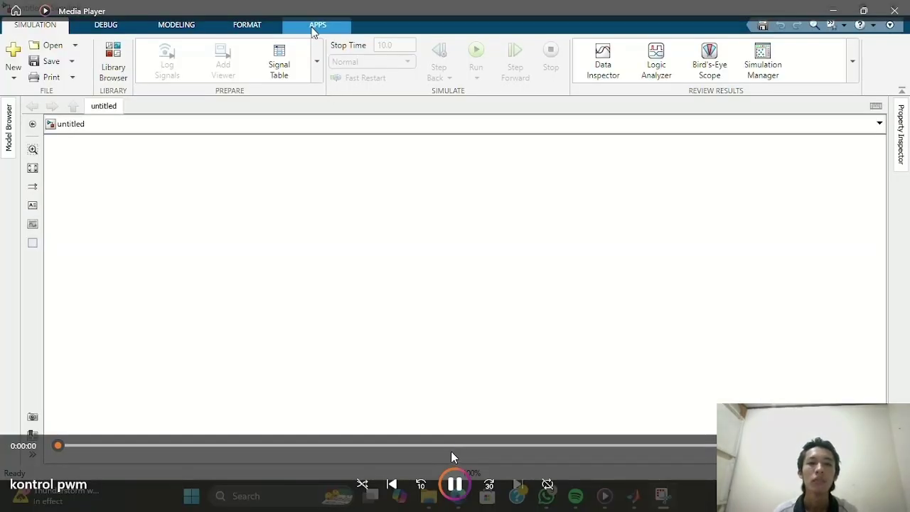
click(457, 493)
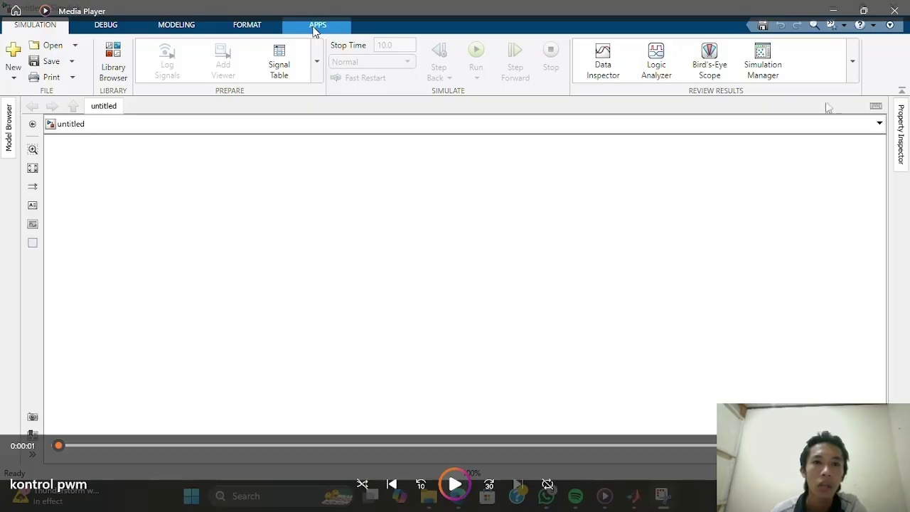
key(space)
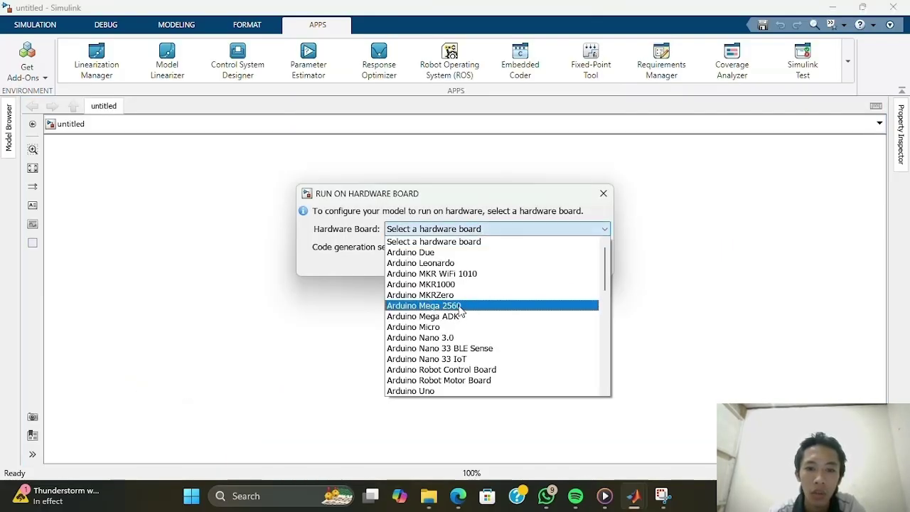
Configure the untitled model to run on the Arduino Mega 2560 hardware board.
click(458, 307)
click(435, 267)
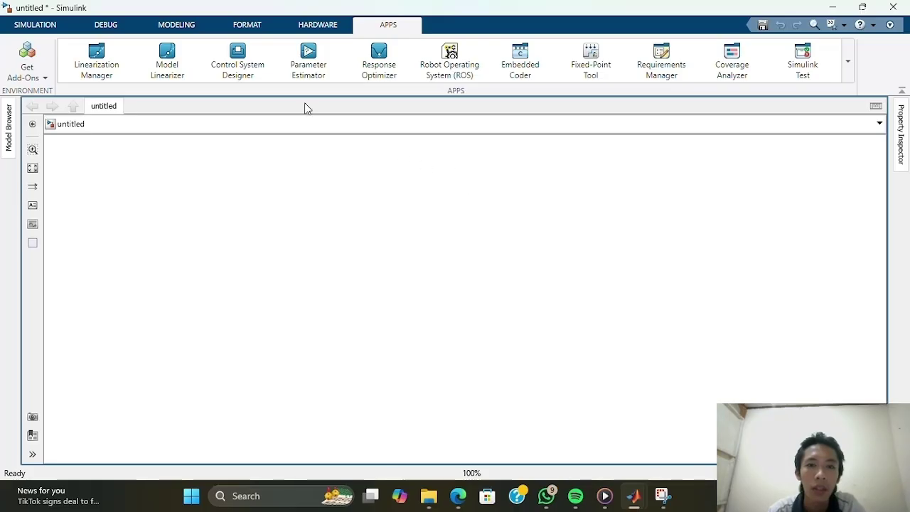
In the model's solver configuration, set the stop time to inf and choose the discrete (no continuous states) solver.
click(318, 24)
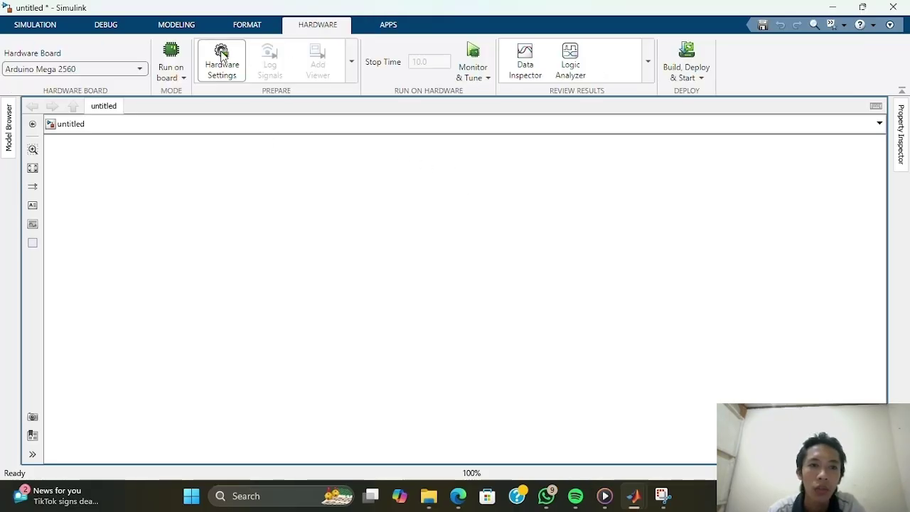
click(222, 55)
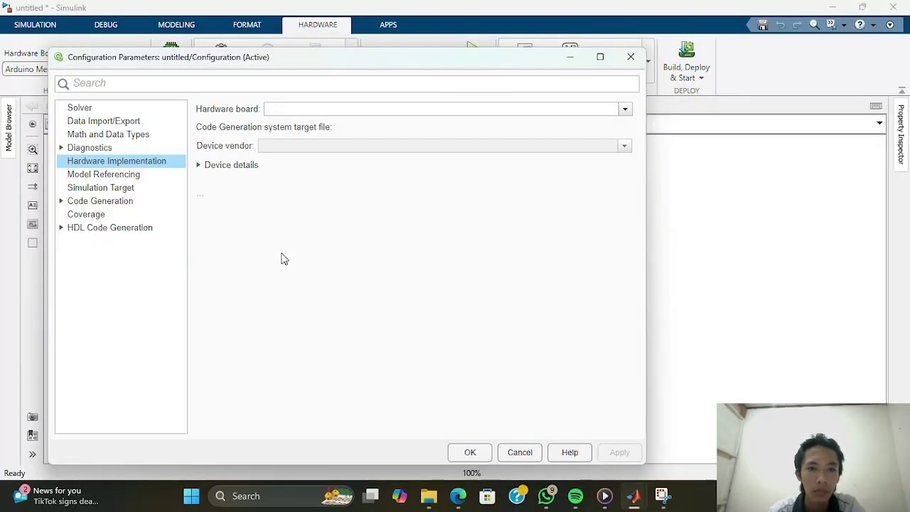
click(103, 109)
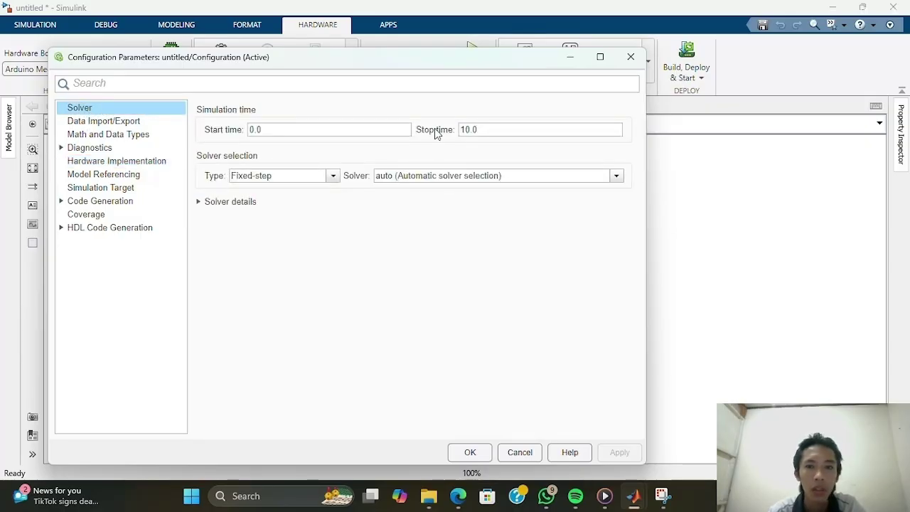
click(486, 130)
double_click(487, 128)
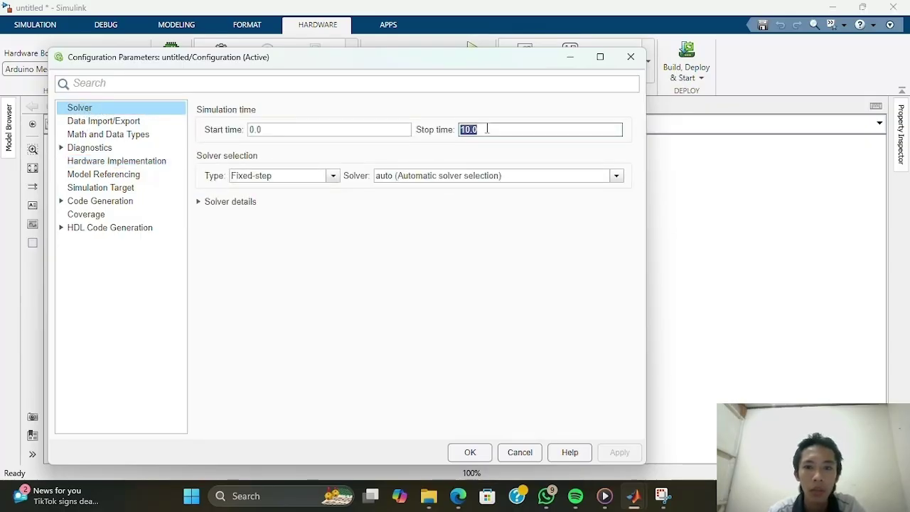
text(inf)
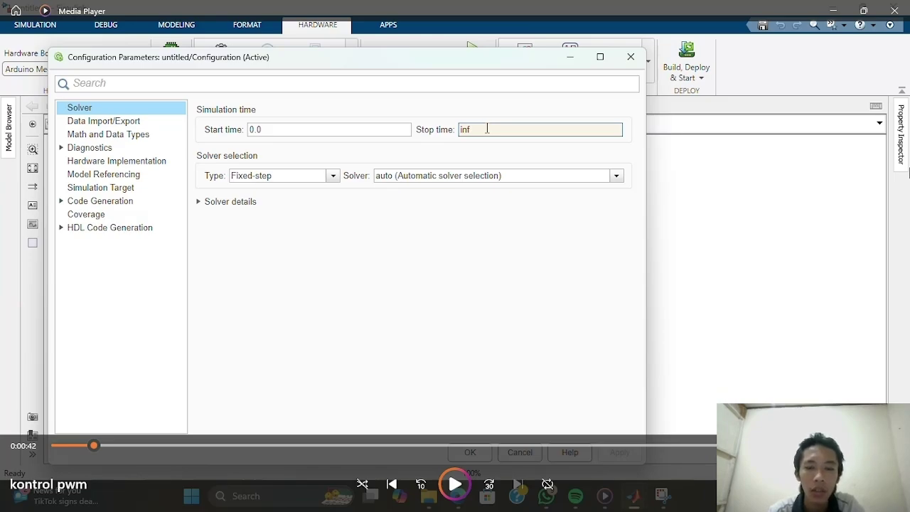
click(614, 176)
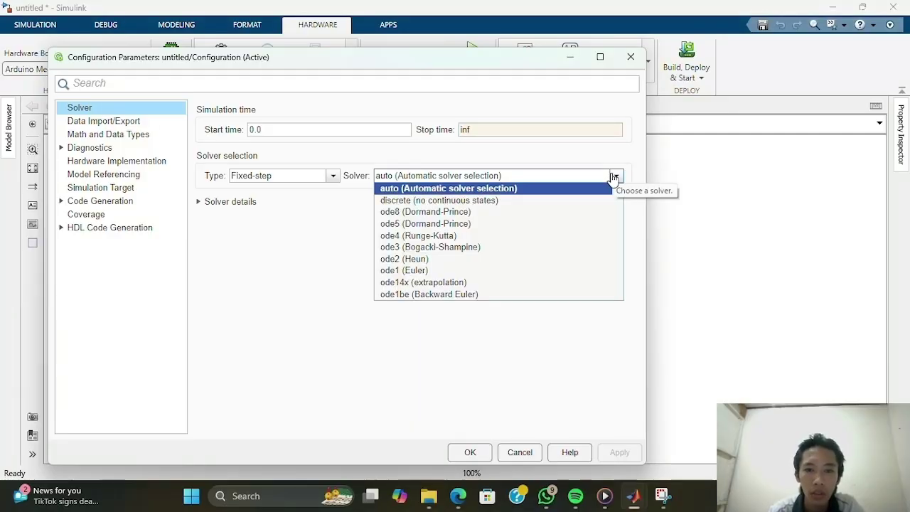
click(448, 200)
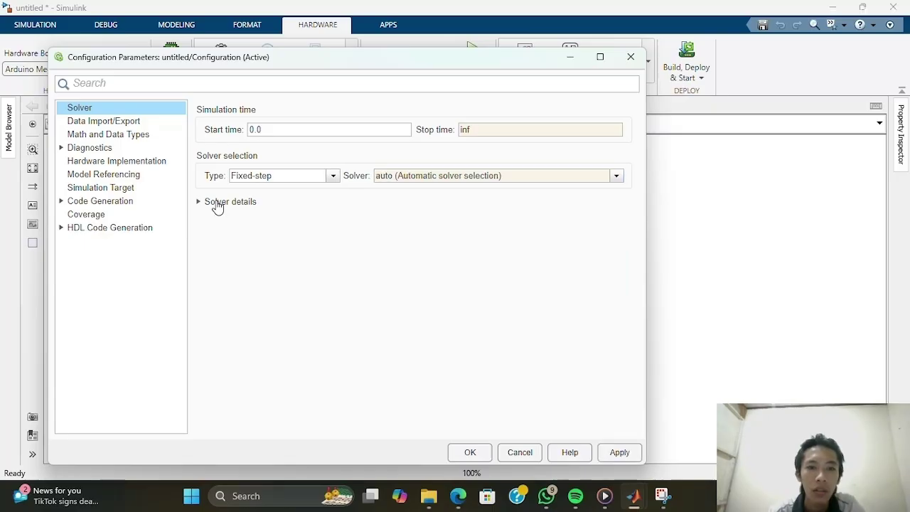
Set the solver's fixed-step size to 0.1 and apply the solver settings.
click(198, 203)
click(451, 225)
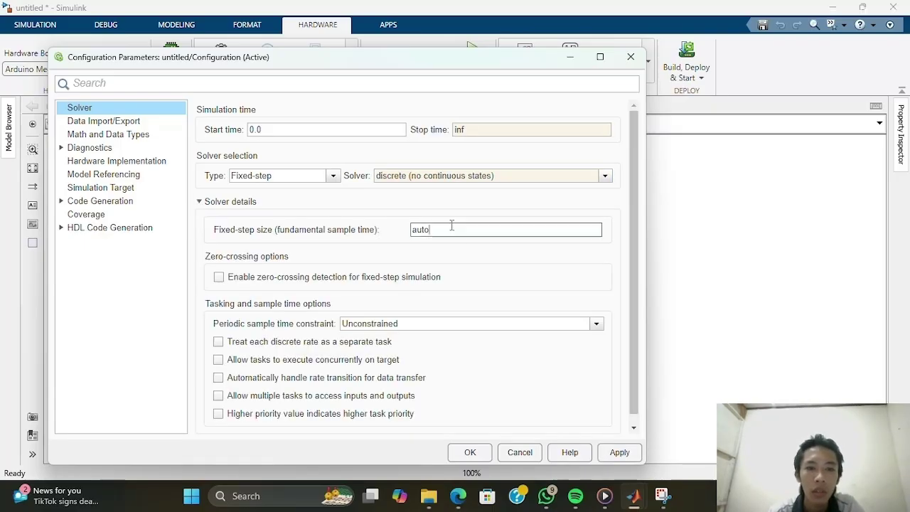
double_click(450, 225)
text(0.)
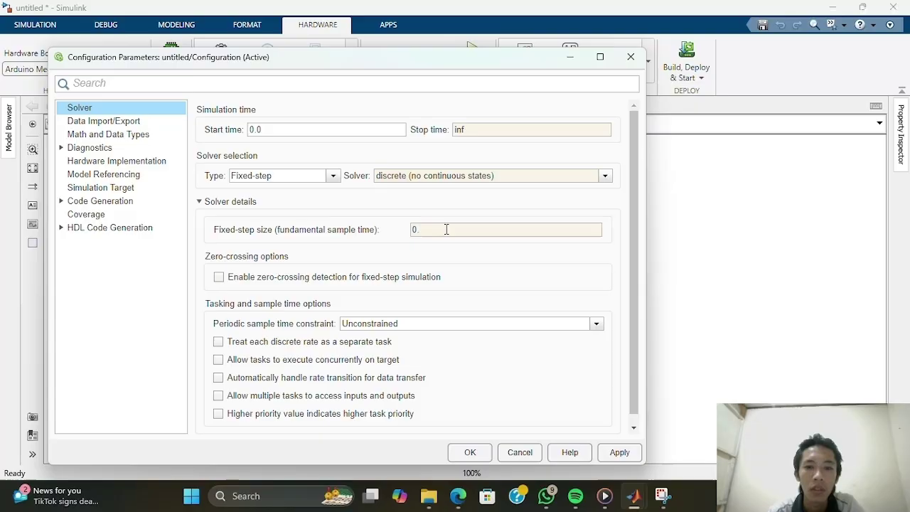
double_click(446, 230)
click(446, 229)
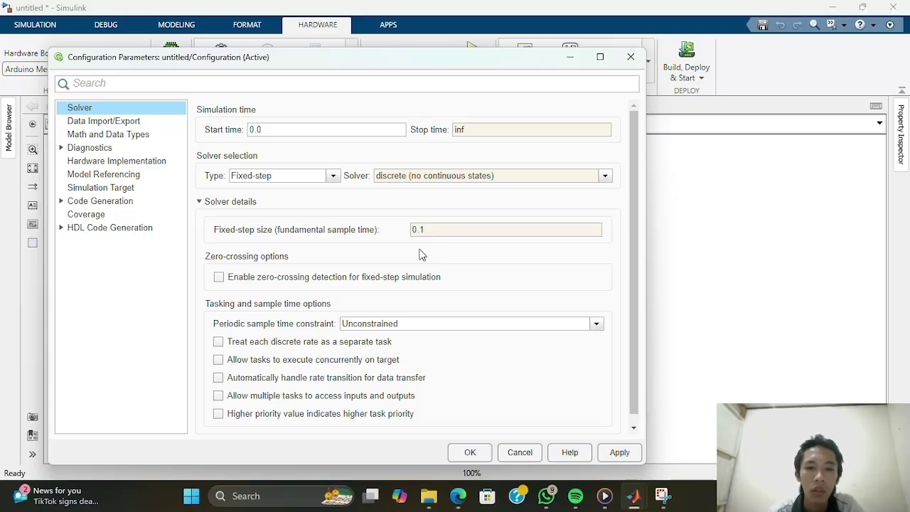
click(619, 455)
click(612, 456)
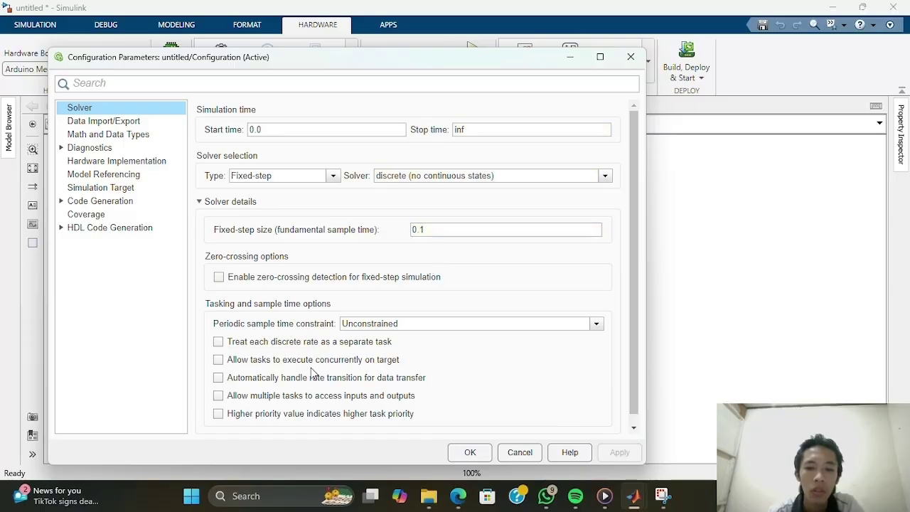
Open the Host-board connection settings in the target hardware resources of the Hardware Implementation configuration.
scroll(310, 364, down, 1)
scroll(311, 364, up, 1)
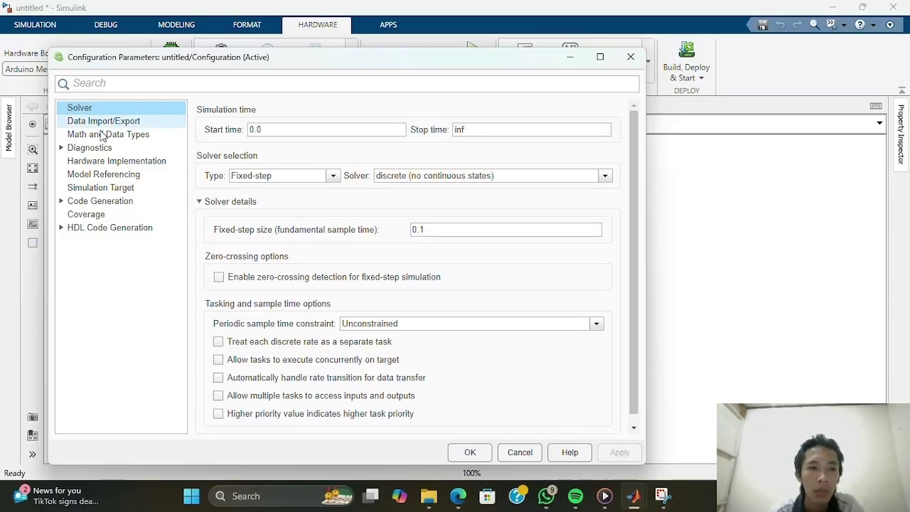
click(111, 162)
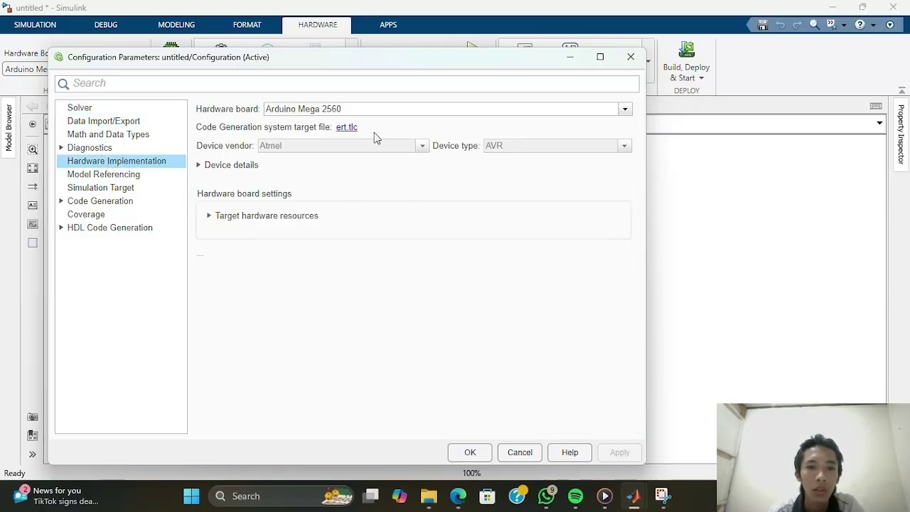
click(211, 216)
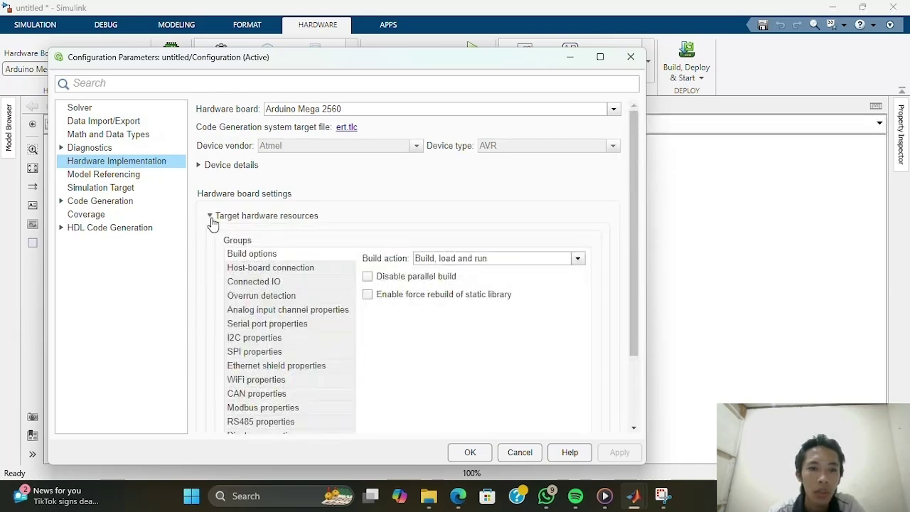
scroll(318, 235, down, 3)
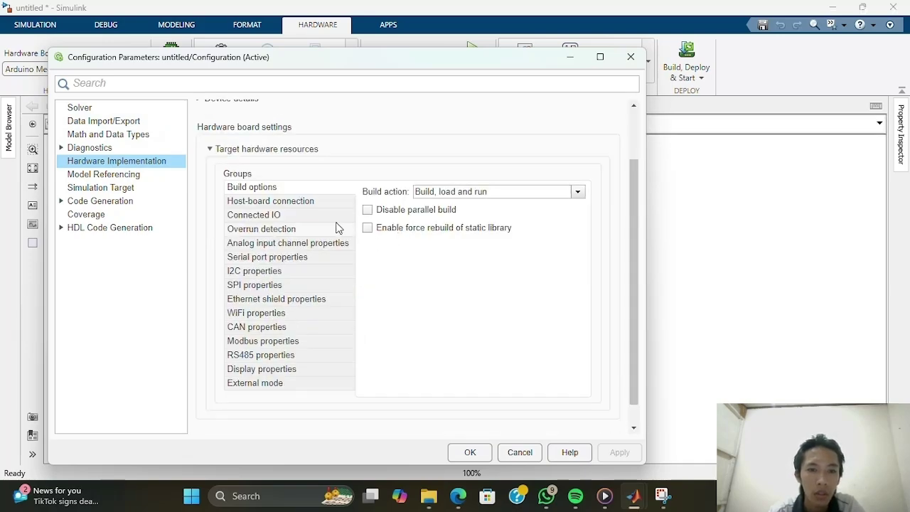
click(280, 202)
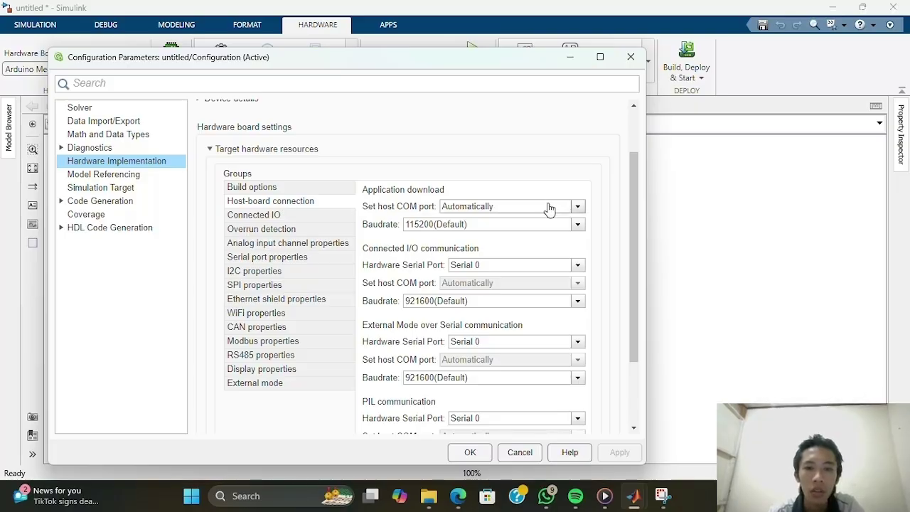
Try to choose the application download's host COM port from the detected ports using the Manually Select option.
click(577, 207)
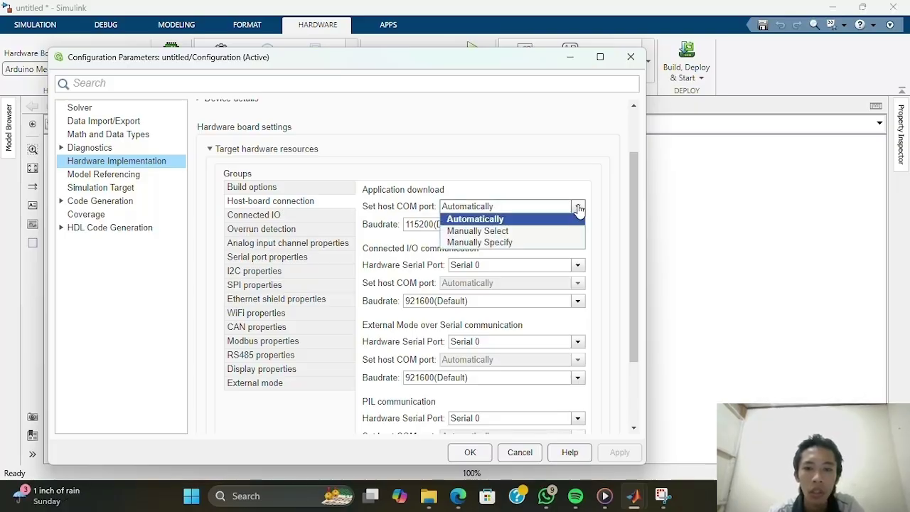
click(521, 234)
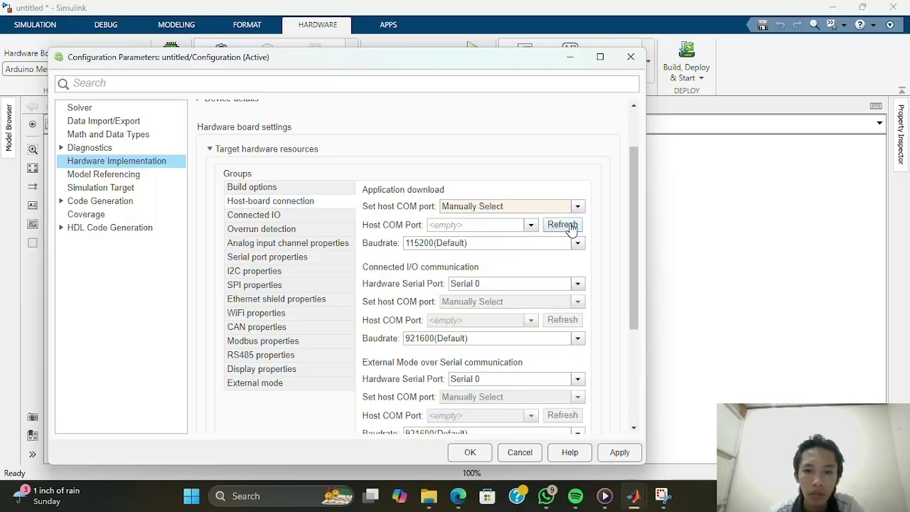
click(531, 226)
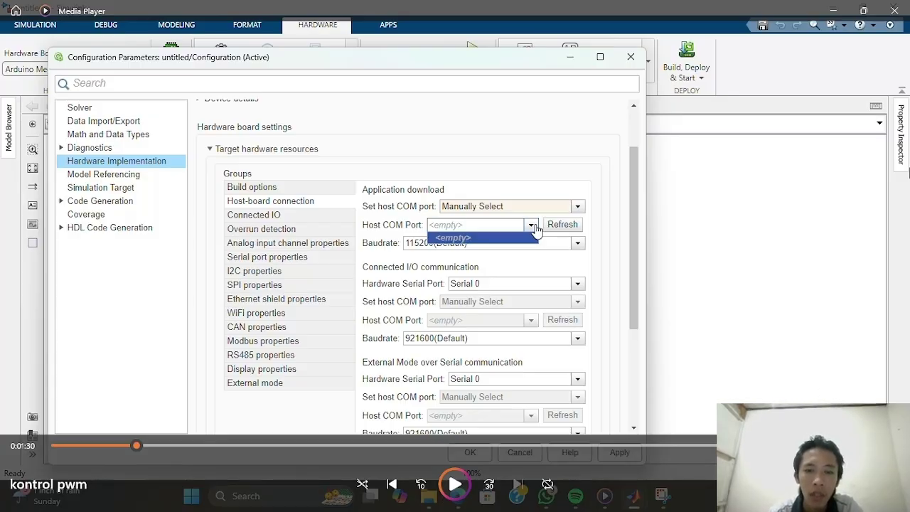
key(space)
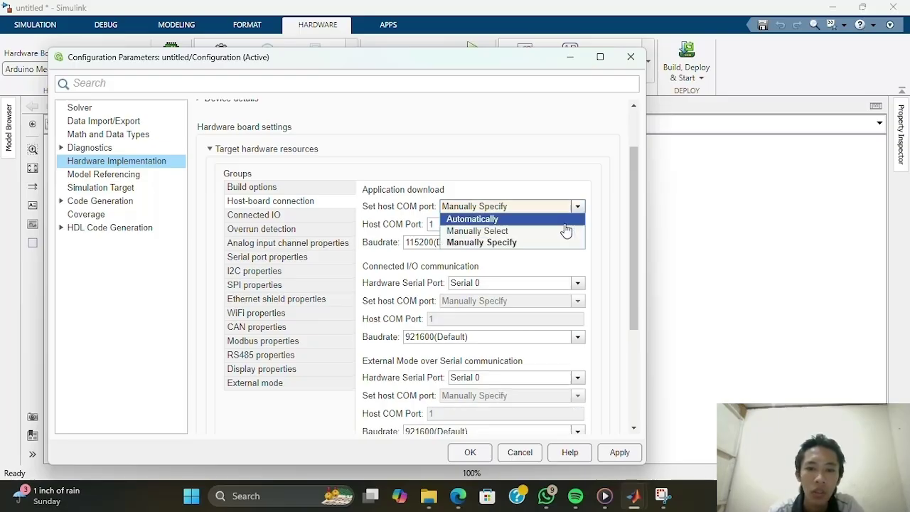
key(space)
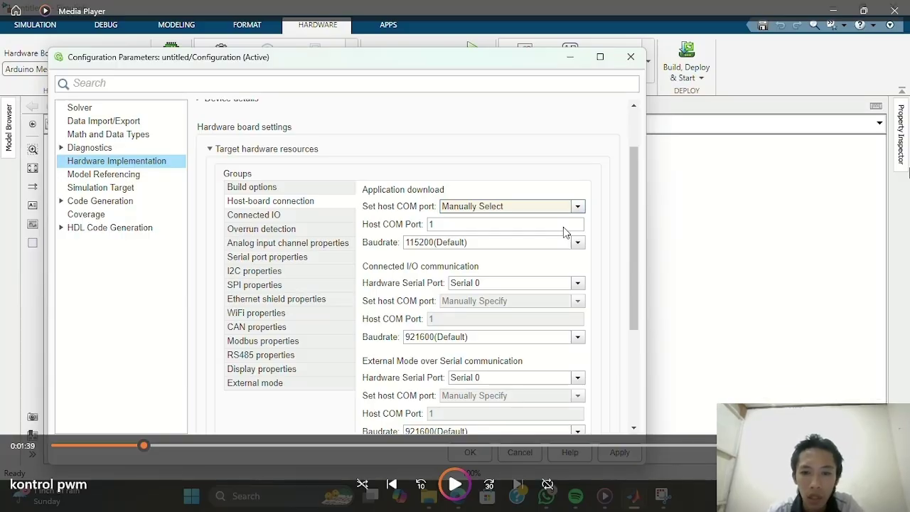
key(space)
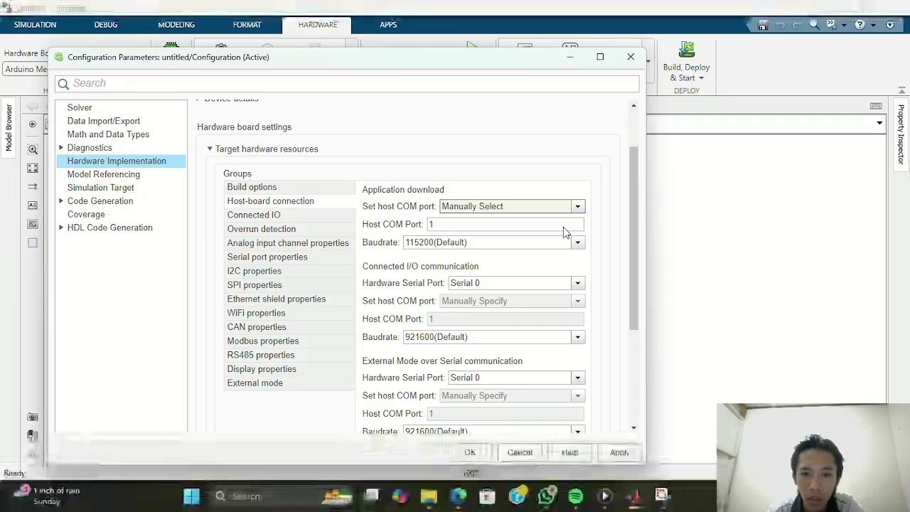
click(531, 225)
click(549, 224)
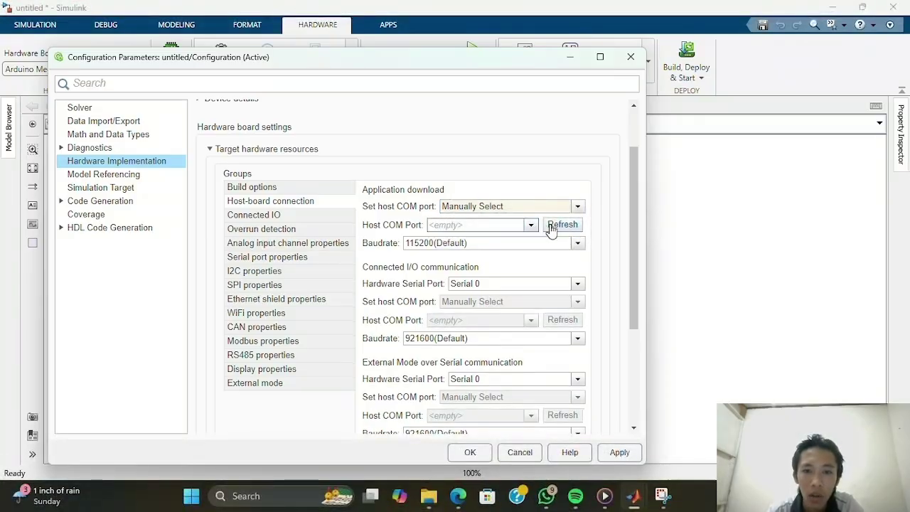
click(529, 225)
Look up the COM port of the connected USB-SERIAL CH340 device in Windows Device Manager and return to the configuration parameters.
key(super+x)
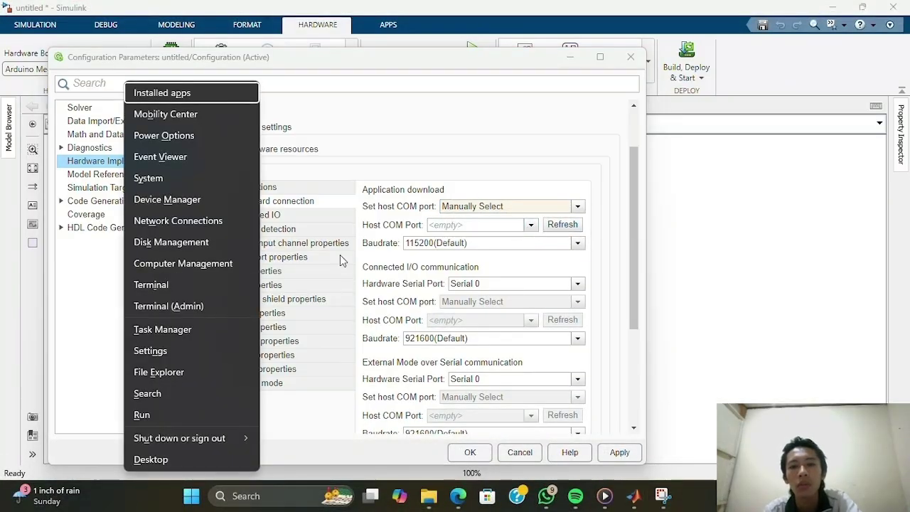
click(205, 202)
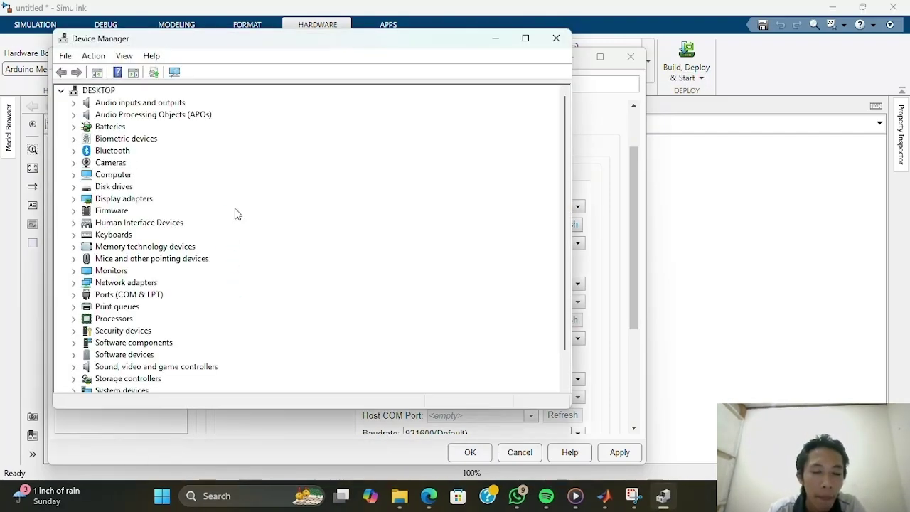
click(73, 295)
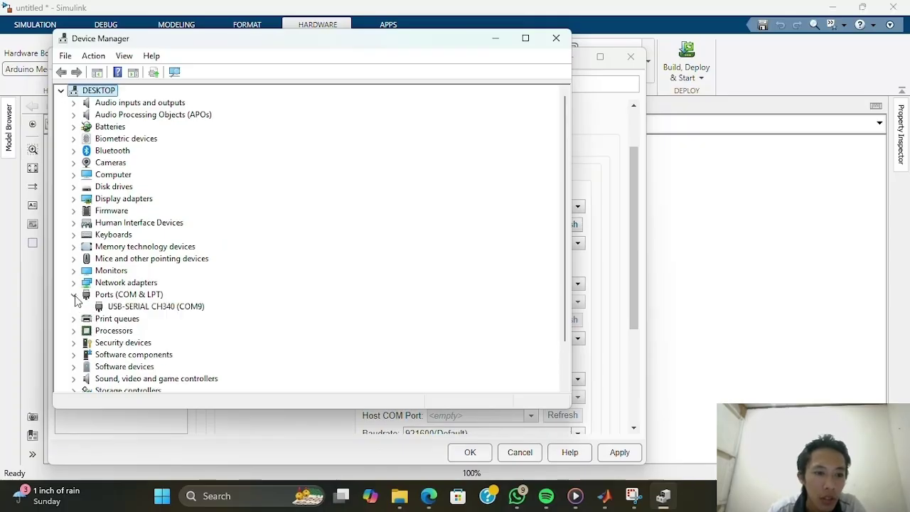
click(197, 308)
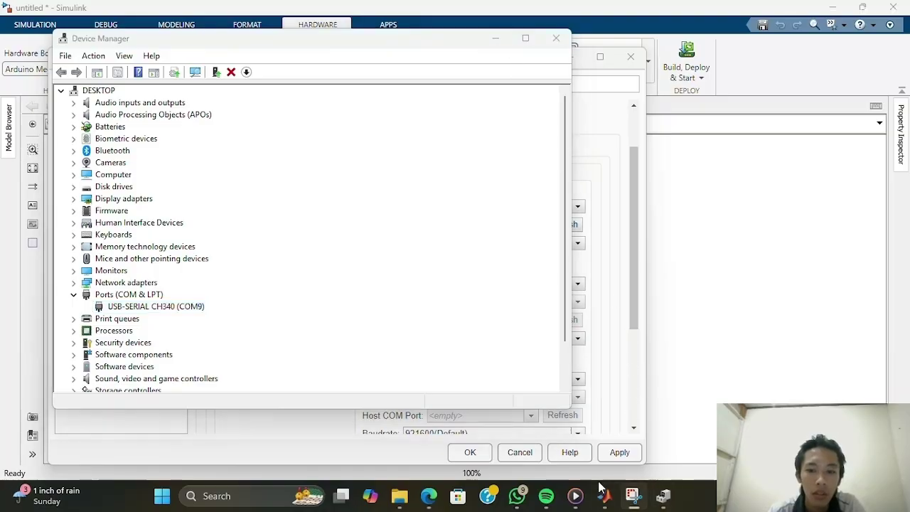
click(661, 502)
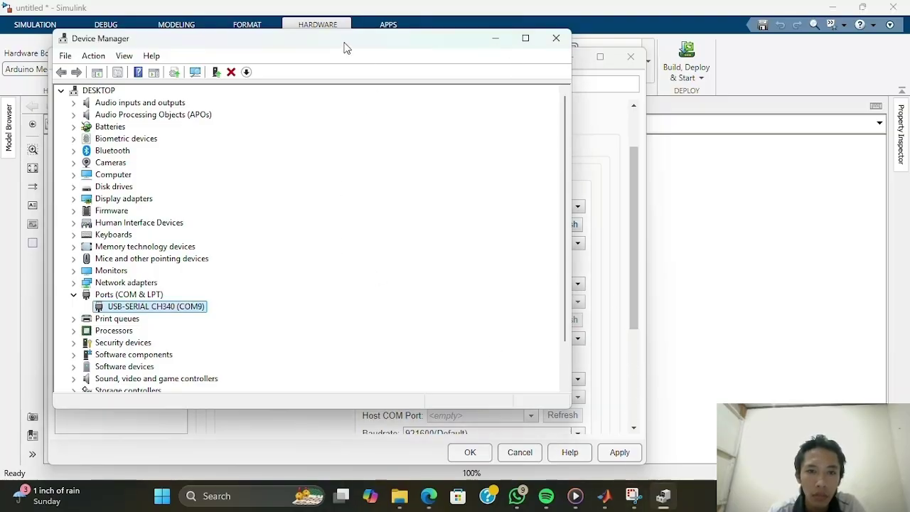
drag(344, 47, 344, 98)
click(493, 85)
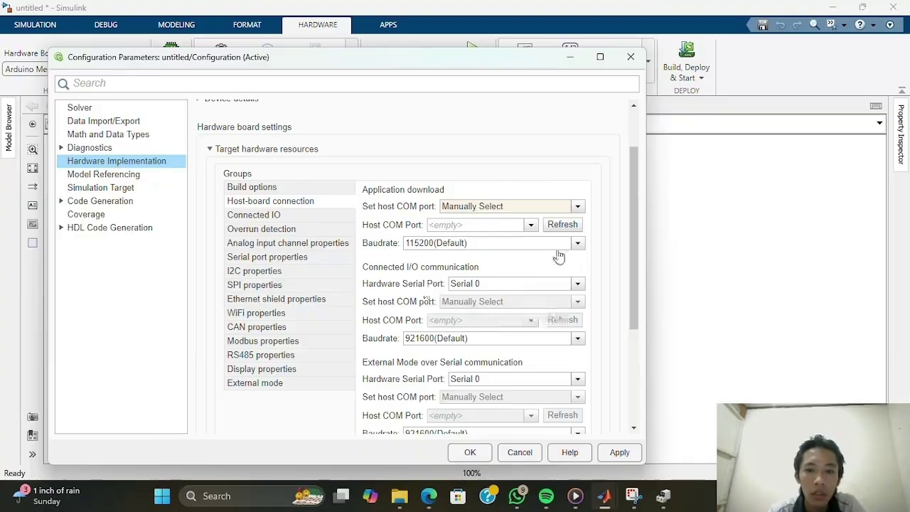
Set the application download's host COM port to Manually Specify with port 9, and choose the 115200(Default) baud rate.
click(576, 207)
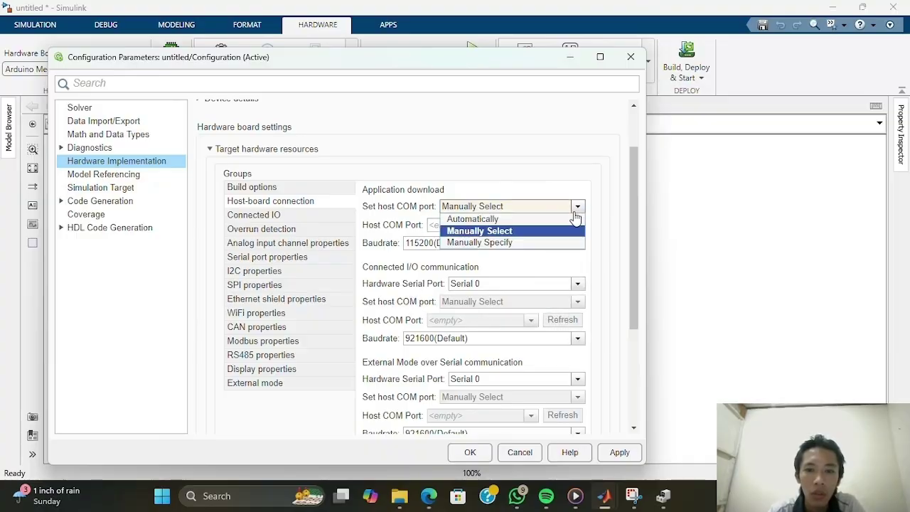
click(544, 242)
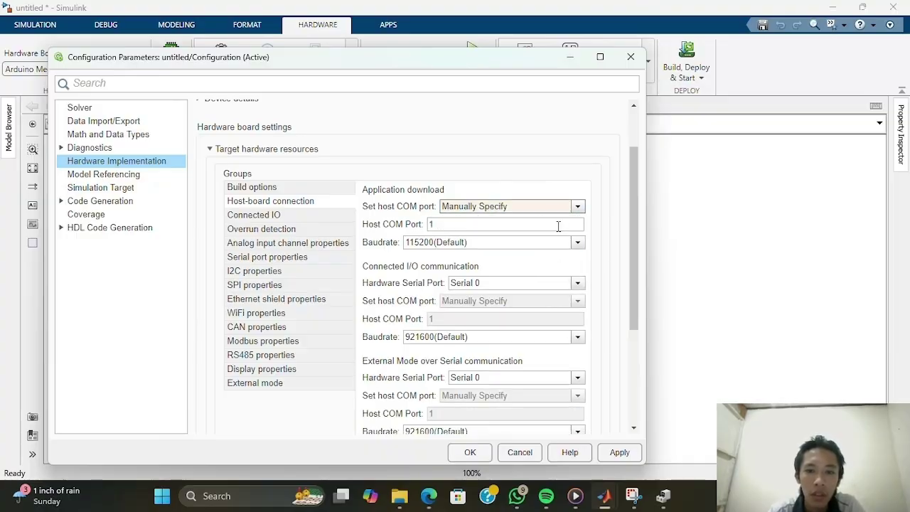
click(509, 221)
text(9)
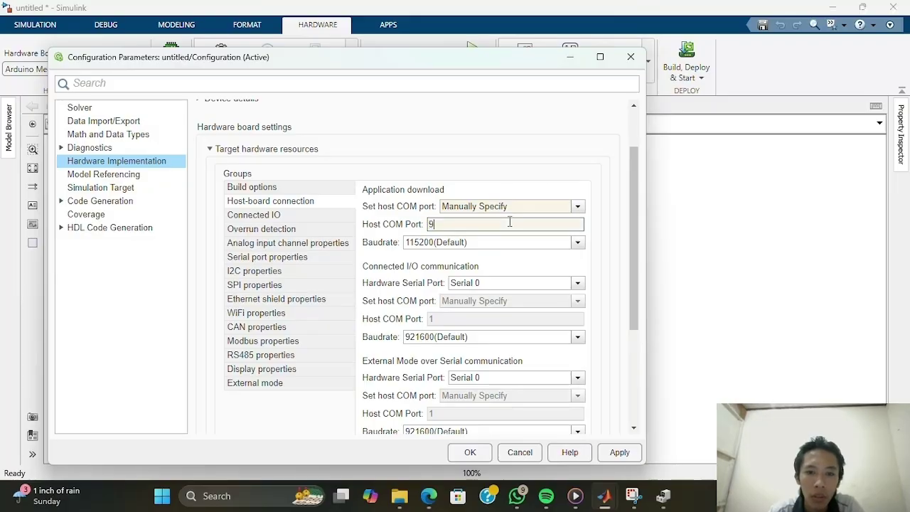
click(536, 187)
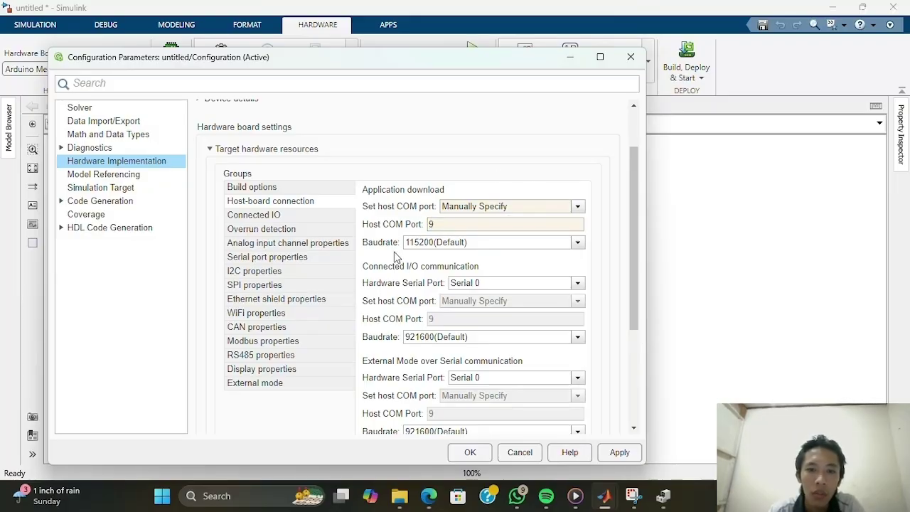
click(574, 245)
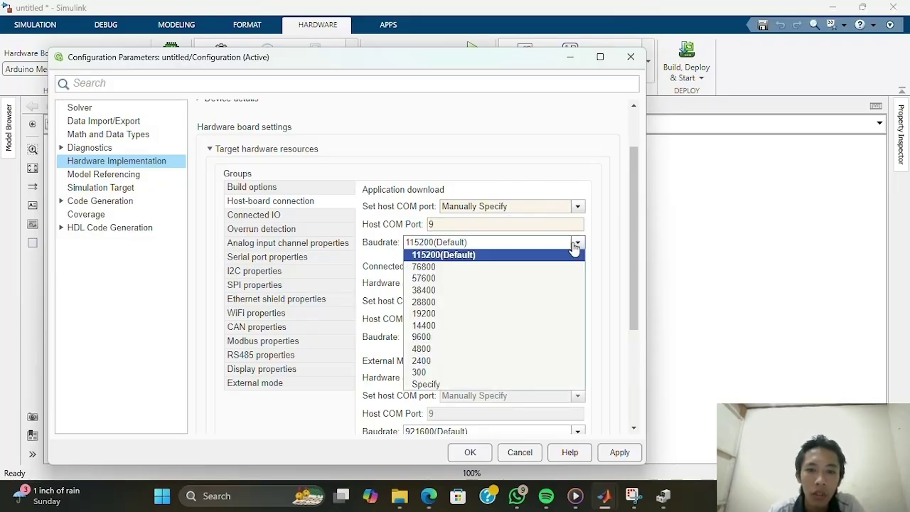
click(459, 256)
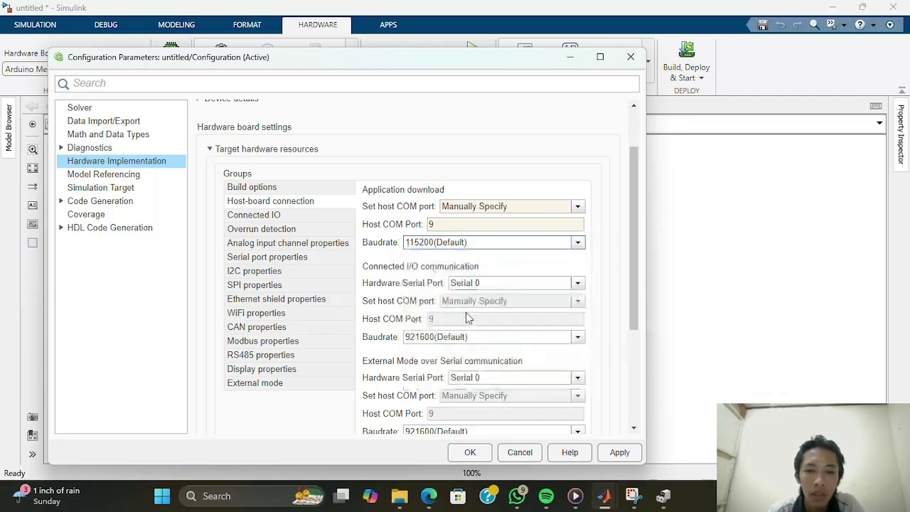
Set the baud rate to 115200 for Connected I/O, External Mode over Serial and PIL communication, and apply the changes.
click(557, 344)
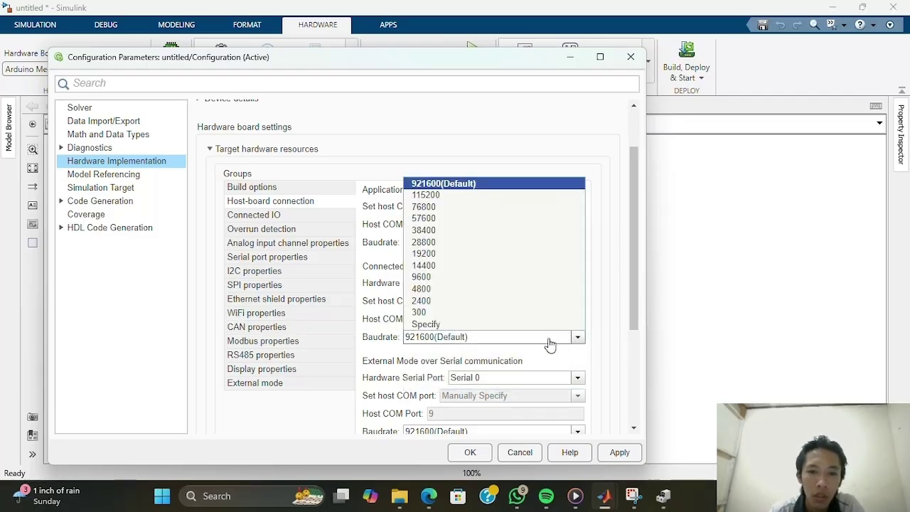
click(470, 194)
scroll(486, 333, down, 3)
click(574, 298)
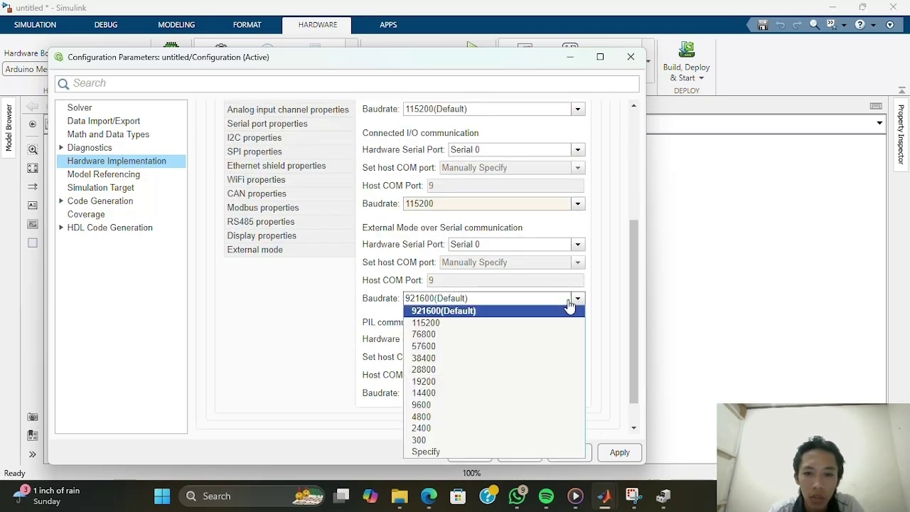
click(440, 321)
scroll(526, 339, down, 1)
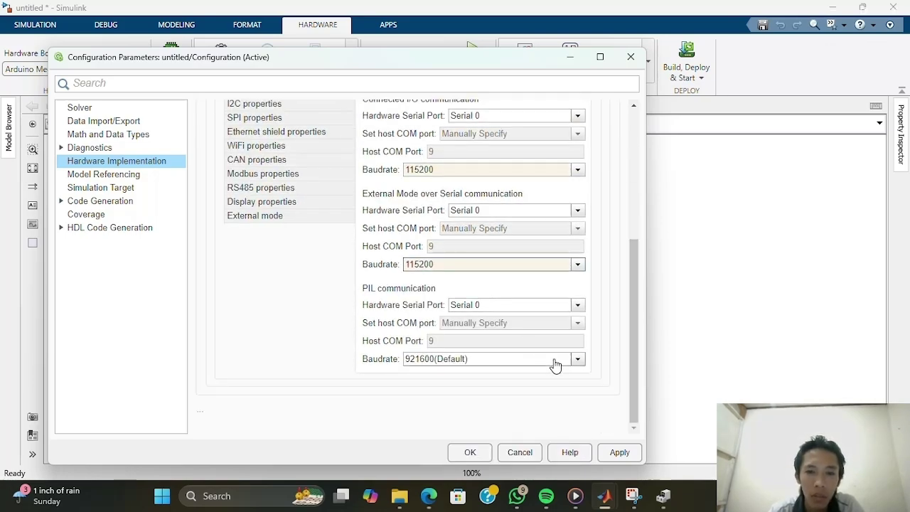
click(575, 360)
click(462, 221)
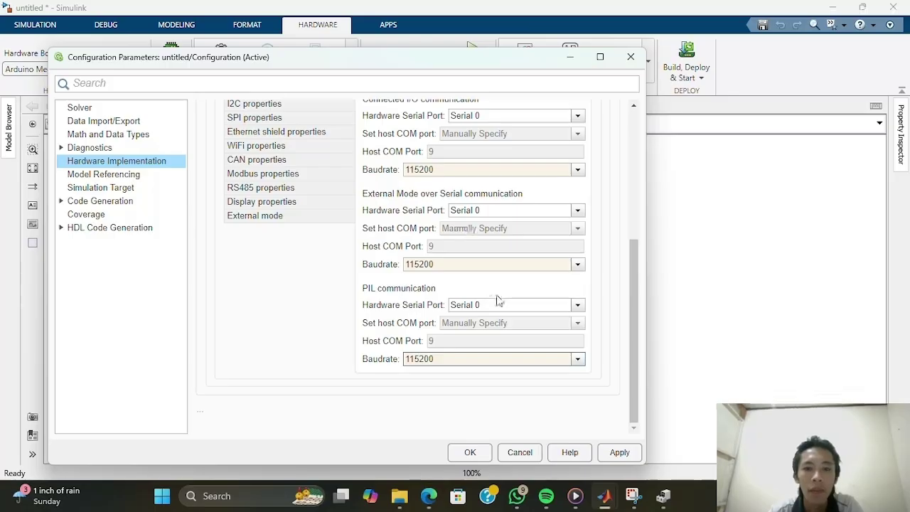
click(619, 453)
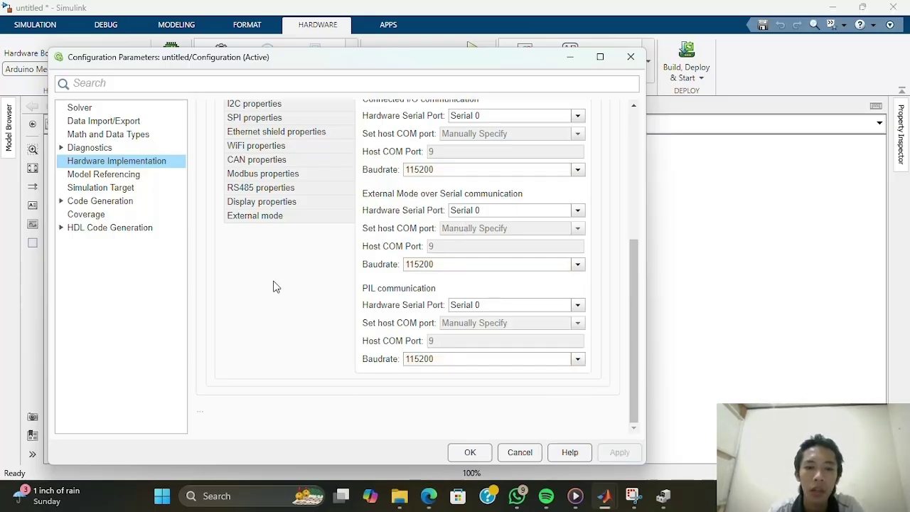
Review the Connected IO, overrun detection, analog input channel, serial port and host-board connection groups of the target hardware resources.
click(111, 177)
click(114, 162)
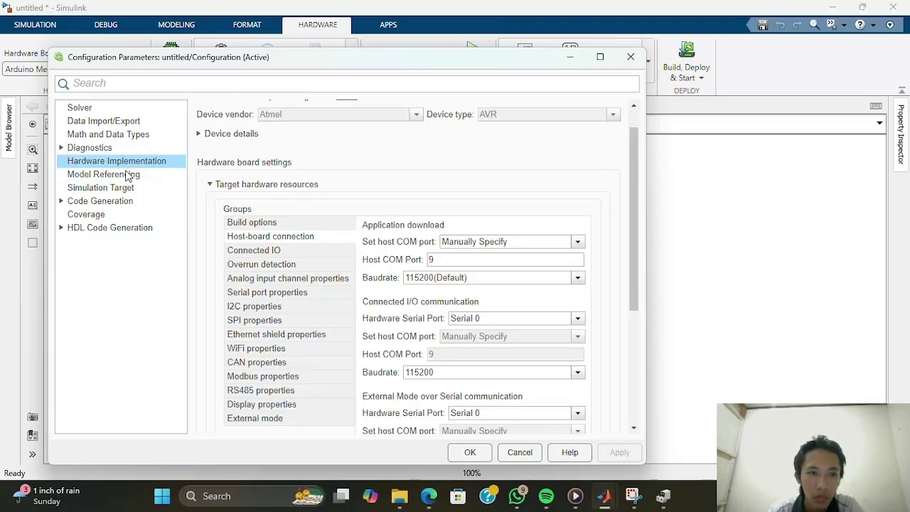
scroll(325, 294, down, 3)
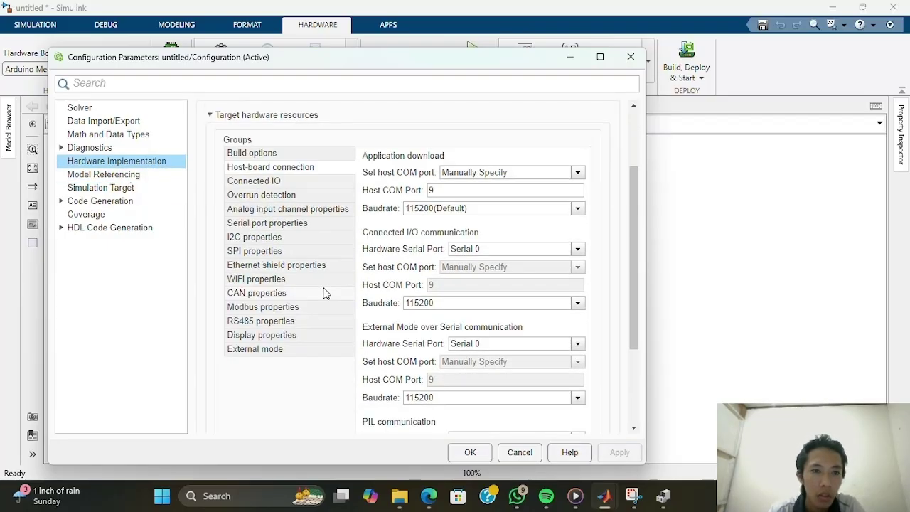
click(281, 182)
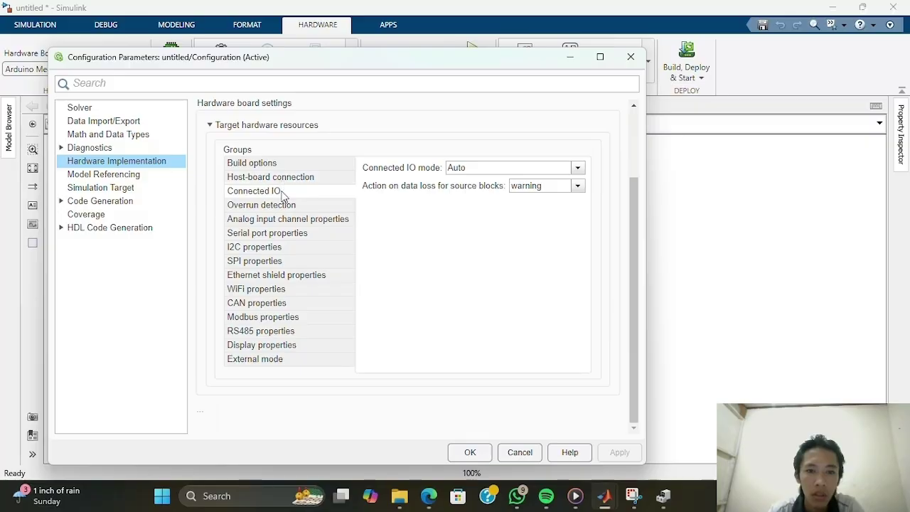
click(283, 206)
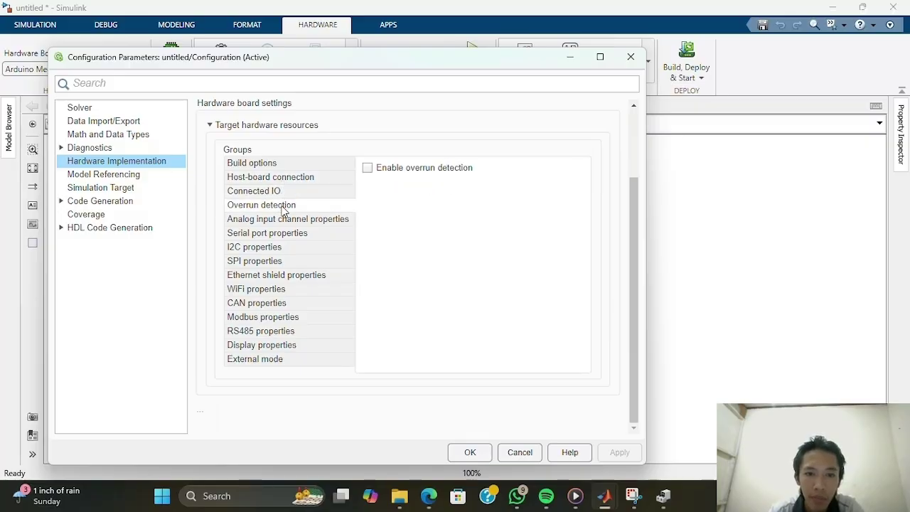
click(283, 219)
click(283, 237)
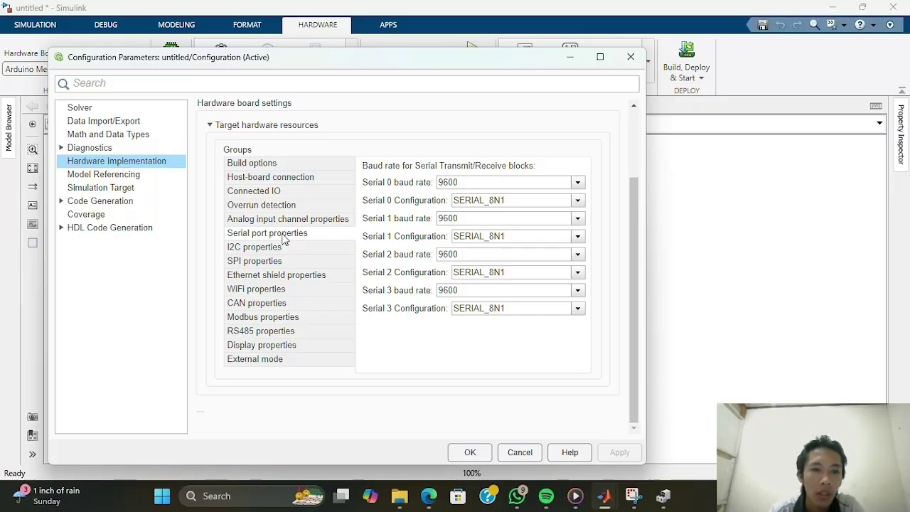
scroll(293, 236, up, 2)
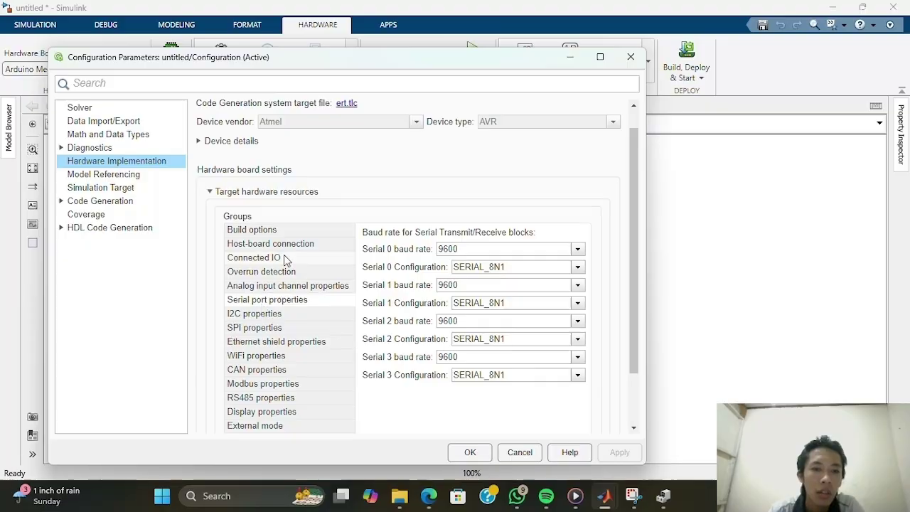
click(302, 245)
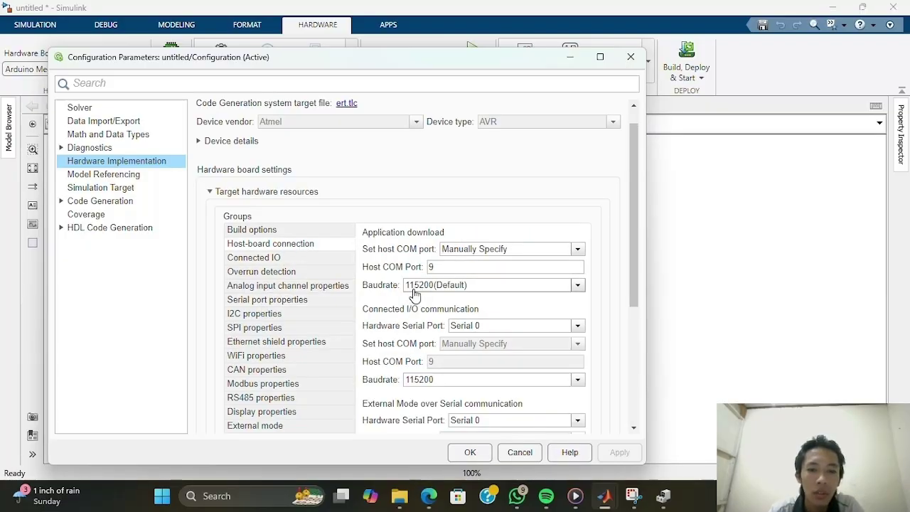
click(277, 301)
Set the Code Generation build configuration to Faster Runs, apply it and close the configuration parameters.
click(101, 202)
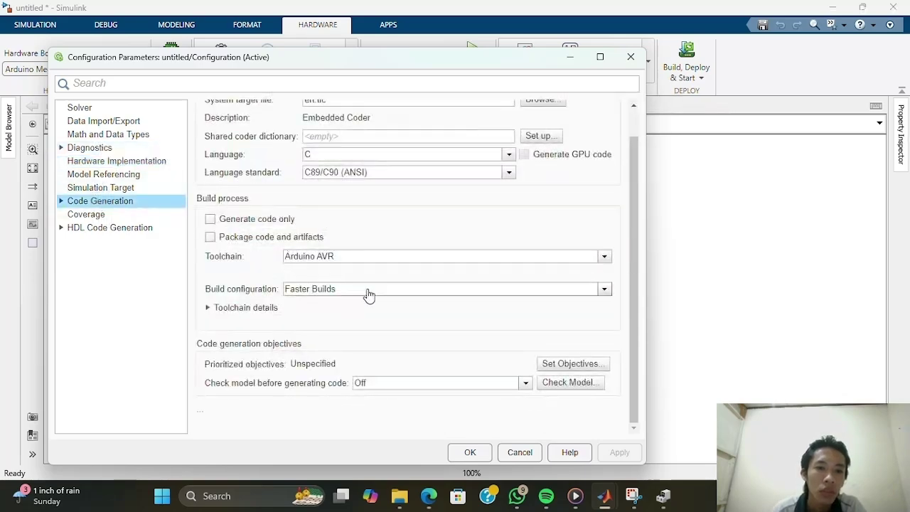
click(562, 292)
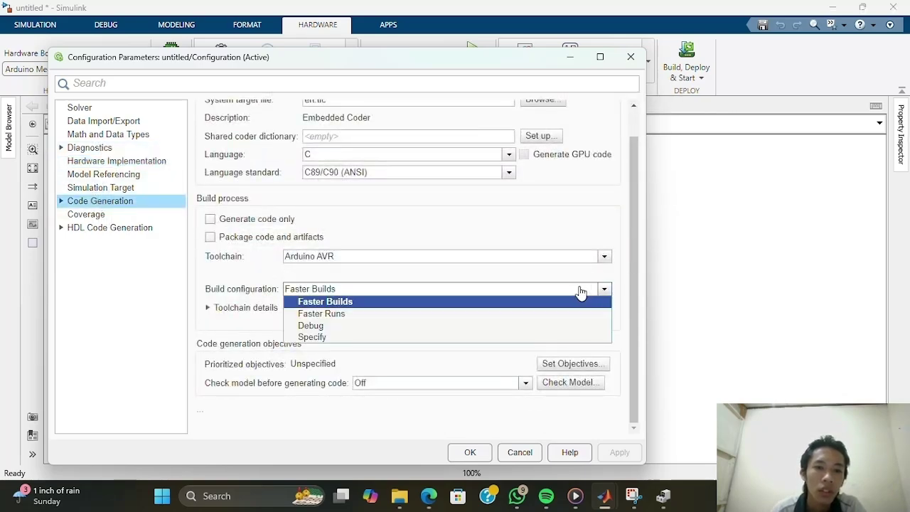
click(354, 313)
scroll(362, 302, up, 1)
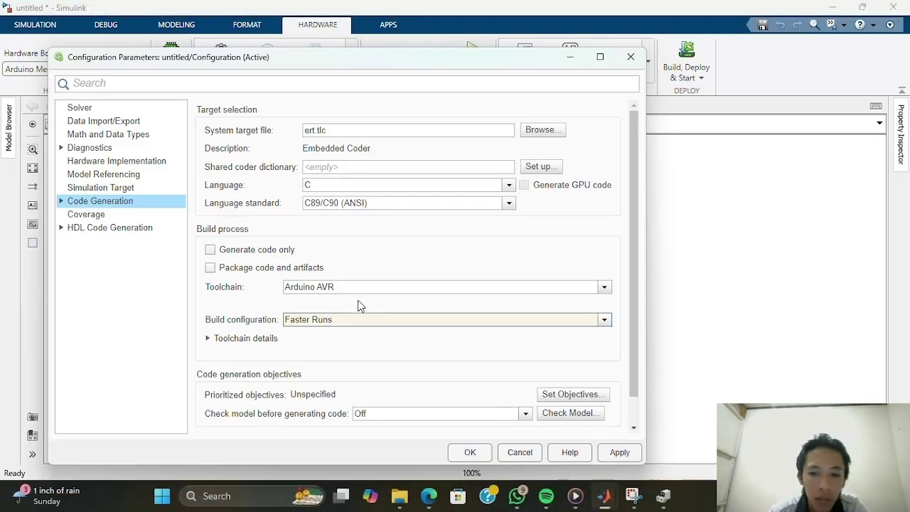
scroll(359, 306, down, 1)
click(616, 453)
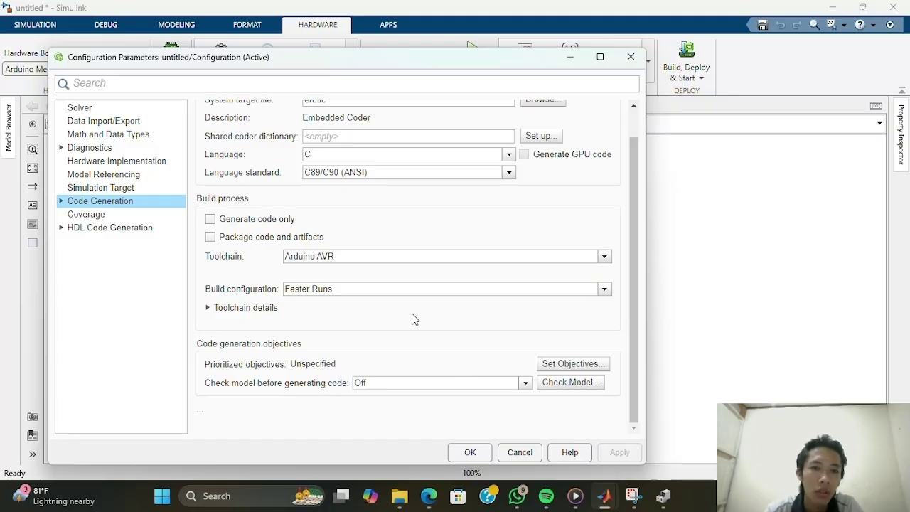
click(472, 452)
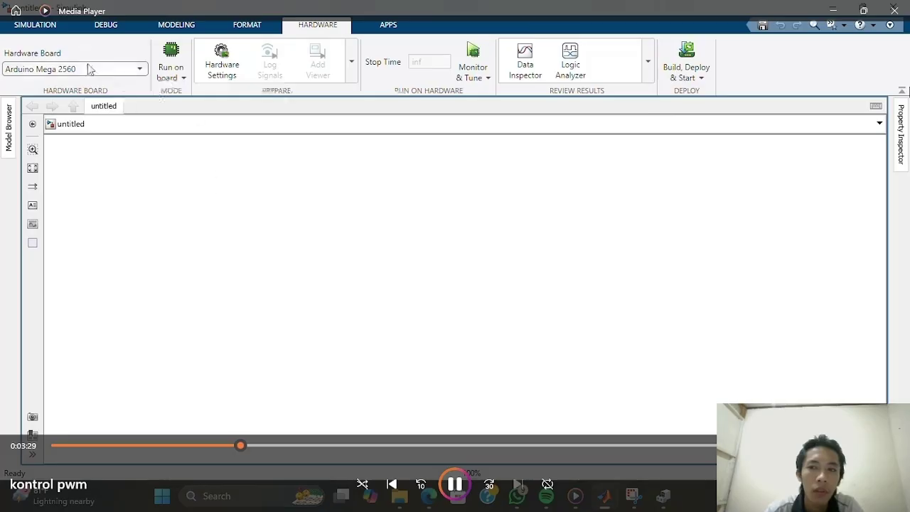
Insert the PWM block from the Simulink Support Package for Arduino Hardware into the empty model and leave the Library Browser closed.
click(37, 24)
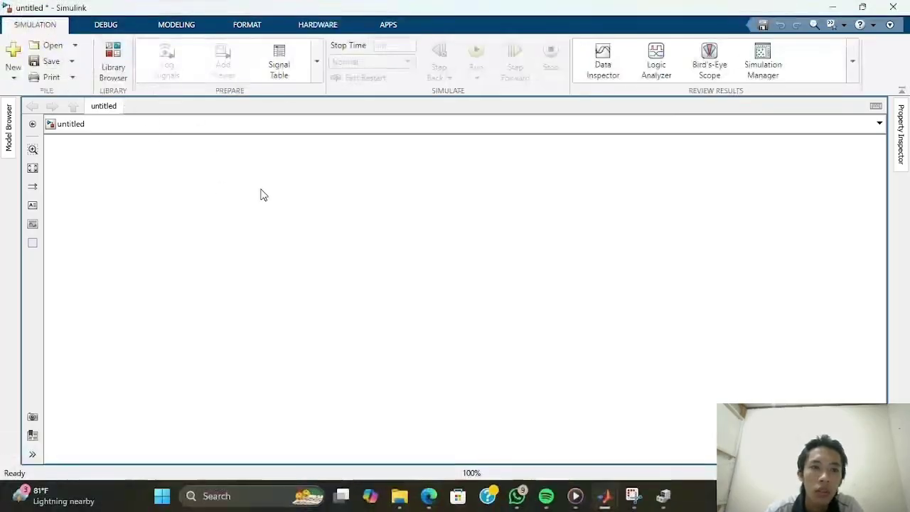
click(116, 67)
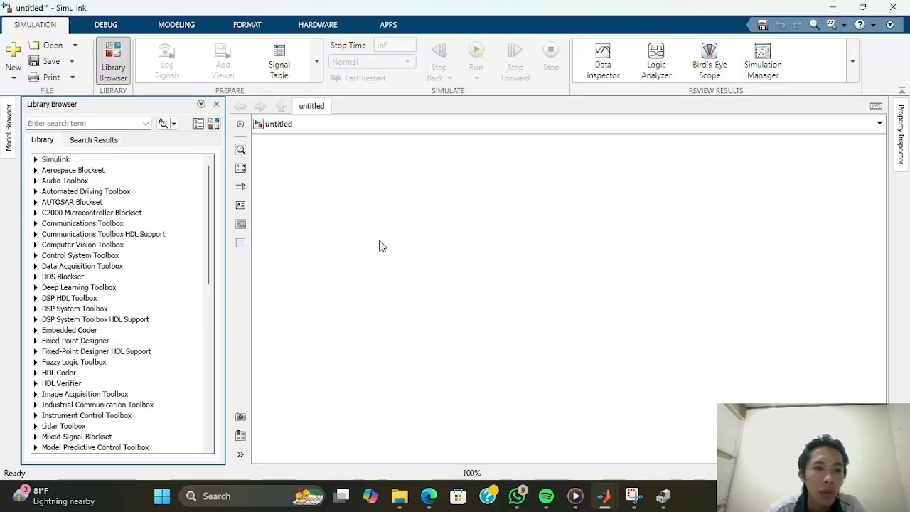
double_click(402, 239)
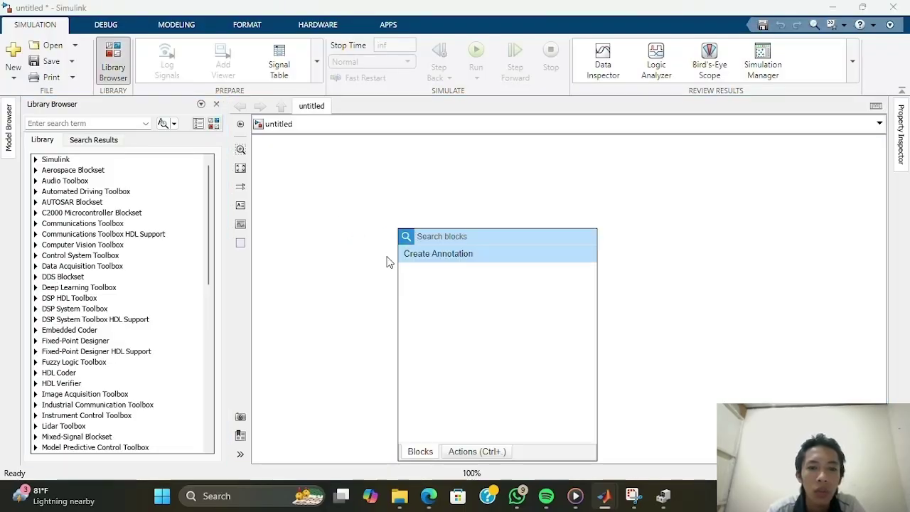
click(320, 291)
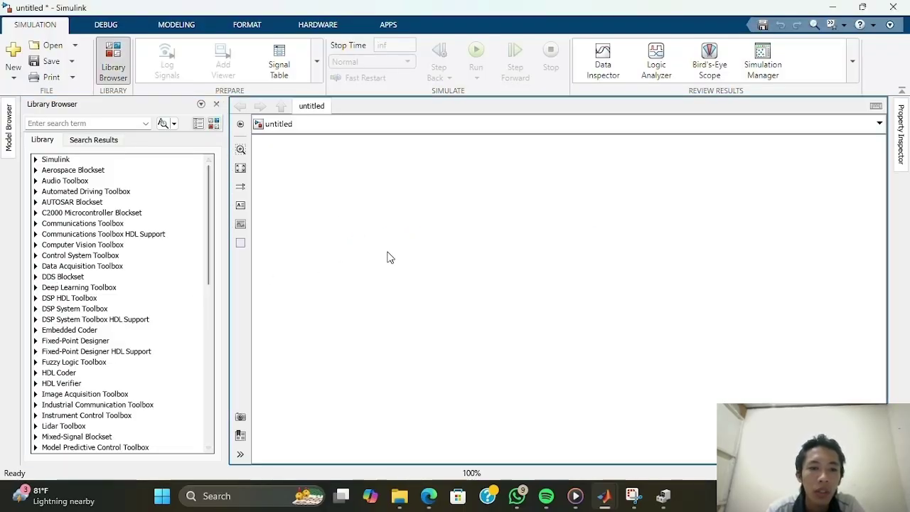
double_click(410, 224)
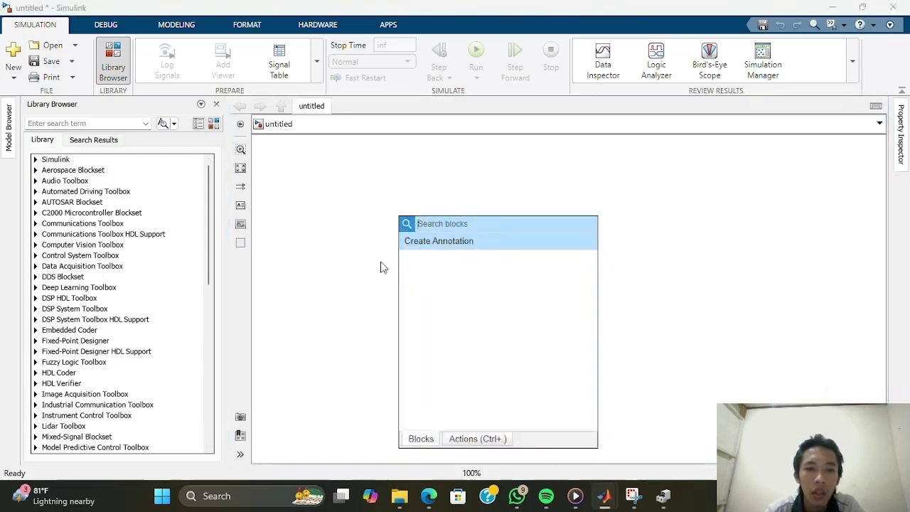
text(pwm)
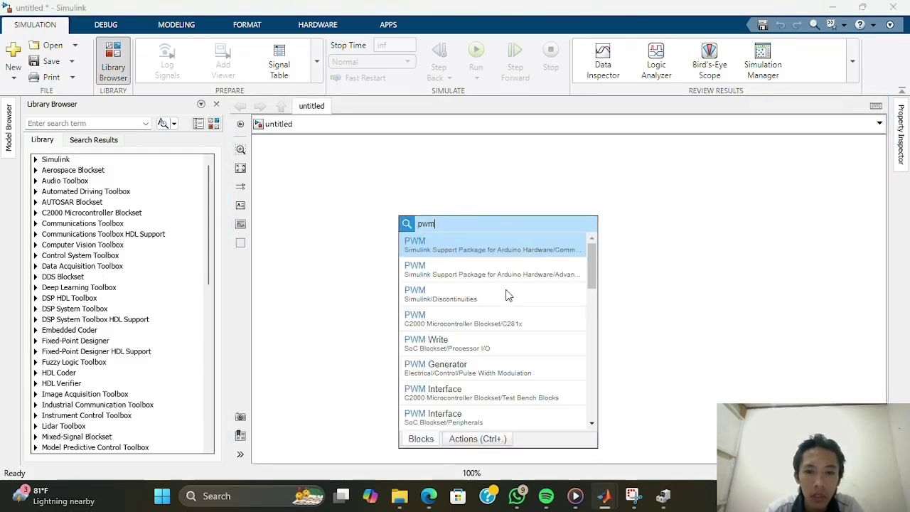
key(Return)
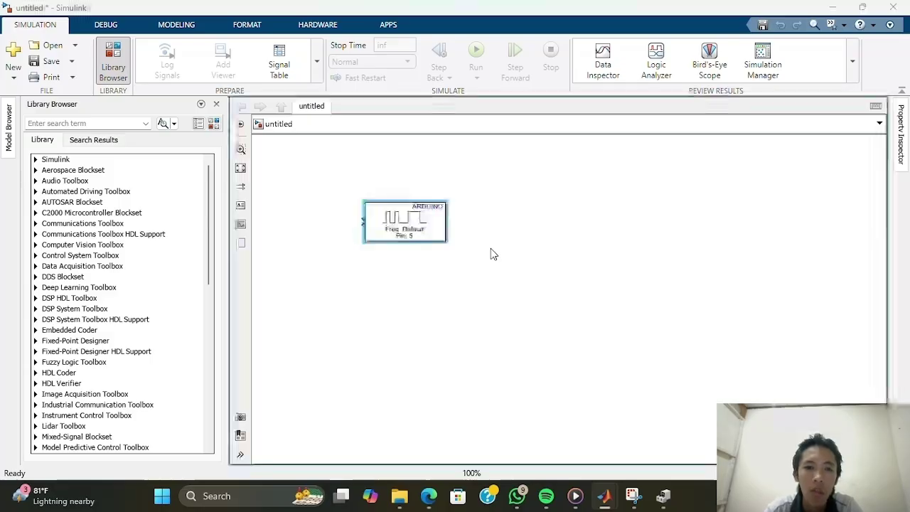
drag(426, 223, 605, 242)
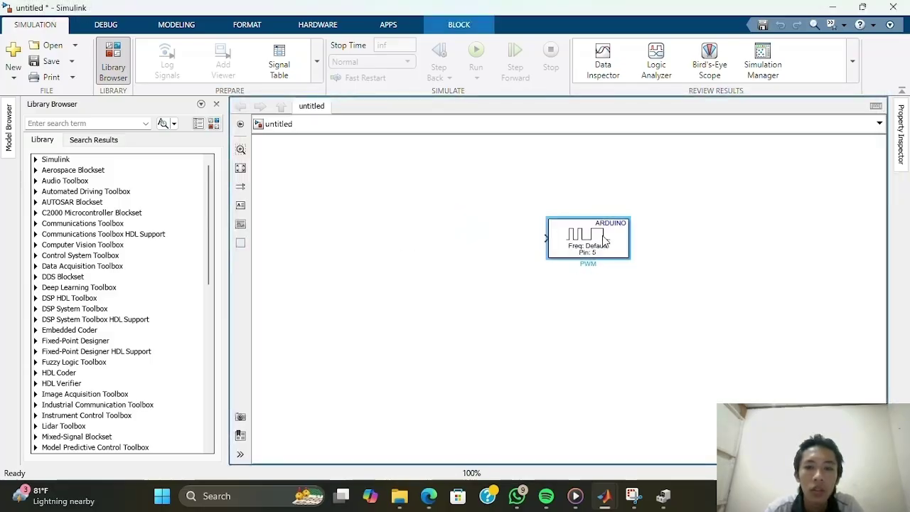
click(216, 103)
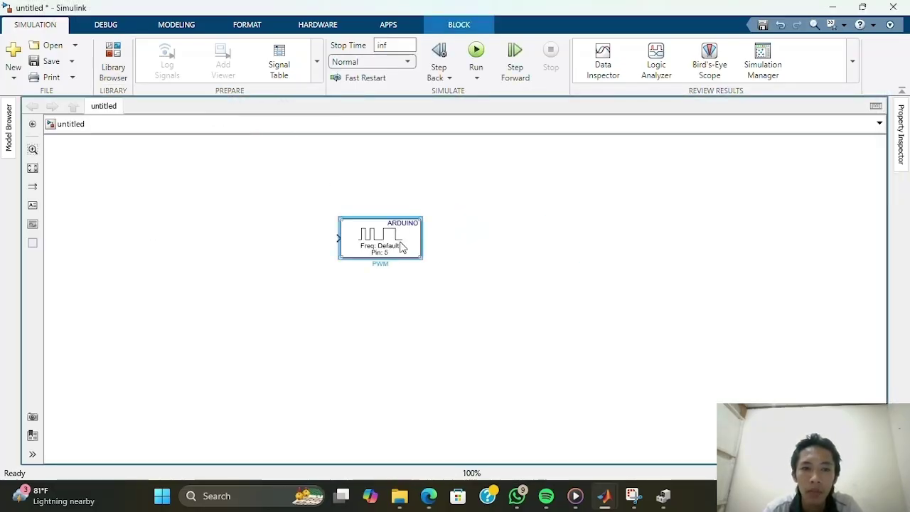
drag(401, 243, 452, 216)
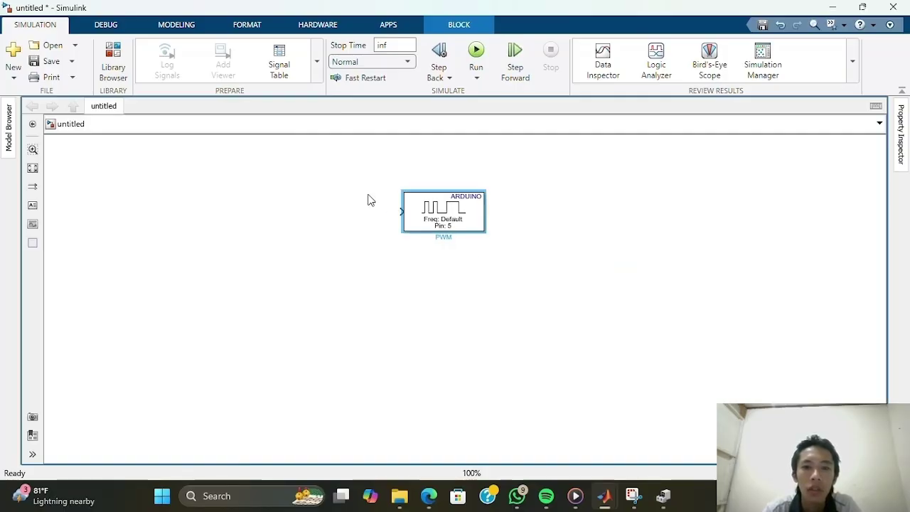
Insert a Simulink Constant block before the PWM block and align it so its output connects to the PWM input.
double_click(330, 200)
text(const)
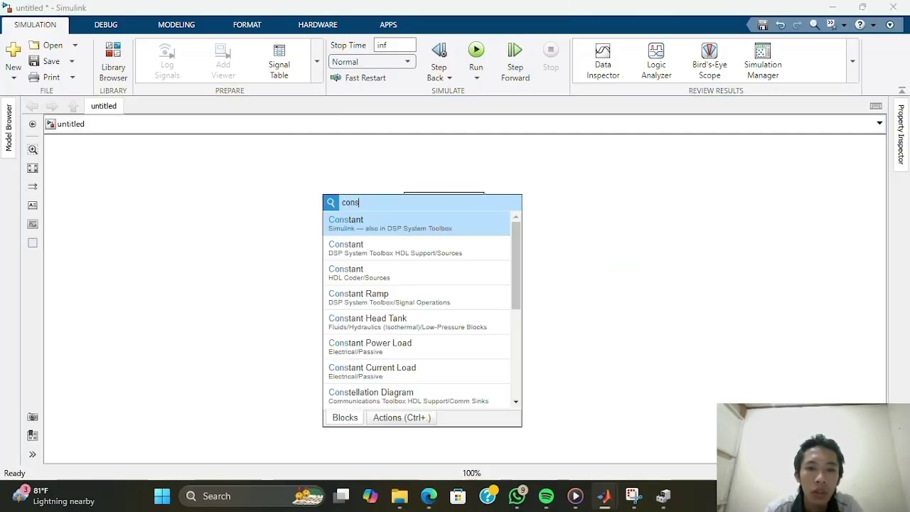
key(Return)
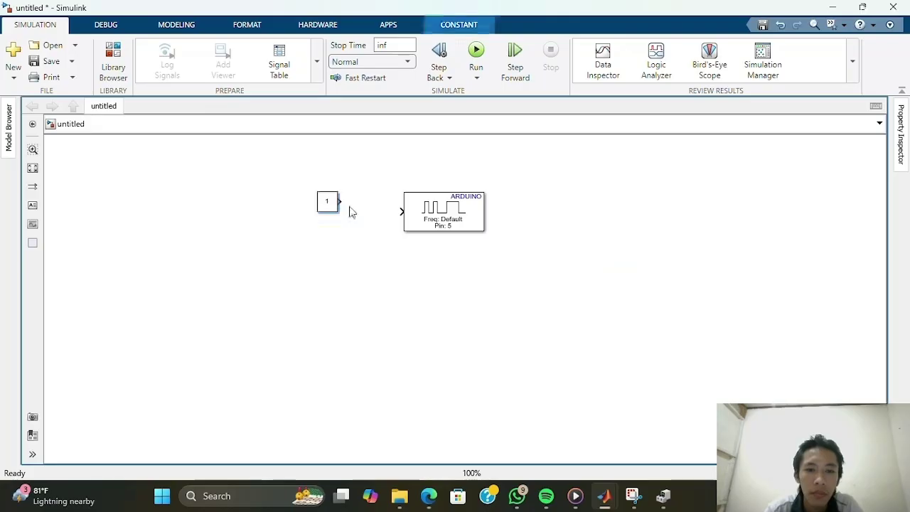
drag(325, 208, 327, 218)
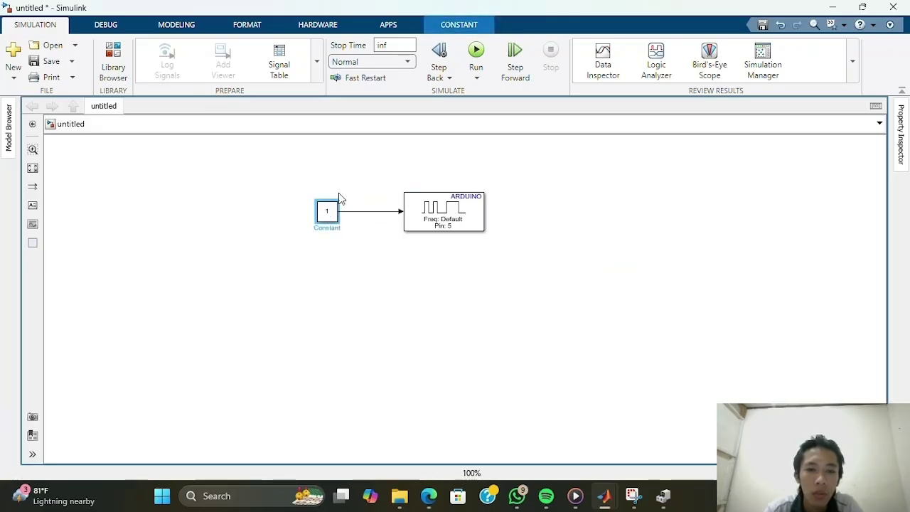
Duplicate the connected Constant and PWM blocks below the original pair and set the copied PWM block's pin number to 6.
drag(294, 178, 525, 263)
drag(443, 220, 446, 289)
click(455, 274)
double_click(455, 274)
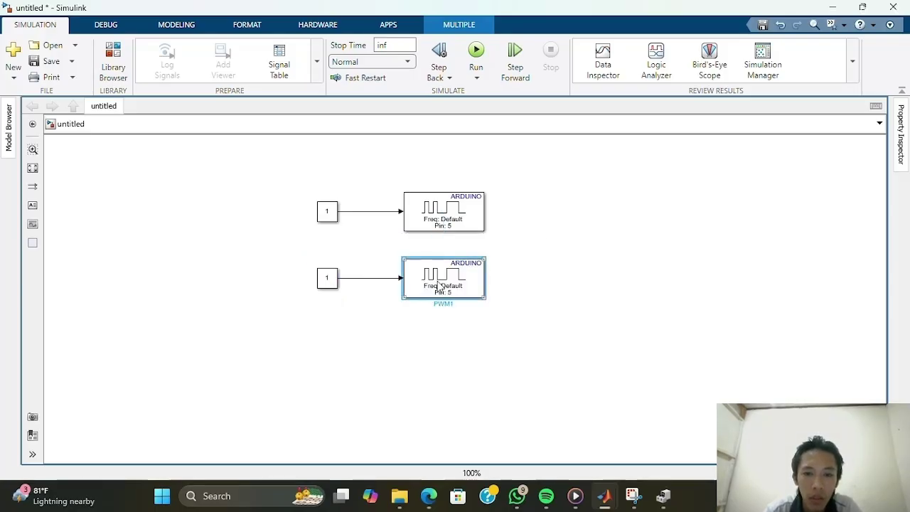
text(6)
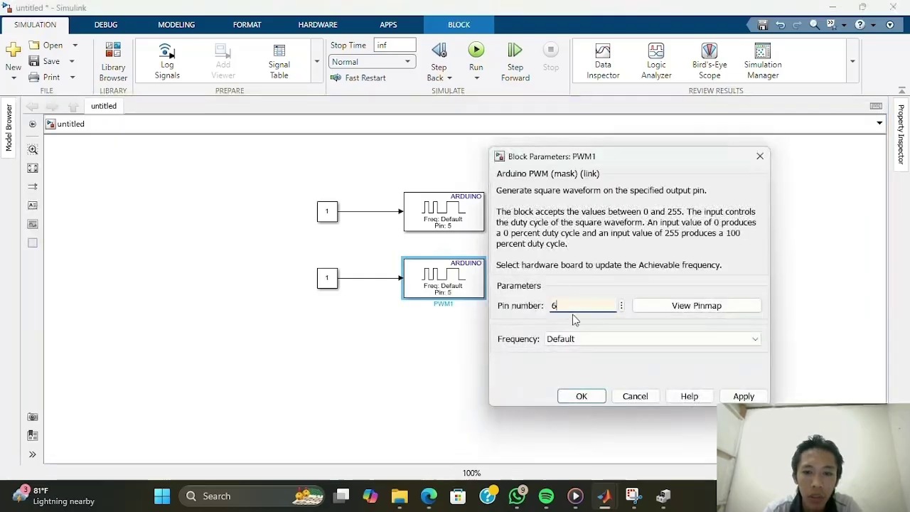
key(Return)
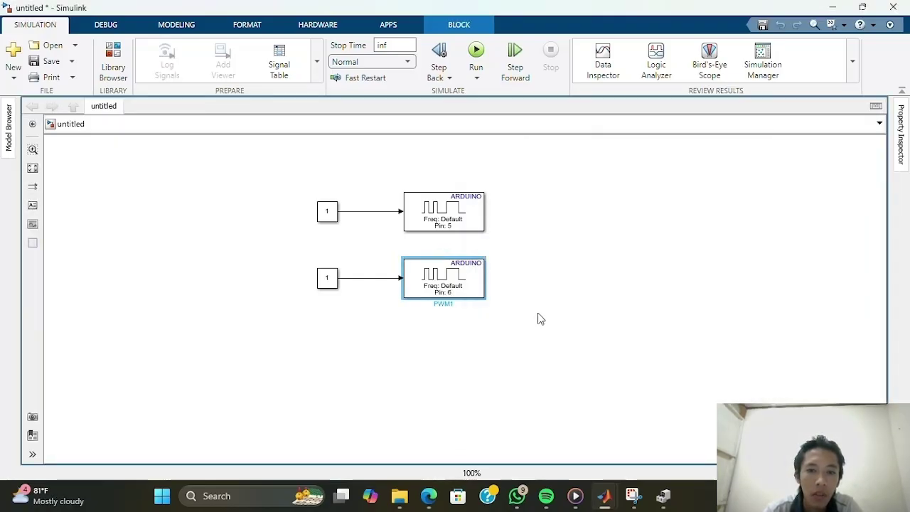
Set the constant feeding the pin 5 PWM block to 255 and the constant feeding the pin 6 PWM block to 0.
double_click(329, 212)
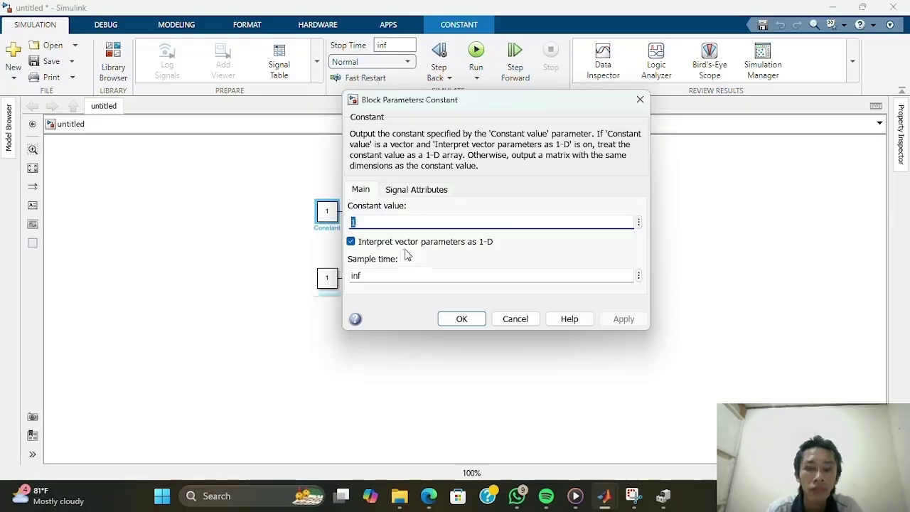
text(255)
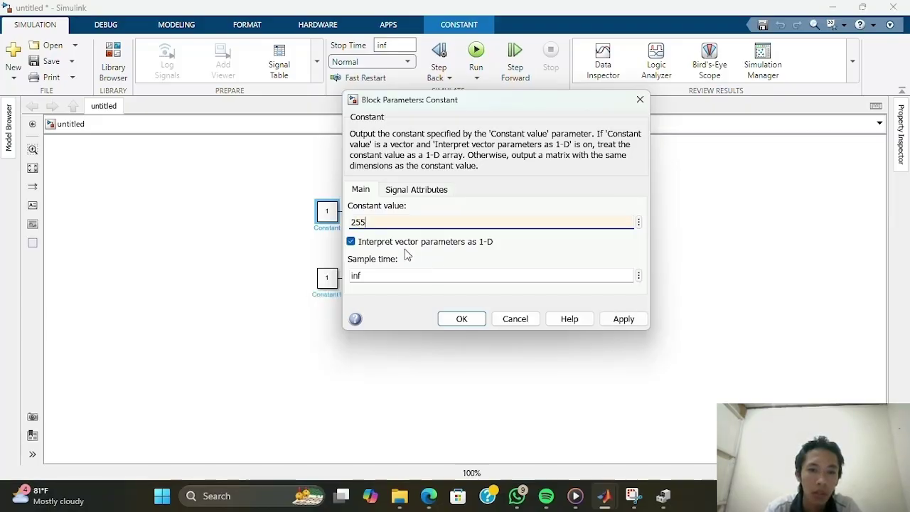
click(462, 319)
click(333, 281)
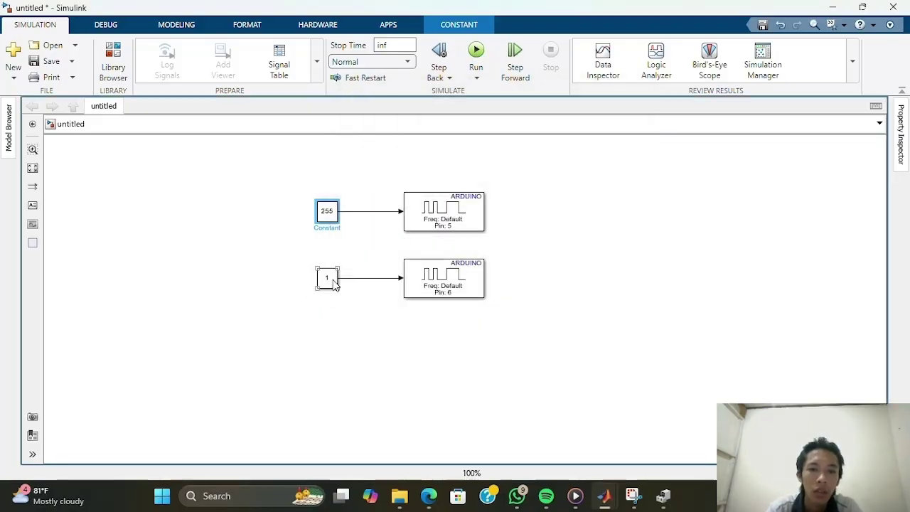
double_click(328, 278)
text(0)
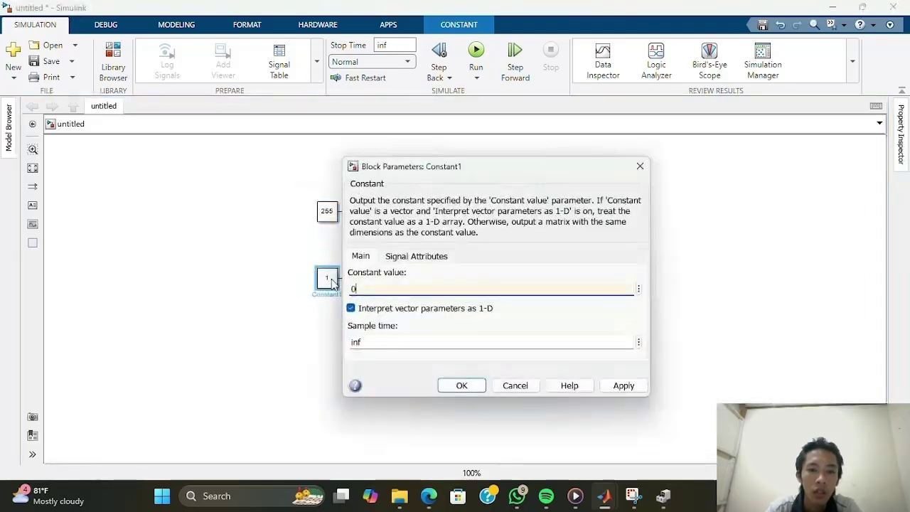
key(Return)
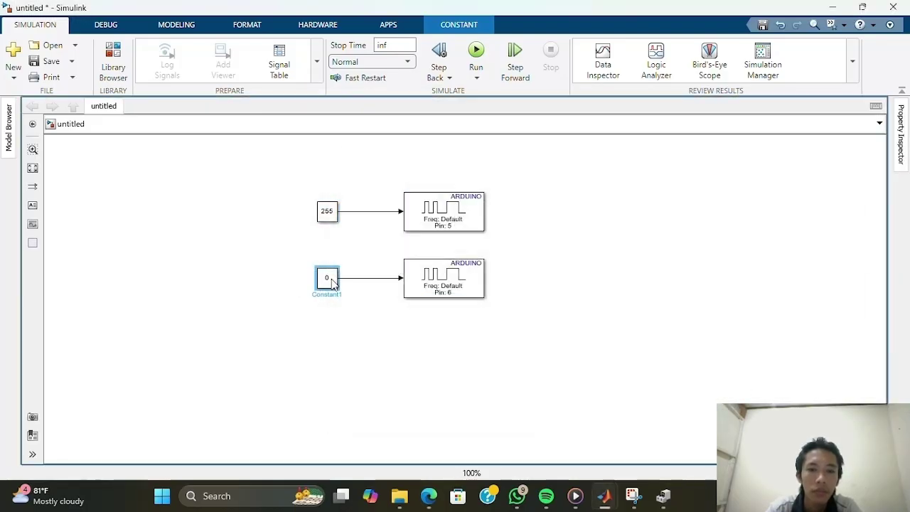
Run the model on the Arduino Mega 2560 with Monitor & Tune, and stop the run after checking the motor.
double_click(465, 226)
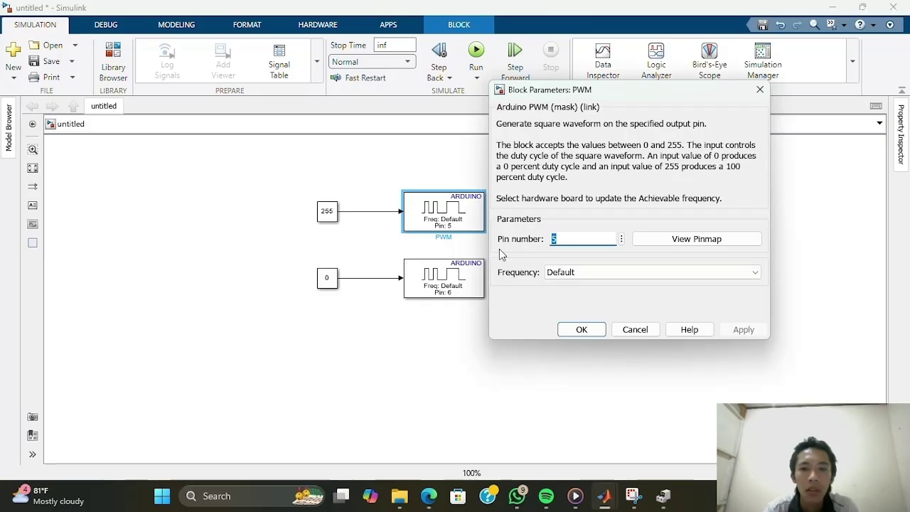
click(636, 328)
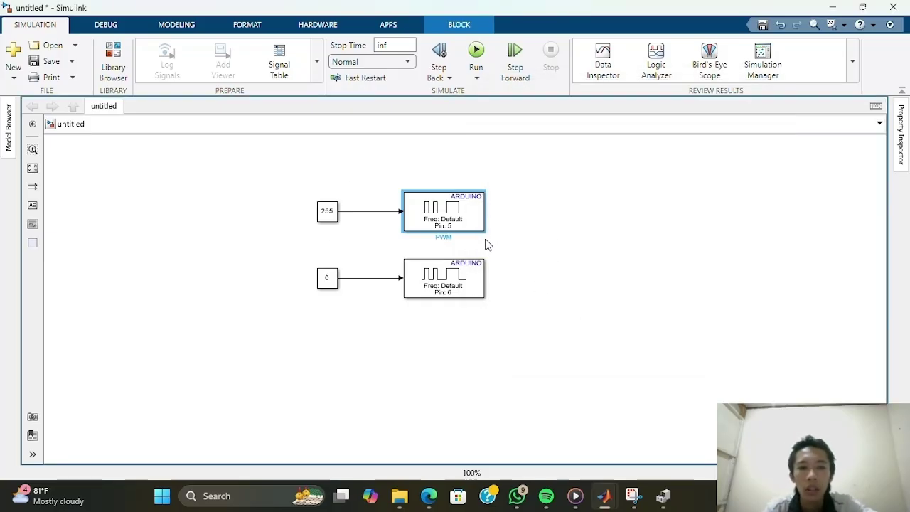
click(306, 25)
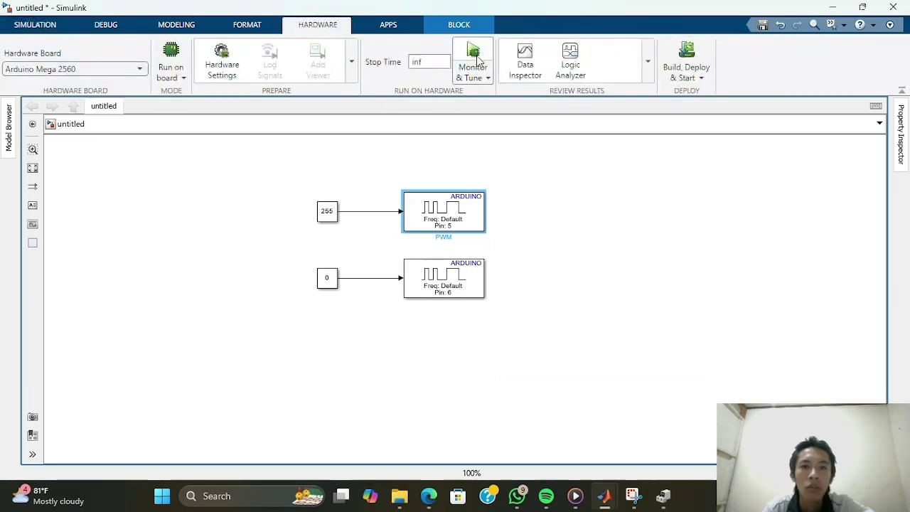
click(474, 54)
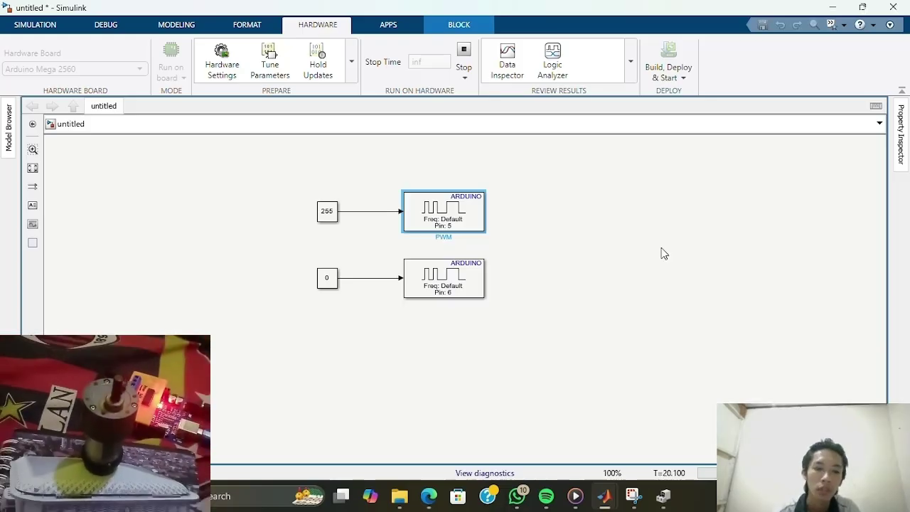
double_click(329, 216)
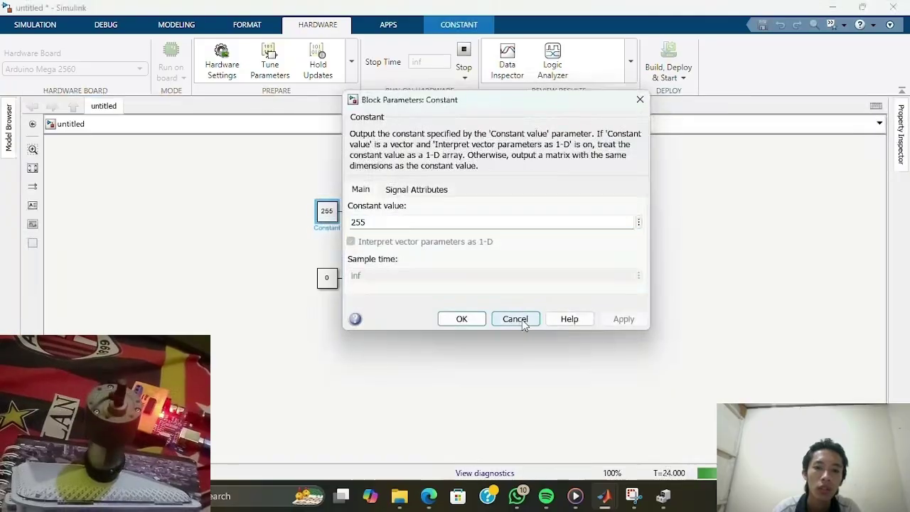
click(519, 319)
click(463, 58)
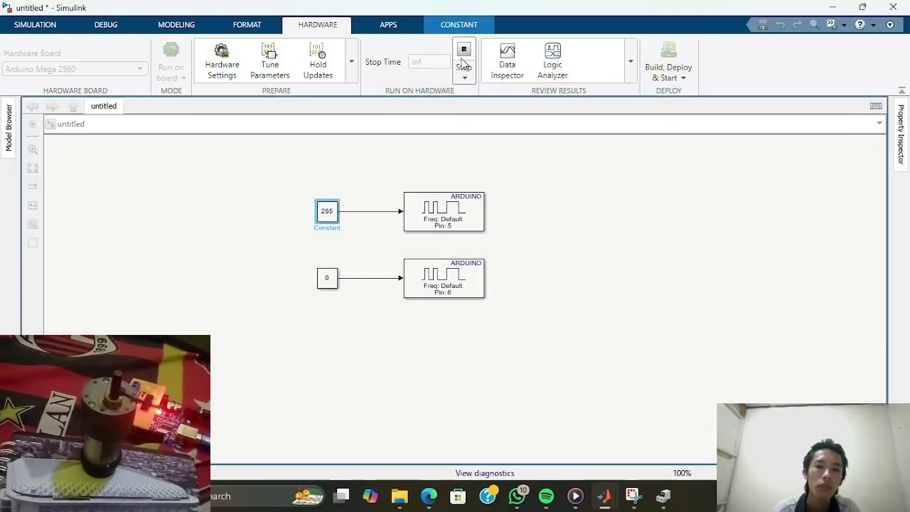
Set the pin 5 constant to 0 and the pin 6 constant to 255, and run the model on the board with Monitor & Tune.
click(331, 213)
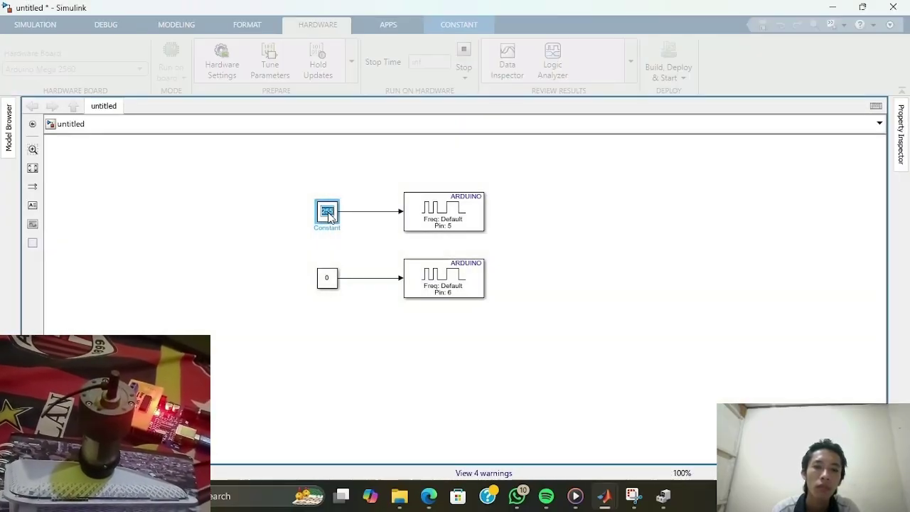
double_click(329, 215)
text(0)
key(Return)
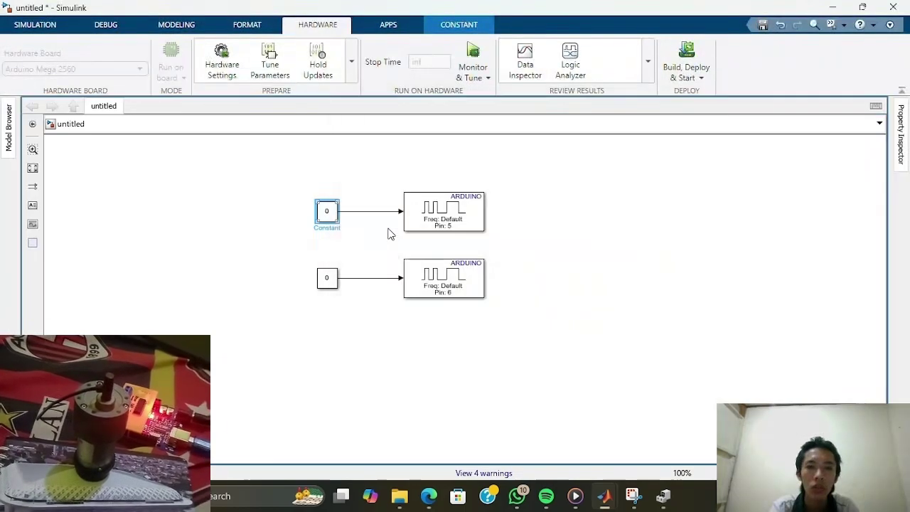
double_click(326, 278)
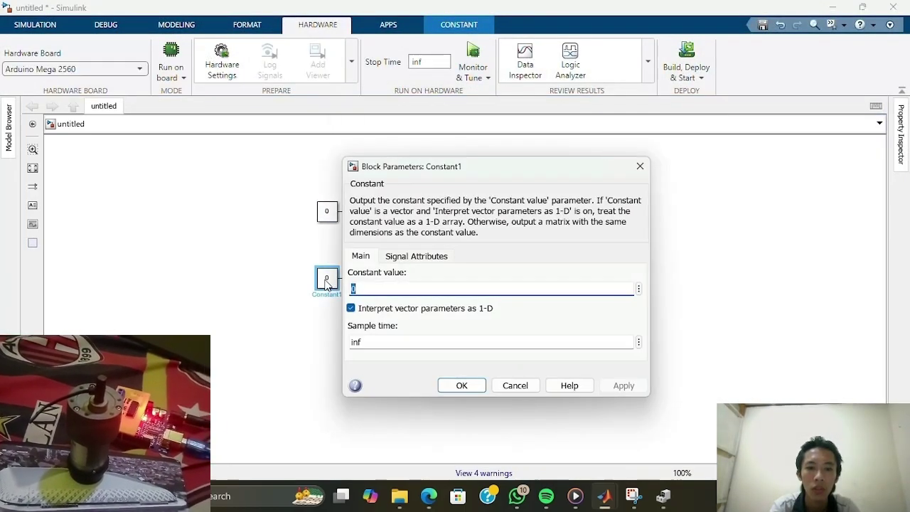
text(255)
key(Return)
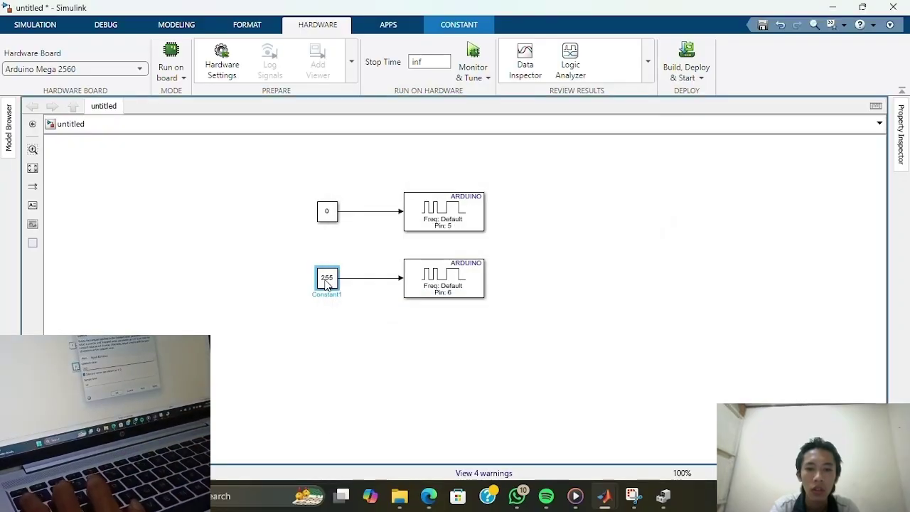
click(474, 56)
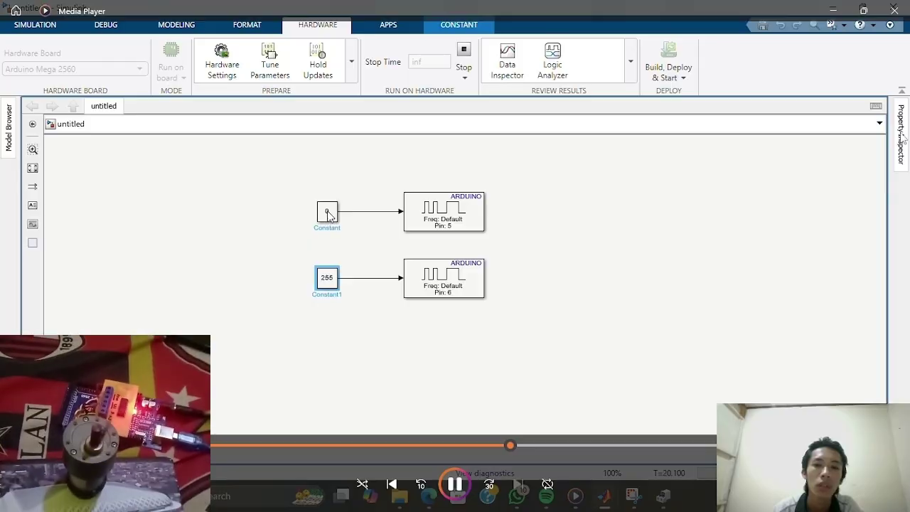
While the model runs, set the pin 5 constant to 255 and the pin 6 constant to 0, and stop the hardware run.
double_click(328, 212)
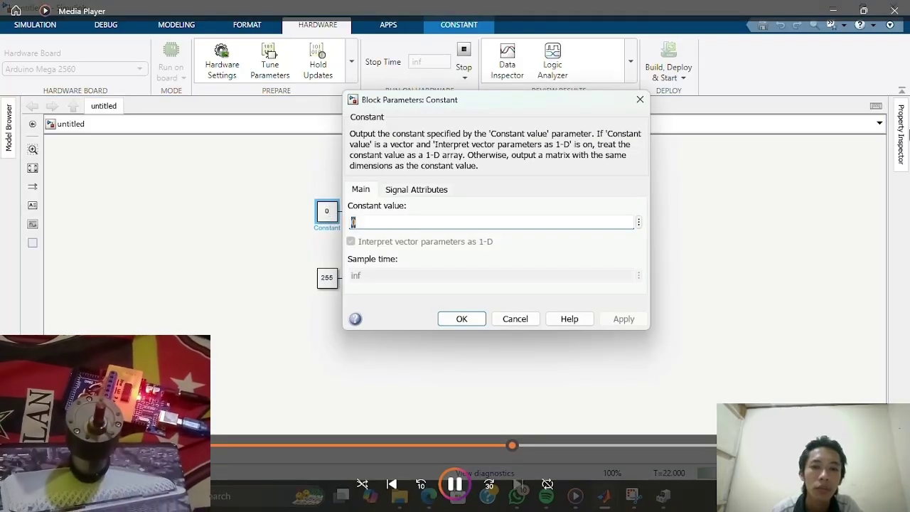
drag(351, 222, 359, 223)
text(255)
key(Return)
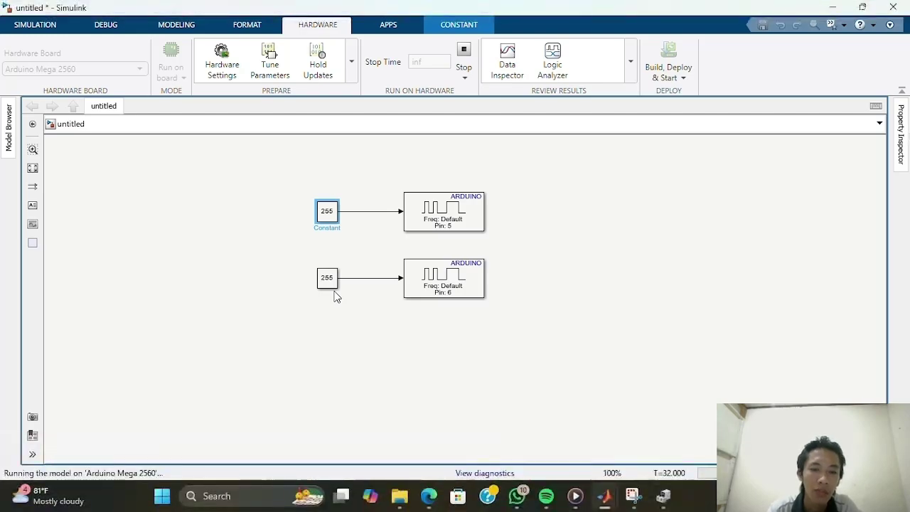
double_click(325, 279)
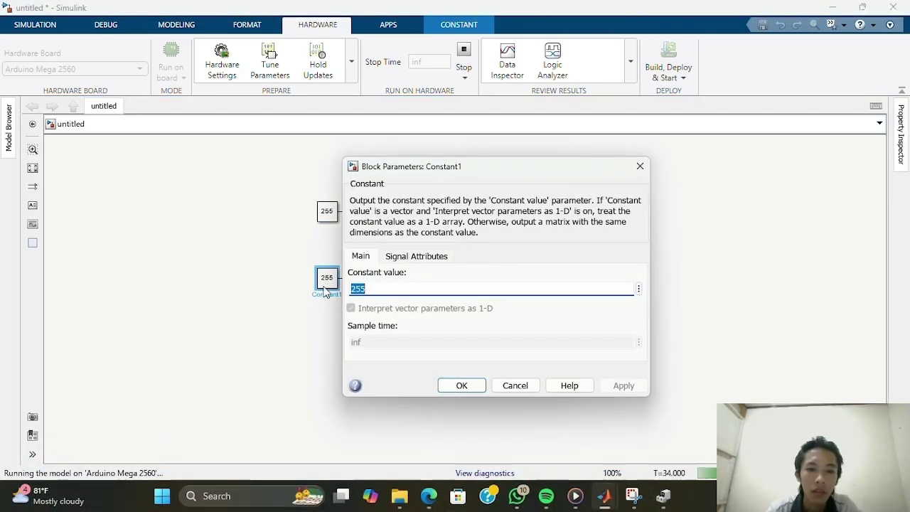
text(0)
key(Return)
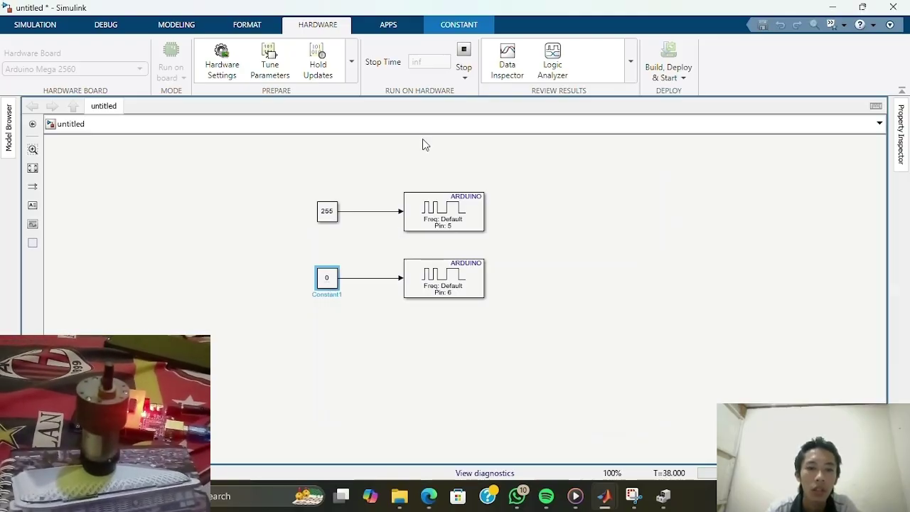
click(462, 53)
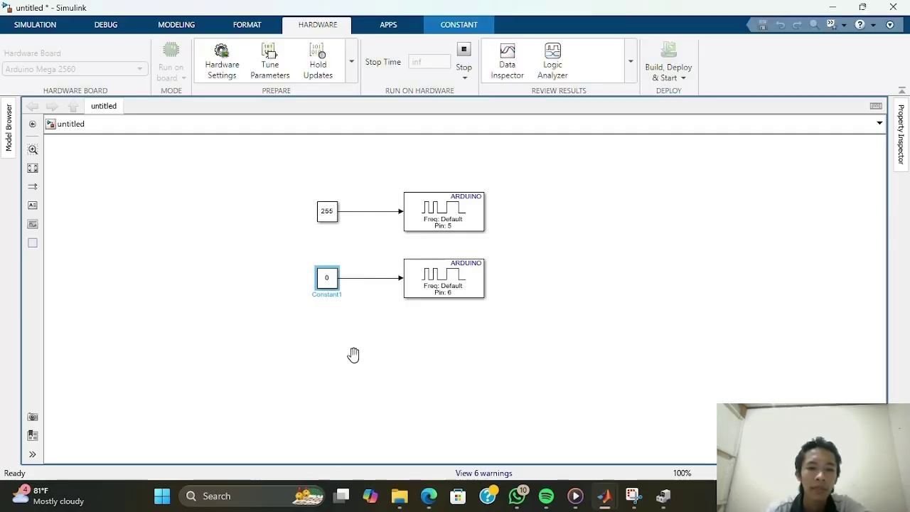
Insert a Simulink Dashboard Slider block in the empty area beside the two Constant and PWM pairs.
drag(351, 355, 380, 306)
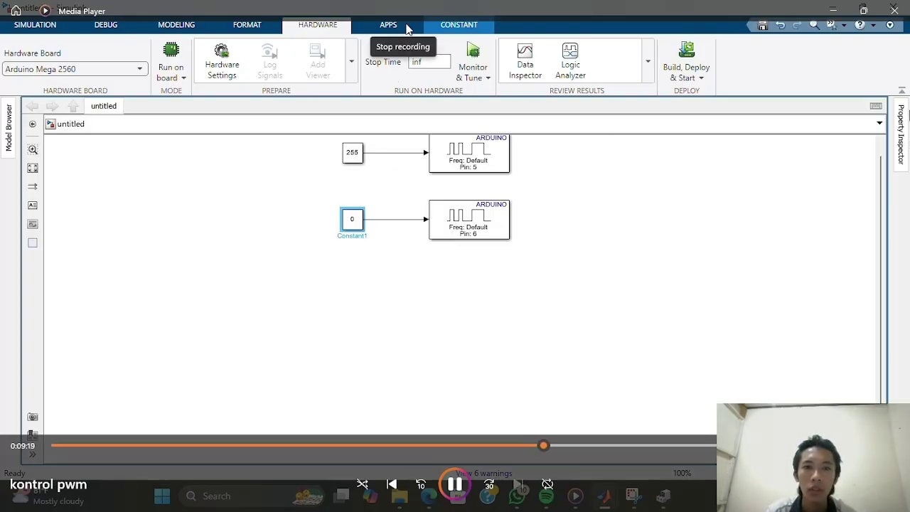
scroll(317, 304, down, 2)
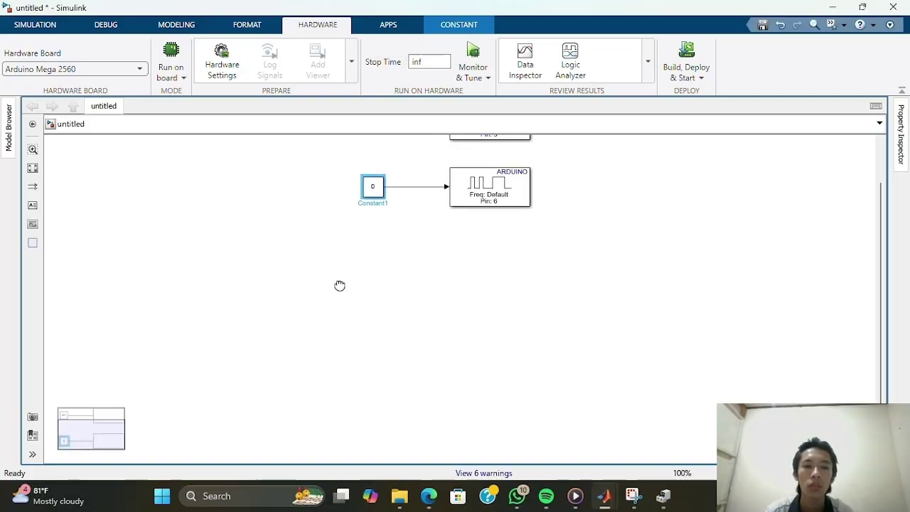
scroll(349, 264, down, 1)
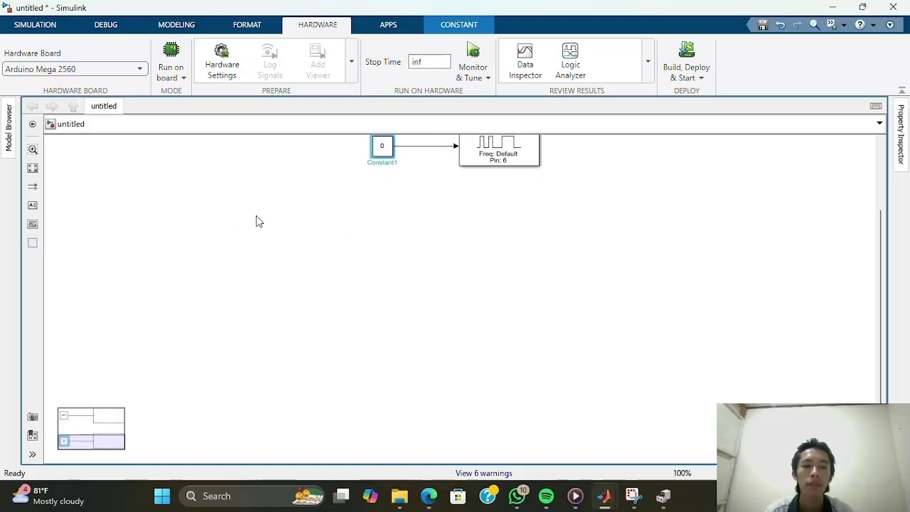
scroll(257, 220, up, 5)
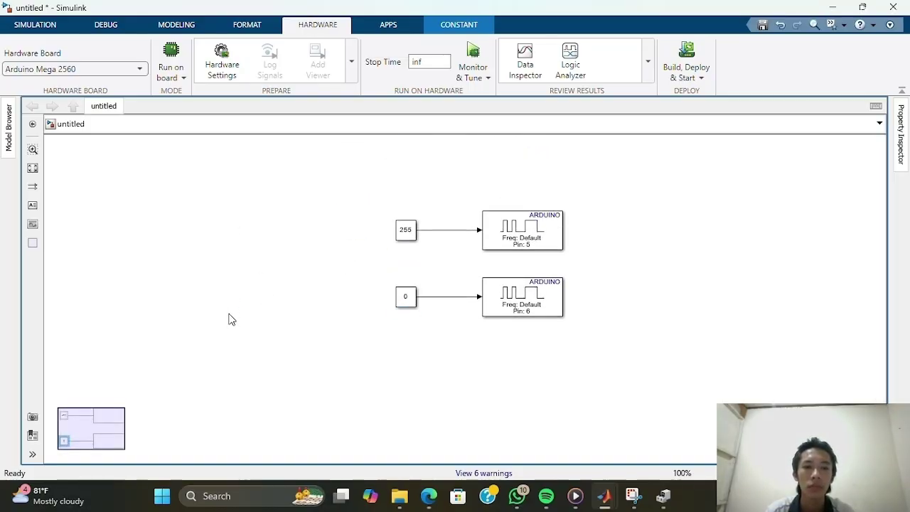
double_click(244, 318)
text(slider)
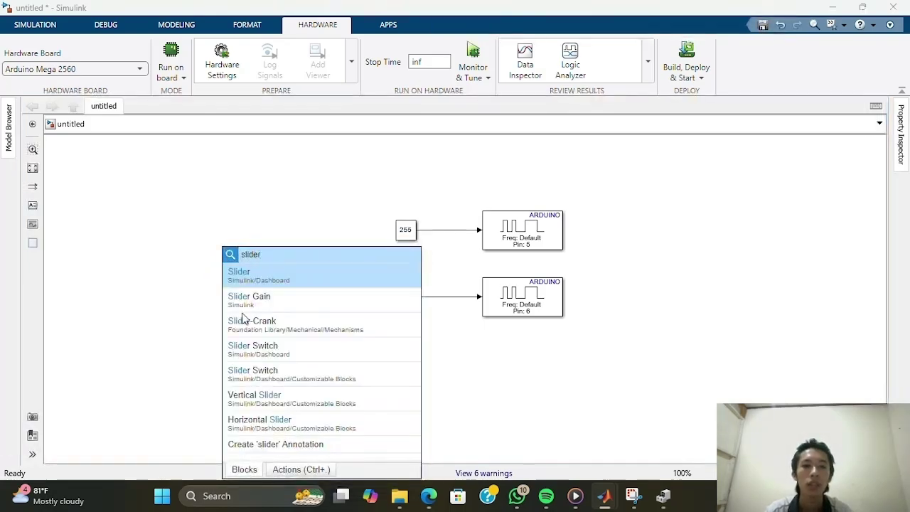
key(Return)
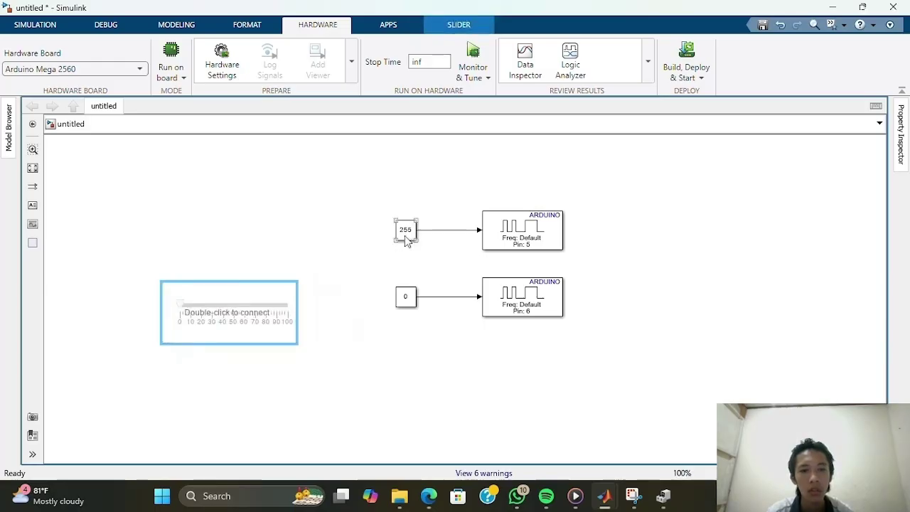
Duplicate the 255 Constant block below the slider and connect the copy to a new Goto block.
drag(406, 241, 196, 364)
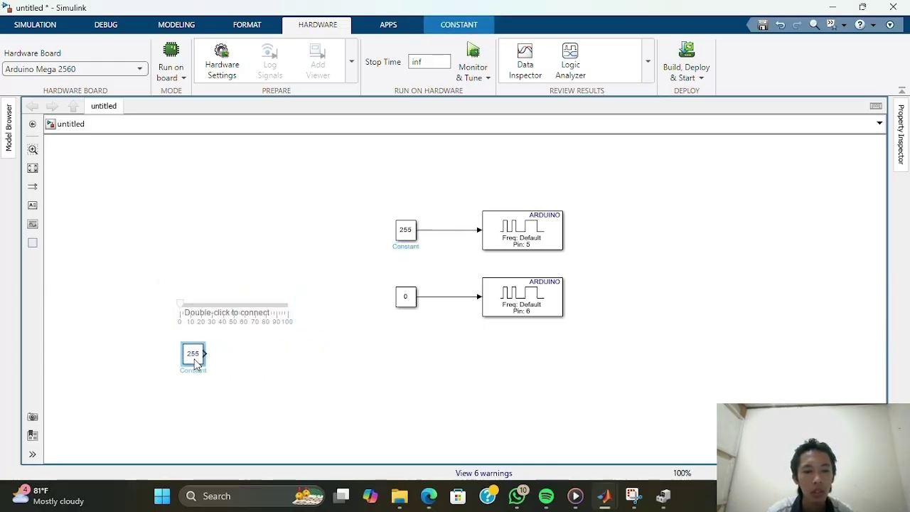
double_click(251, 354)
text(g)
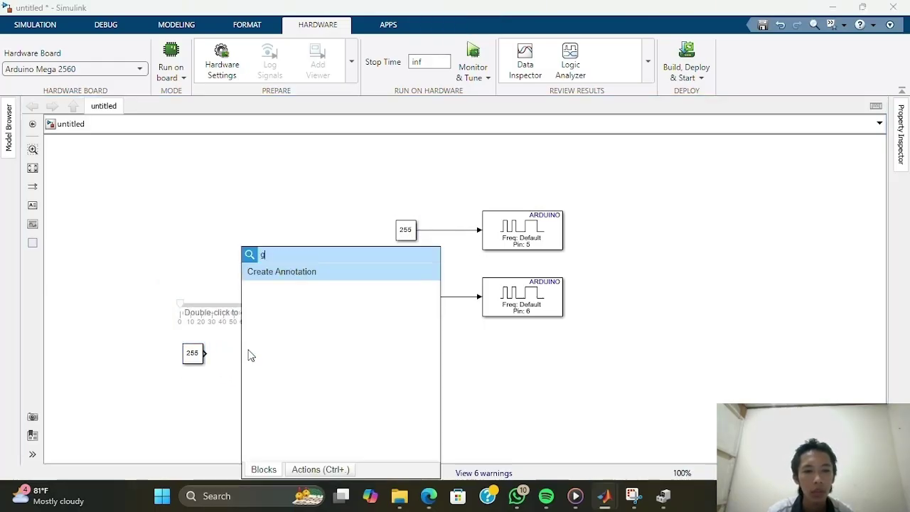
text(oto)
key(Return)
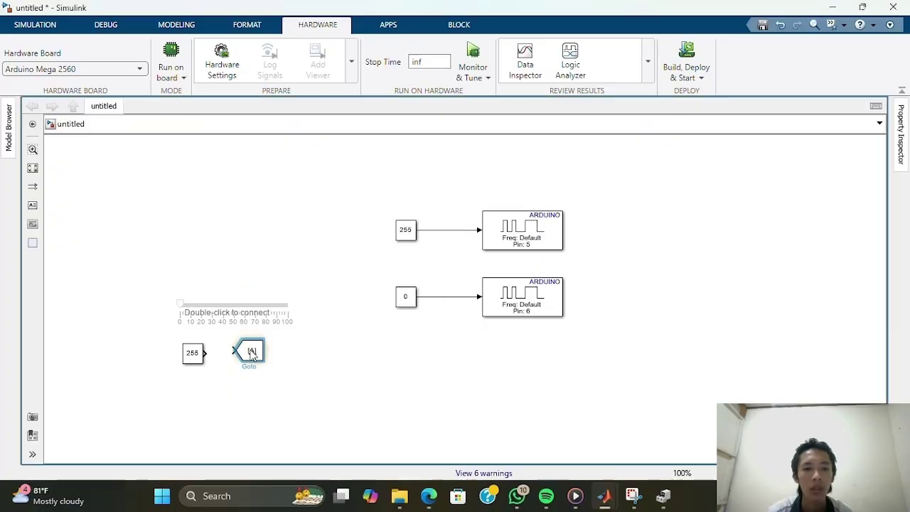
drag(251, 355, 256, 354)
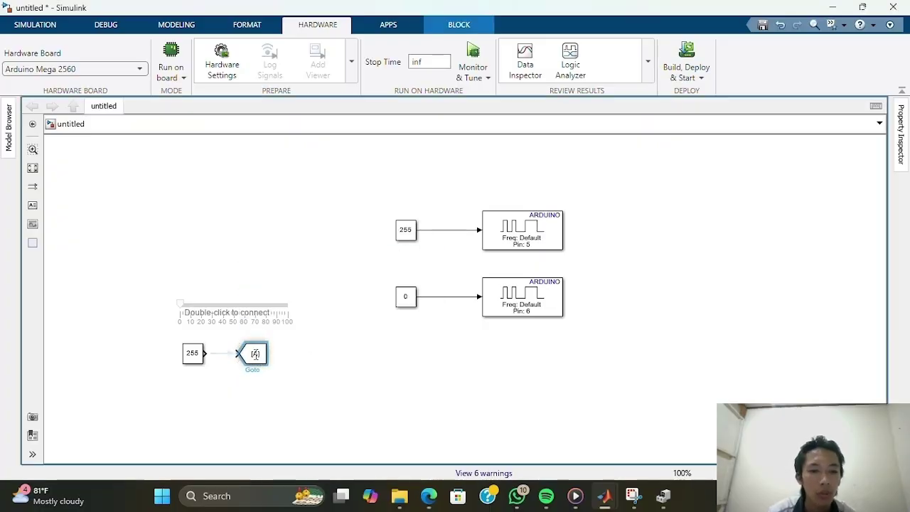
click(234, 354)
Connect the Slider to the value of the Constant below it, with a minimum of -255 and a maximum of 255.
double_click(245, 307)
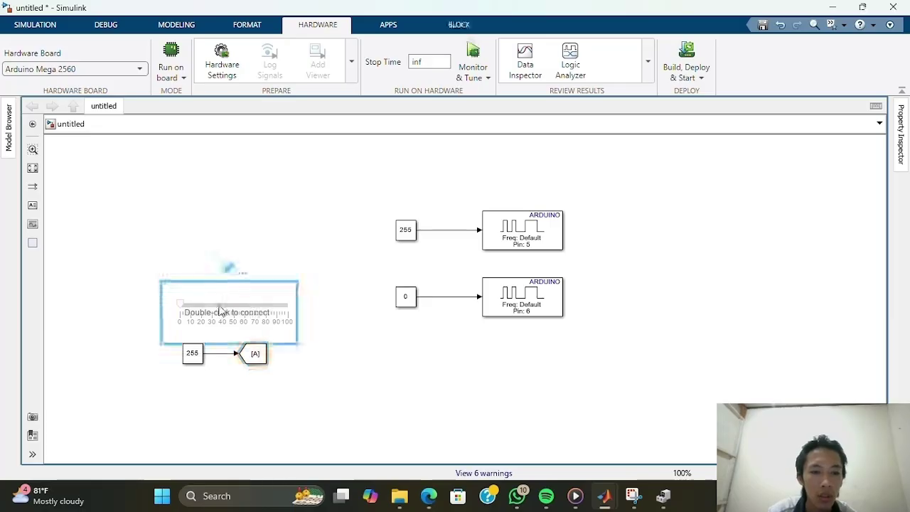
click(191, 354)
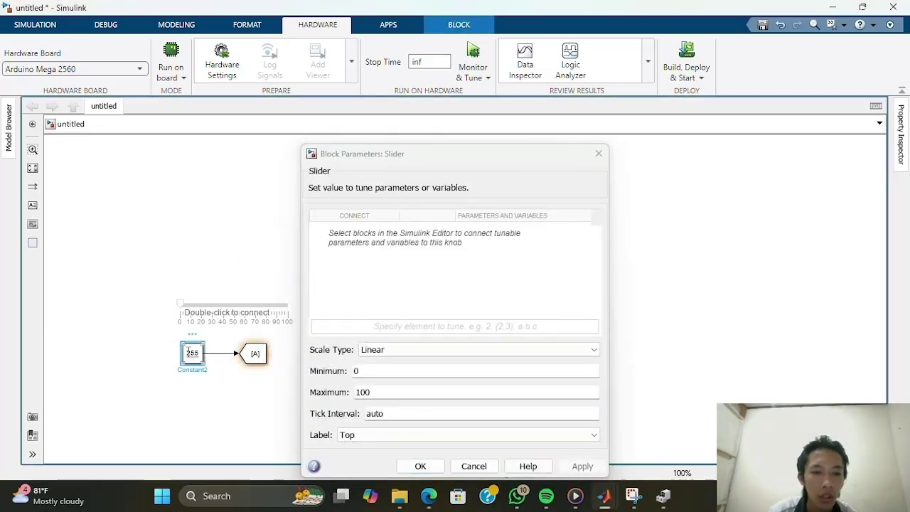
click(354, 231)
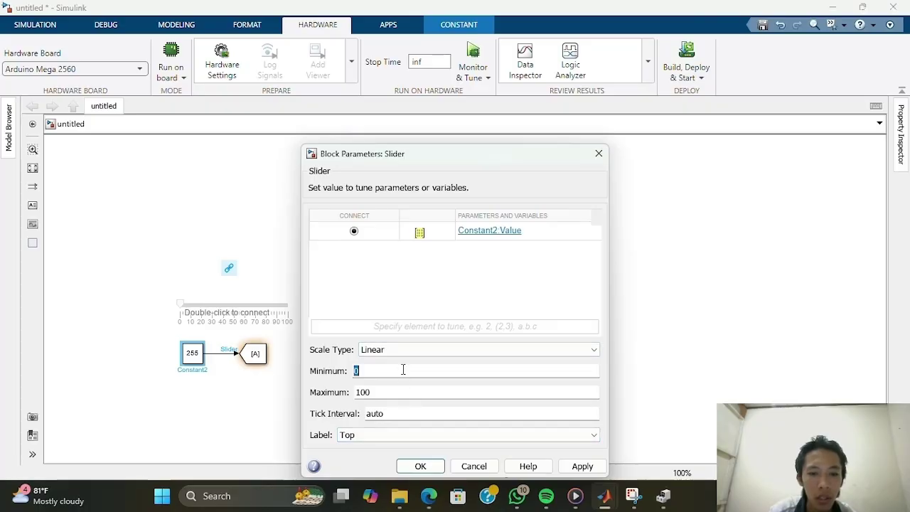
text(-255)
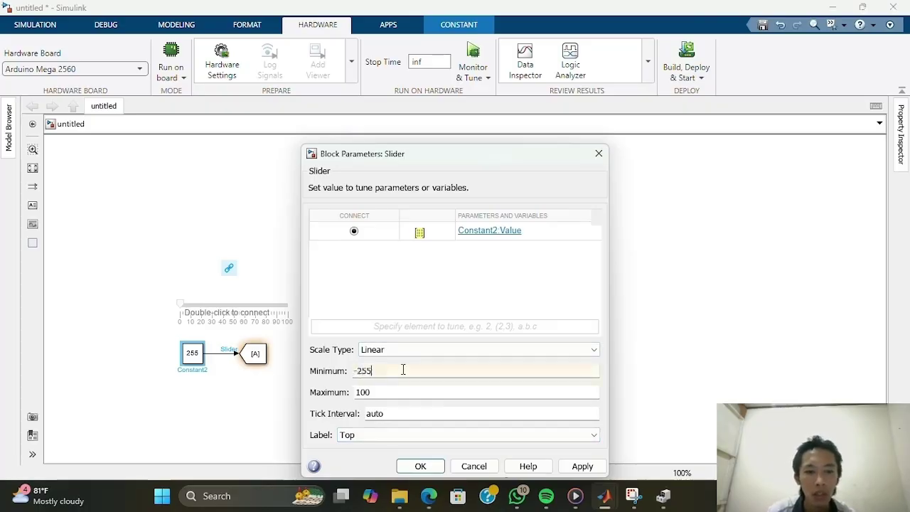
key(Tab)
text(2)
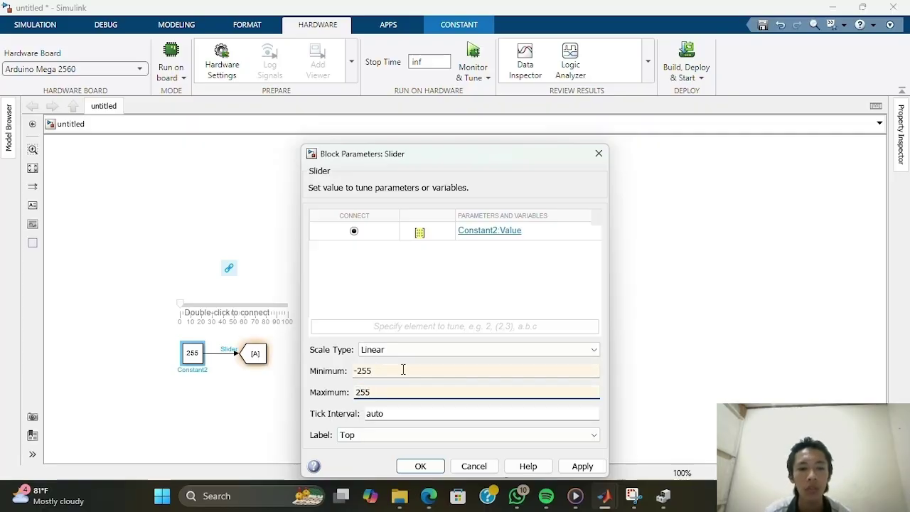
click(420, 466)
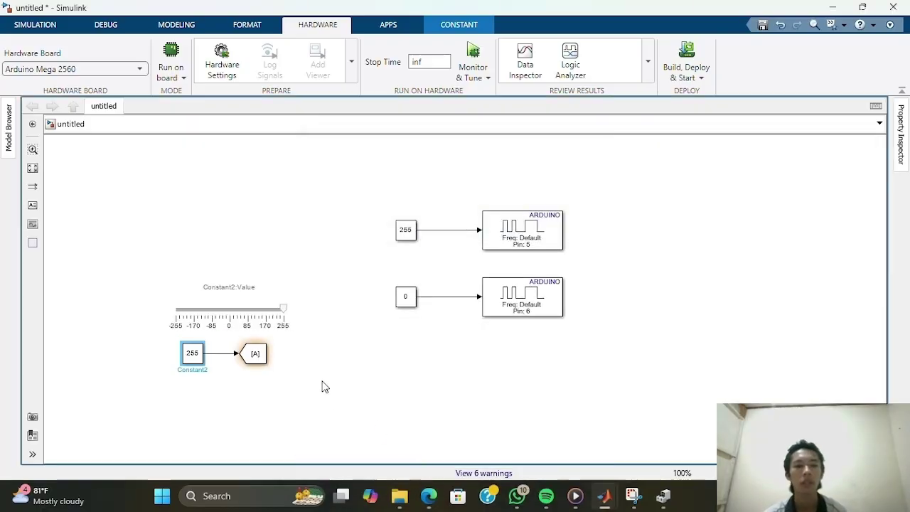
Move the Slider together with its Constant and Goto blocks up and away from the PWM pairs.
click(329, 367)
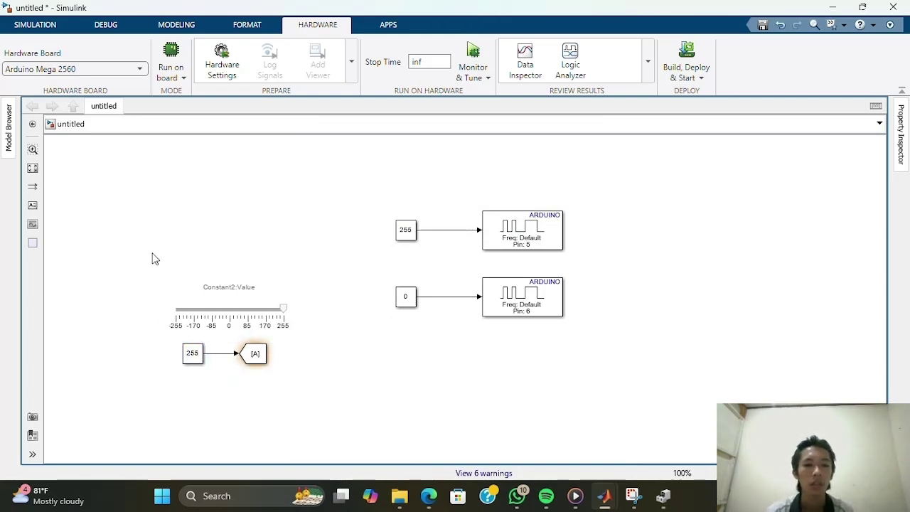
drag(151, 253, 318, 408)
drag(248, 314, 175, 233)
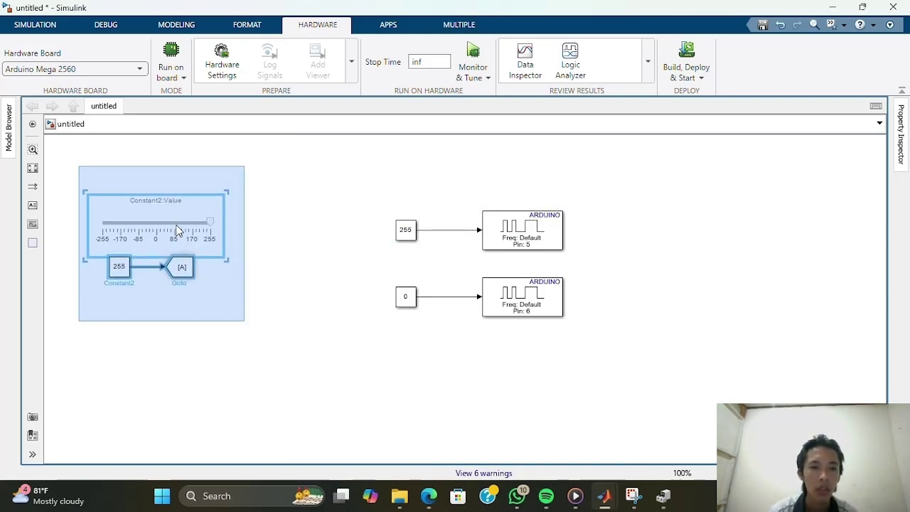
Insert a Simulink Switch block above the pin 5 Constant and enlarge it vertically.
double_click(348, 192)
text(switch)
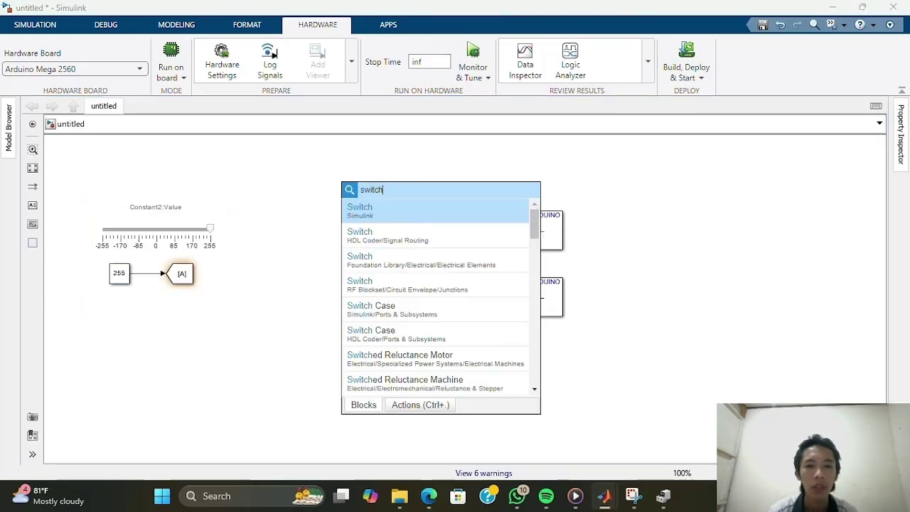
key(Return)
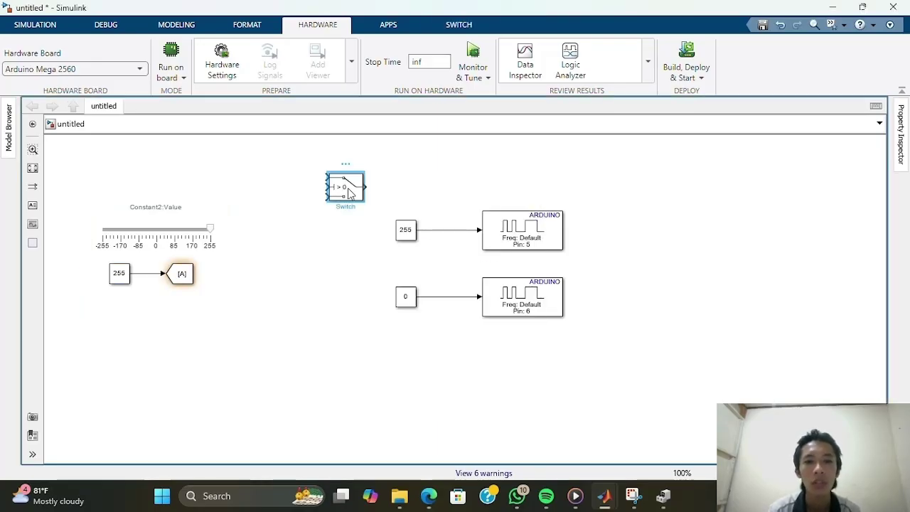
drag(364, 202, 364, 232)
Replace the 255 Constant's wire with the Switch feeding the pin 5 PWM block, leaving the Constant unconnected beside the Switch.
click(445, 231)
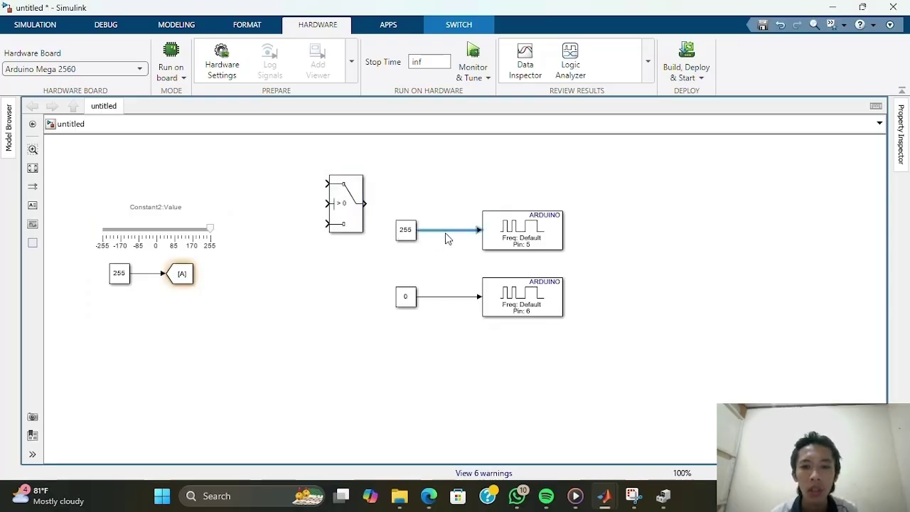
key(Delete)
drag(352, 206, 350, 243)
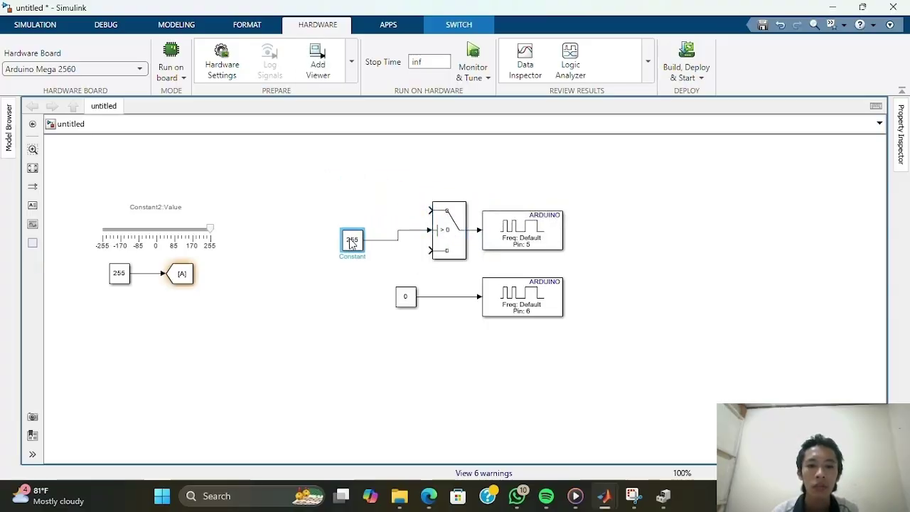
click(416, 232)
key(Delete)
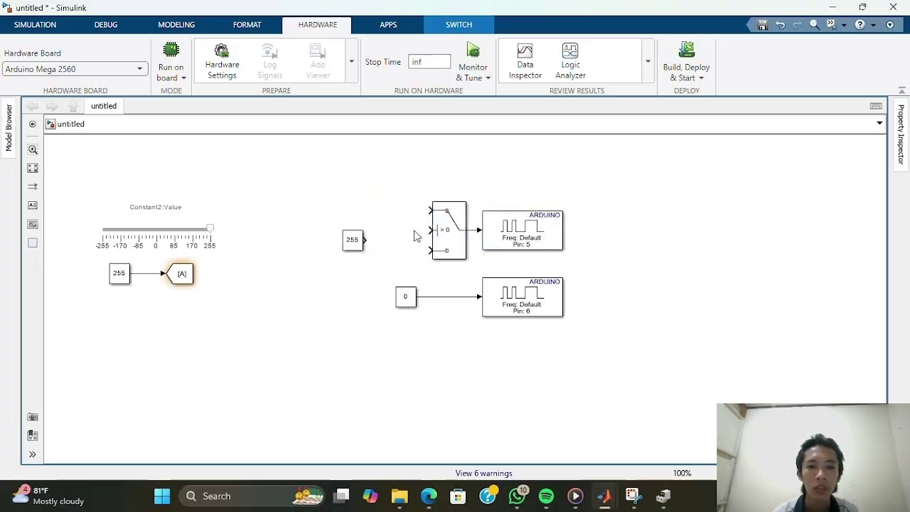
Remove the 0 Constant's wire and connect a copy of the Switch to the pin 6 PWM block.
click(445, 297)
key(Delete)
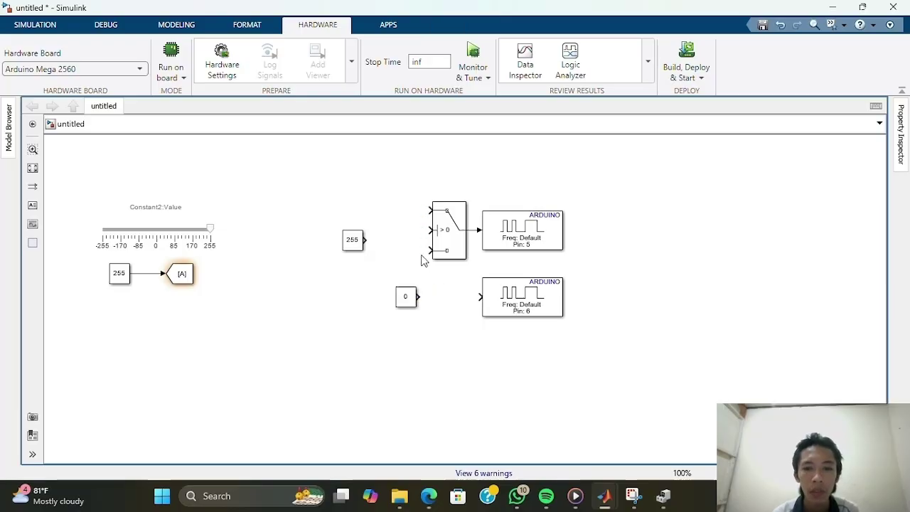
click(450, 237)
drag(449, 237, 447, 320)
drag(516, 304, 520, 323)
click(624, 298)
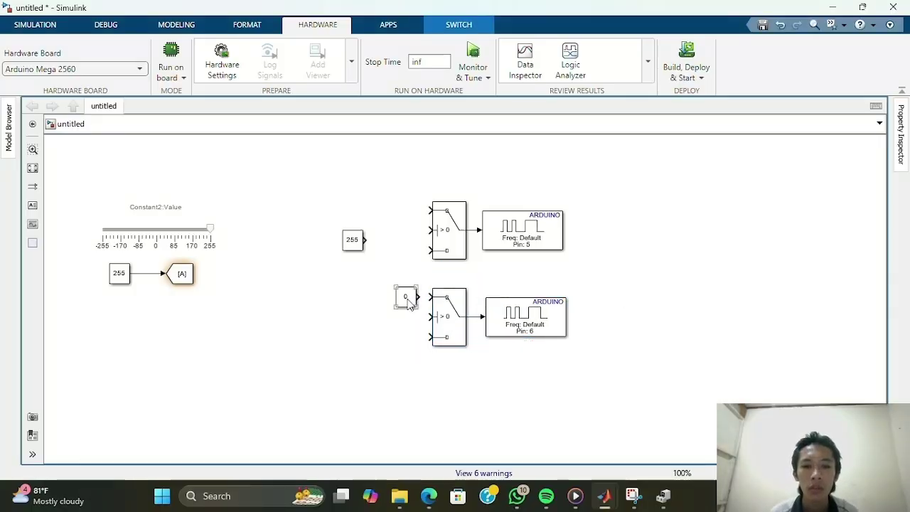
Delete the 0 Constant and insert a Gain block in its place, level with the pin 6 Switch's third input.
drag(406, 301, 353, 307)
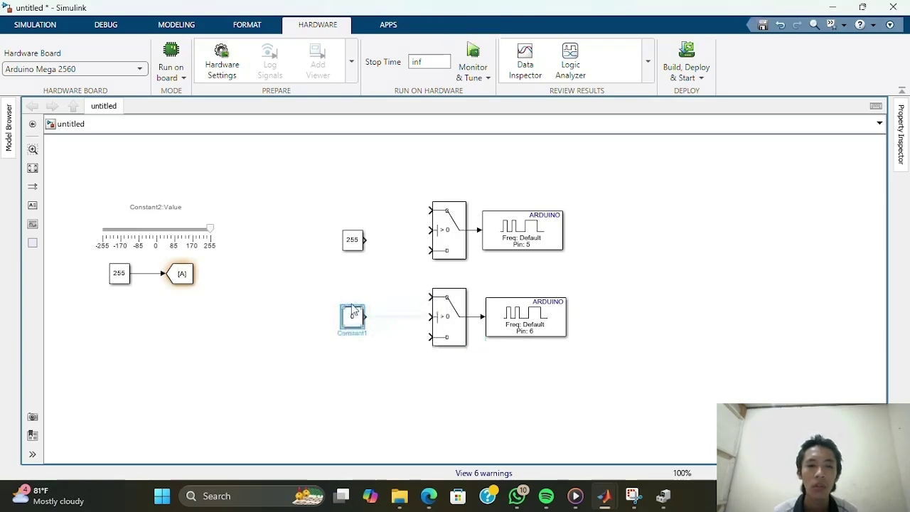
key(Delete)
double_click(358, 332)
text(gain)
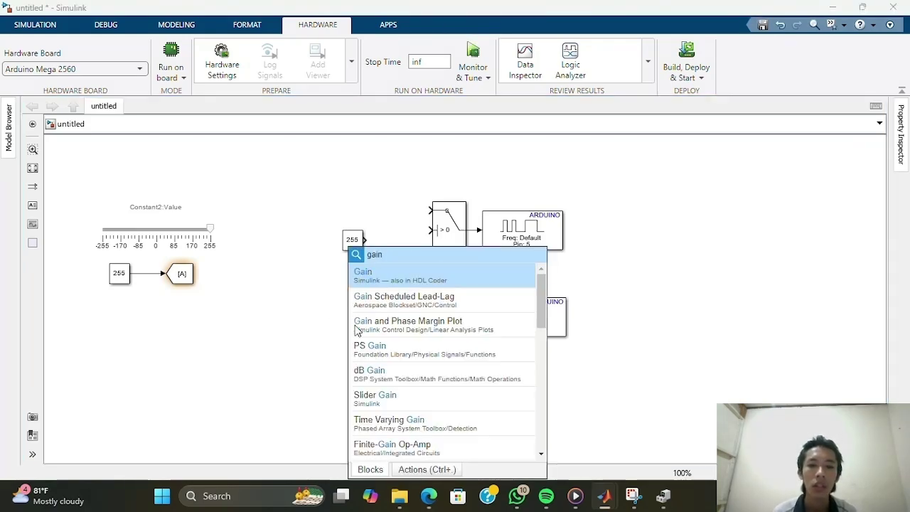
key(Return)
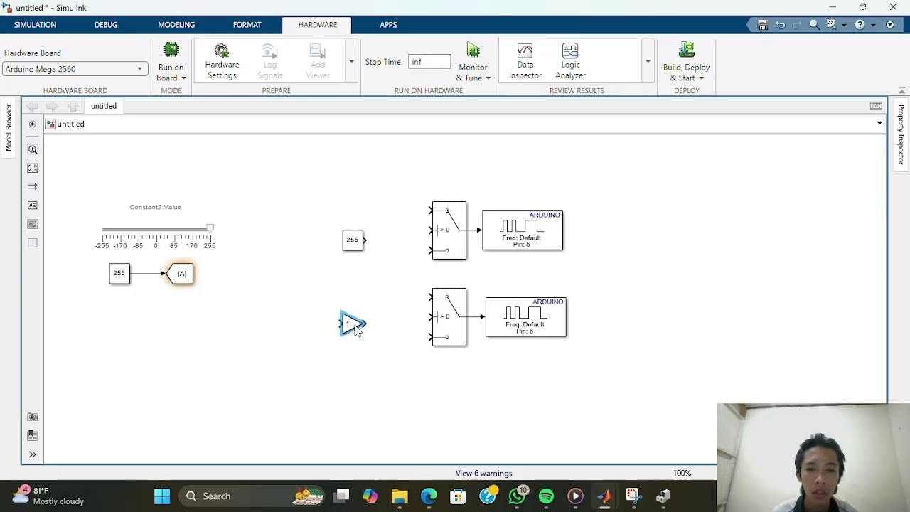
drag(356, 329, 368, 341)
Align the 255 Constant with the pin 5 Switch's third input and insert a Data Type Conversion block level with its first input.
drag(359, 244, 364, 253)
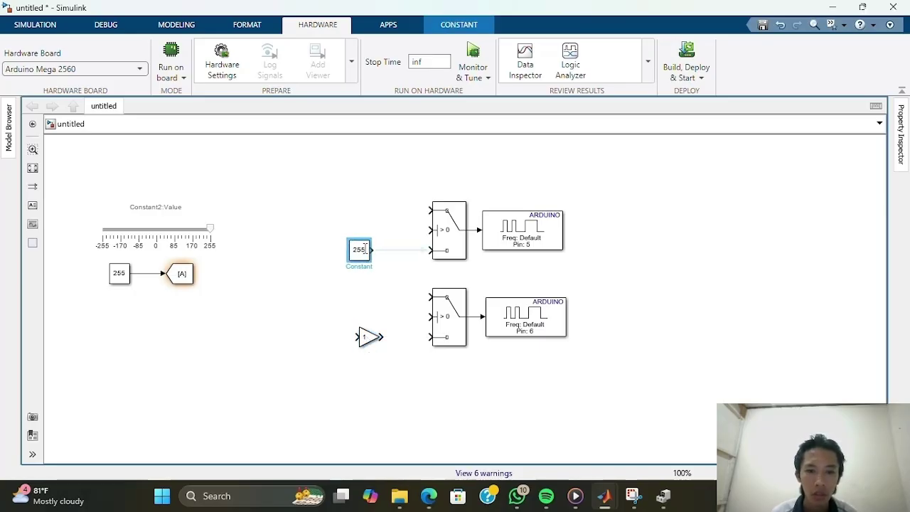
click(317, 195)
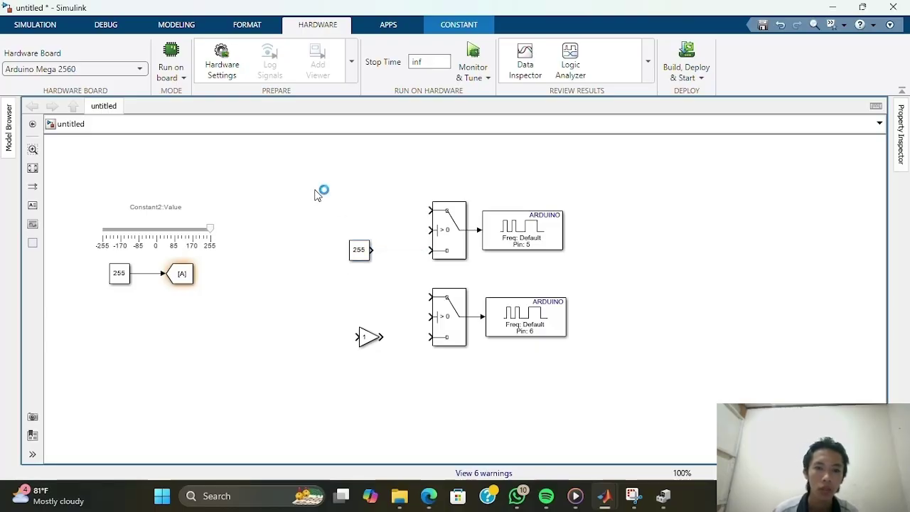
double_click(320, 191)
text(data)
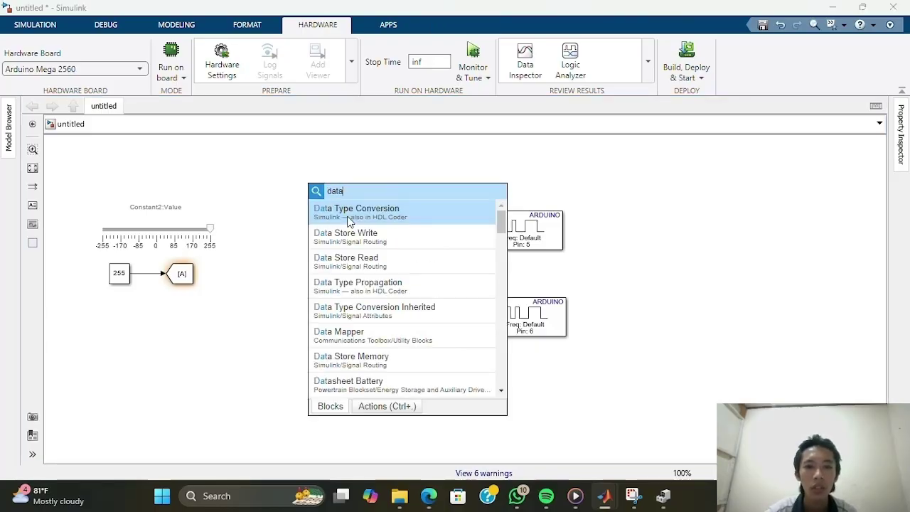
click(348, 222)
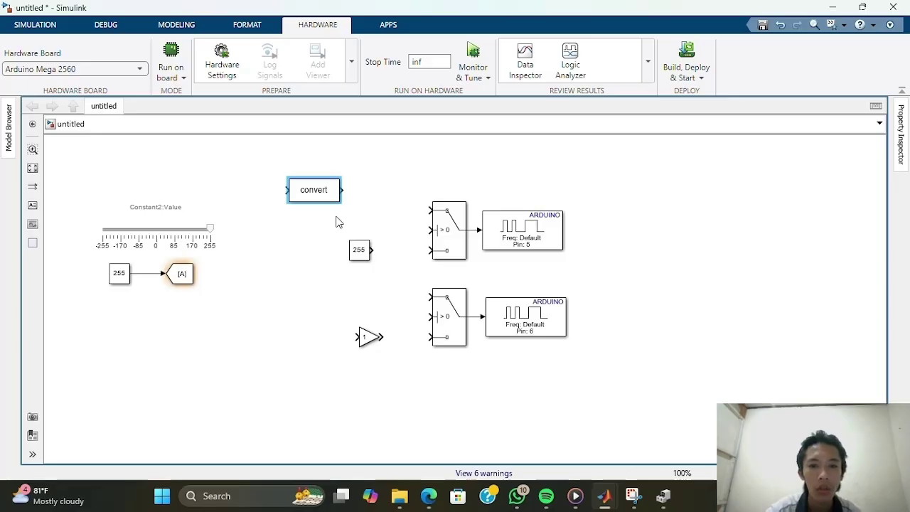
drag(325, 187, 326, 207)
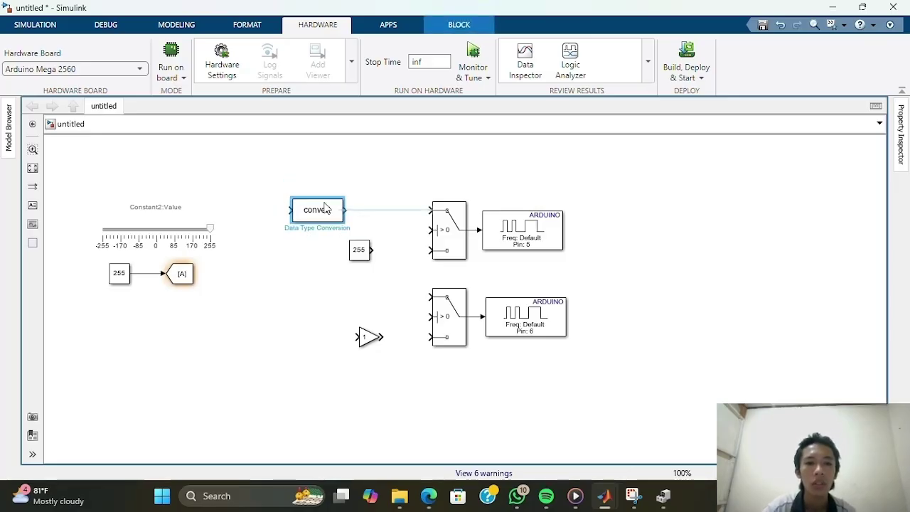
Shift the conversion, Constant, Gain, Switch and PWM blocks together away from the slider group to free up space.
drag(277, 184, 628, 392)
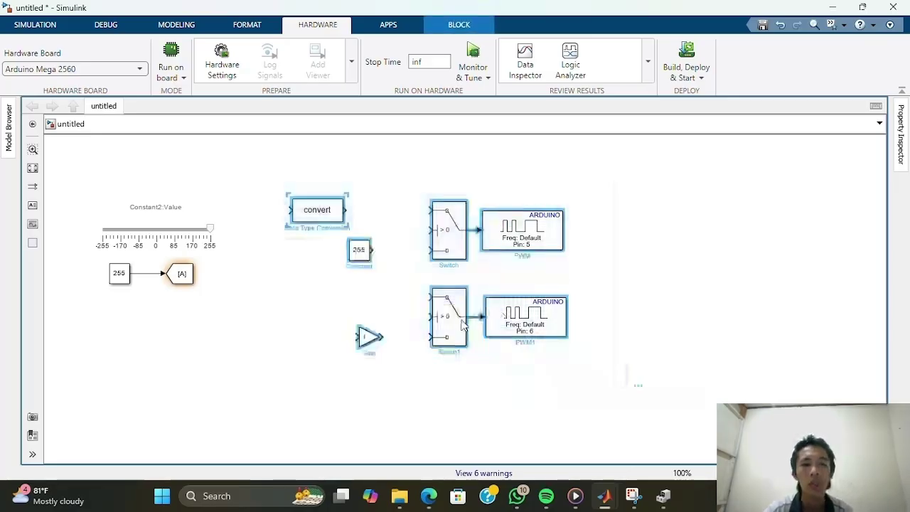
drag(455, 324, 568, 326)
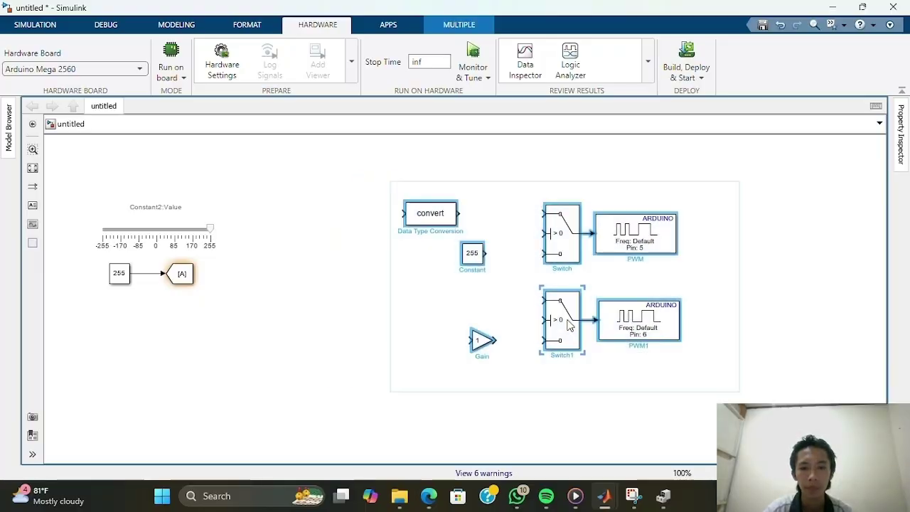
click(519, 298)
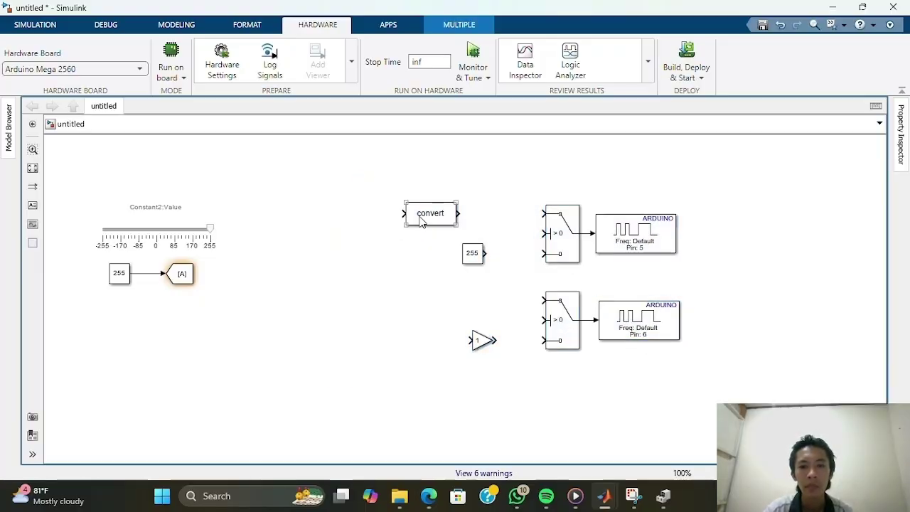
Set the Data Type Conversion block's output data type to int16.
double_click(439, 218)
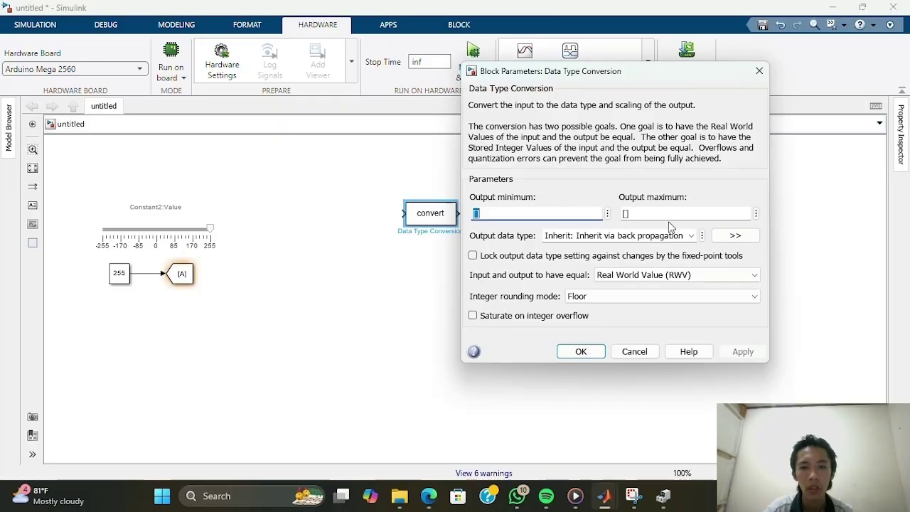
click(691, 235)
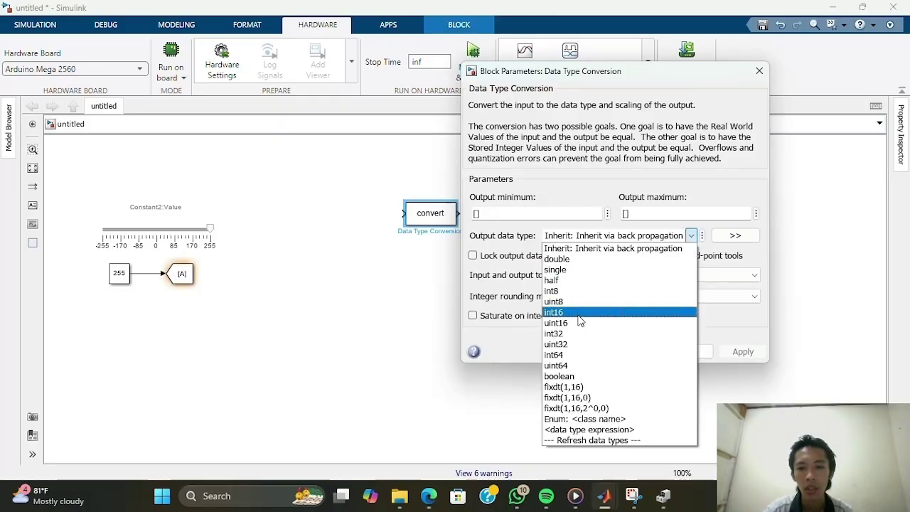
click(561, 312)
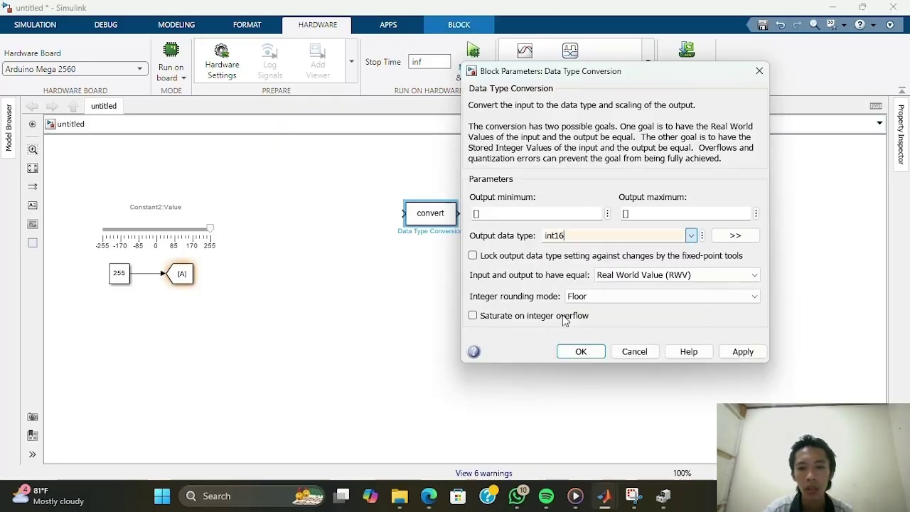
click(593, 351)
click(382, 301)
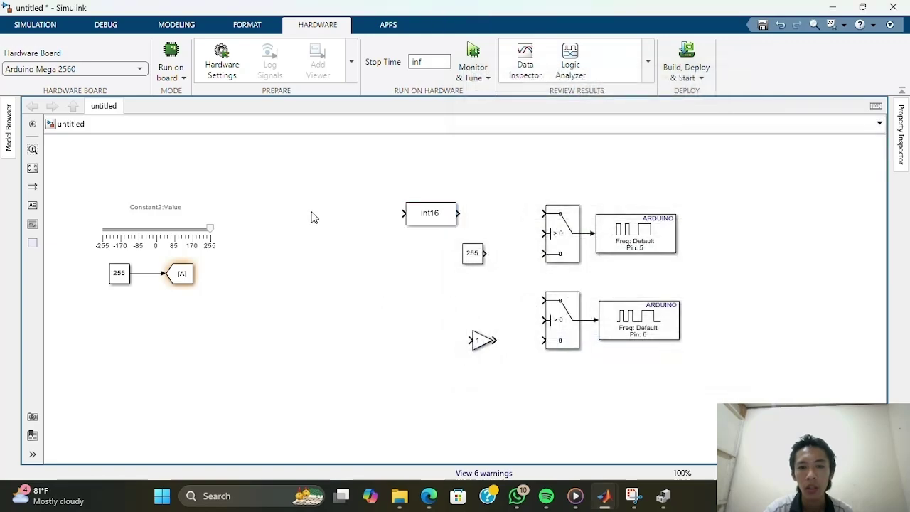
Create a From block linked to the Goto block and place it ahead of the int16 conversion block.
click(186, 275)
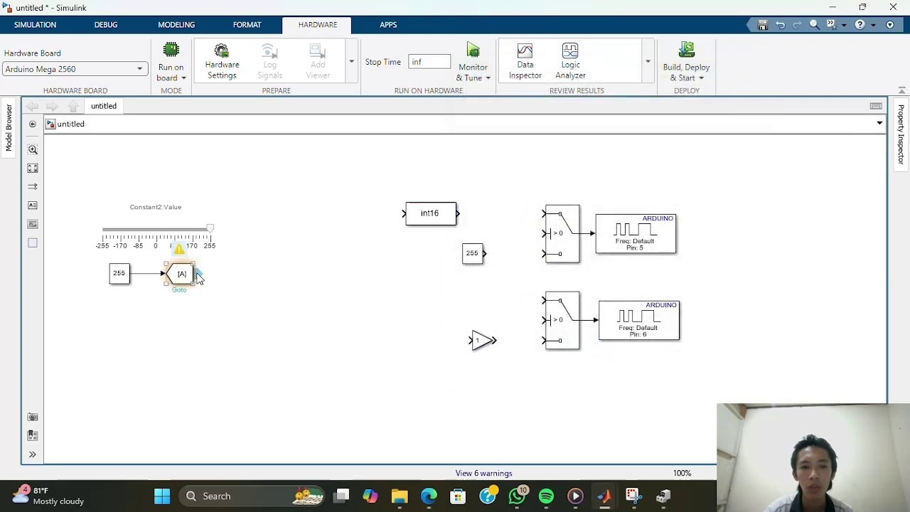
click(199, 279)
drag(277, 263, 336, 215)
Rename the Goto block's tag to PWM.
click(183, 275)
double_click(184, 276)
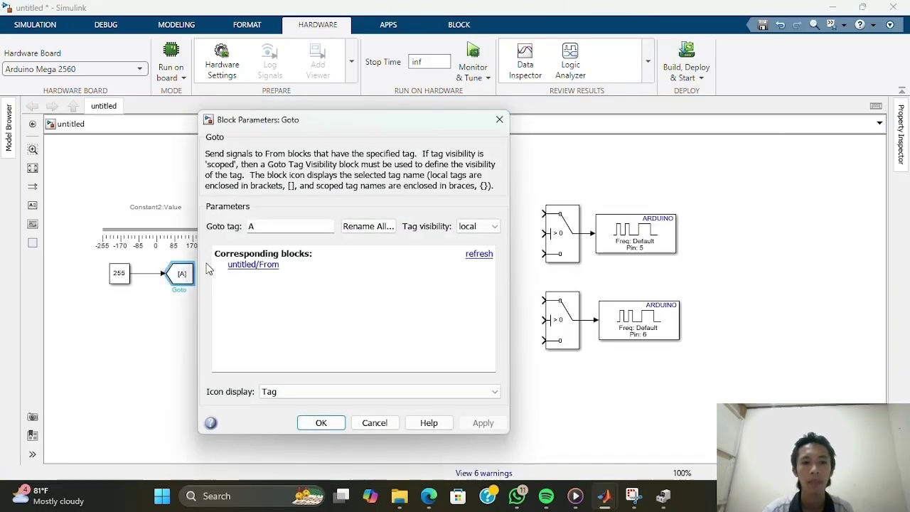
double_click(296, 225)
text(P)
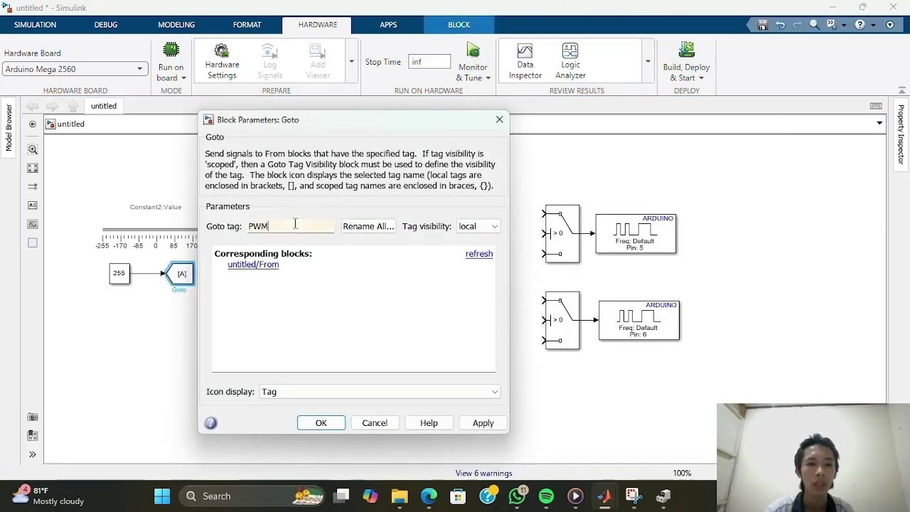
text(WM)
double_click(296, 225)
key(Return)
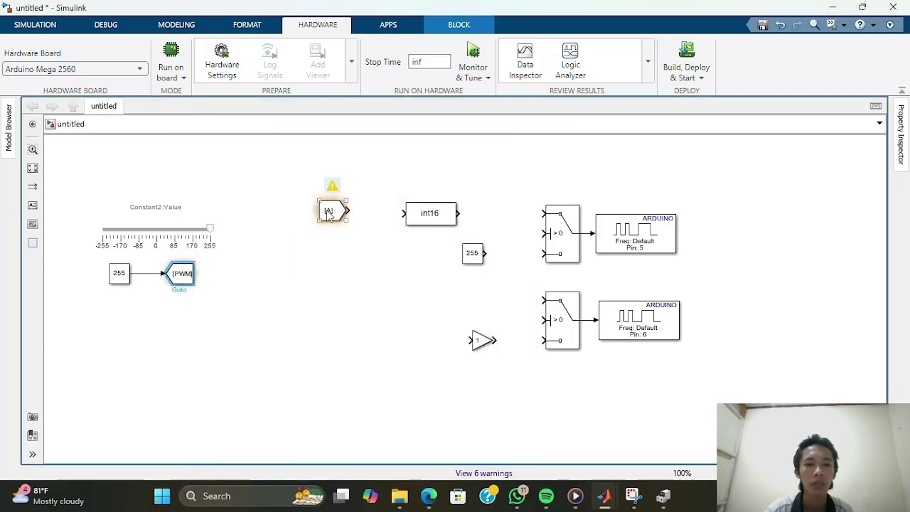
Set the From block's tag to PWM and connect the int16 conversion block to the pin 5 Switch's first input.
click(328, 210)
mouse_move(328, 210)
mouse_down()
mouse_move(187, 274)
mouse_move(237, 274)
mouse_move(340, 215)
mouse_move(330, 214)
mouse_up()
drag(436, 217, 418, 220)
click(470, 213)
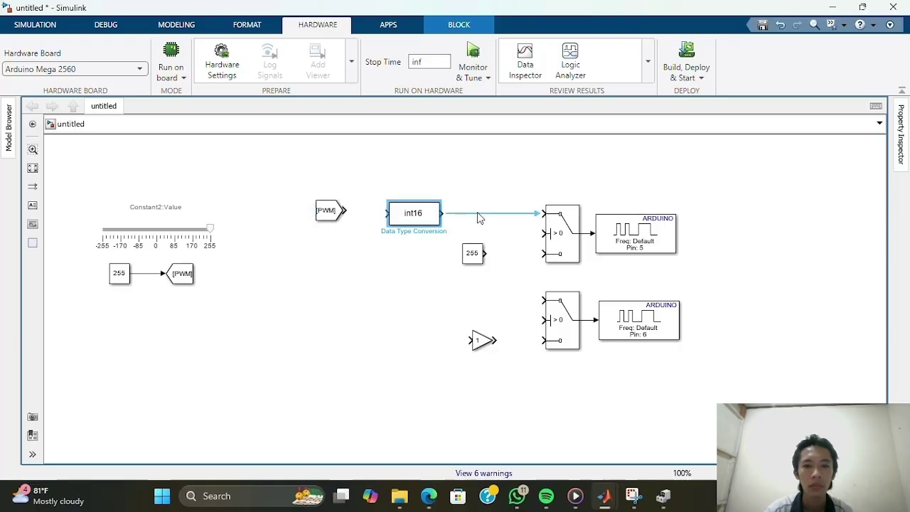
Connect the PWM From block's output to the int16 conversion block's input.
drag(423, 217, 413, 217)
click(321, 220)
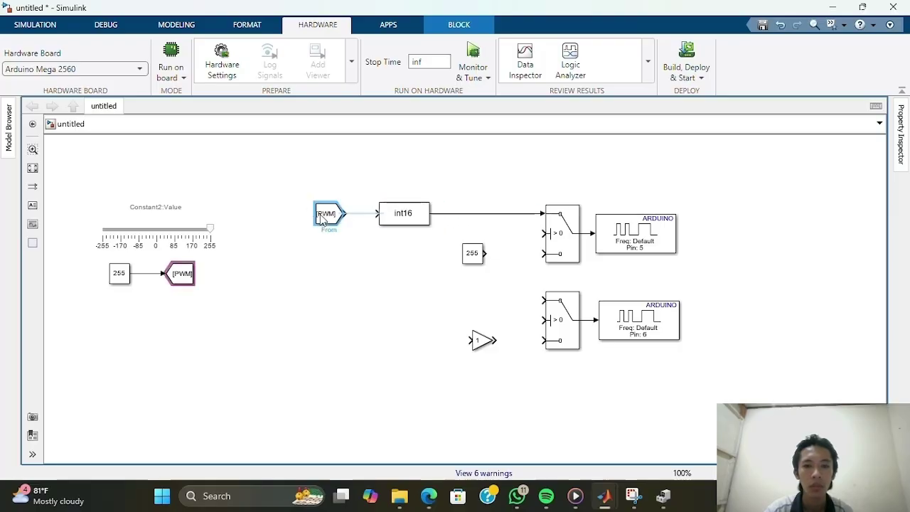
drag(322, 220, 317, 219)
Connect the Gain block to the pin 6 Switch's third input and the 255 Constant to the pin 5 Switch's third input.
click(483, 342)
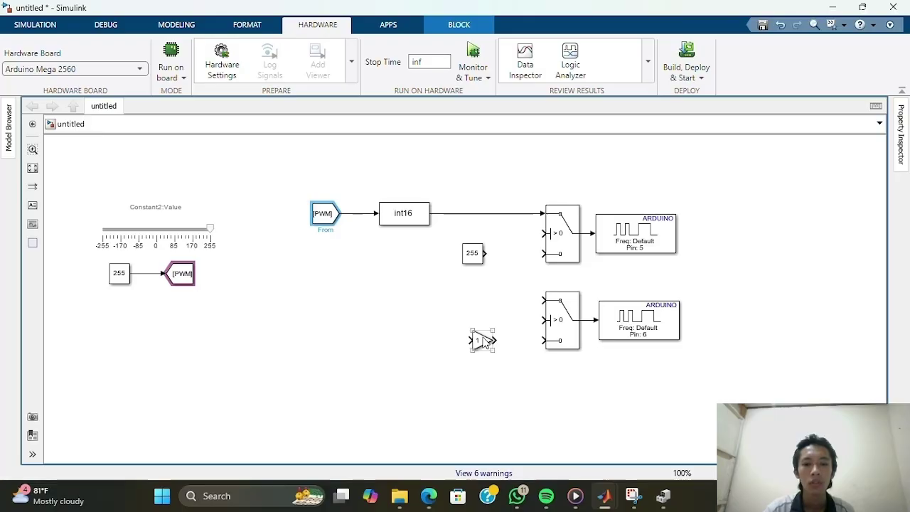
drag(483, 342, 482, 339)
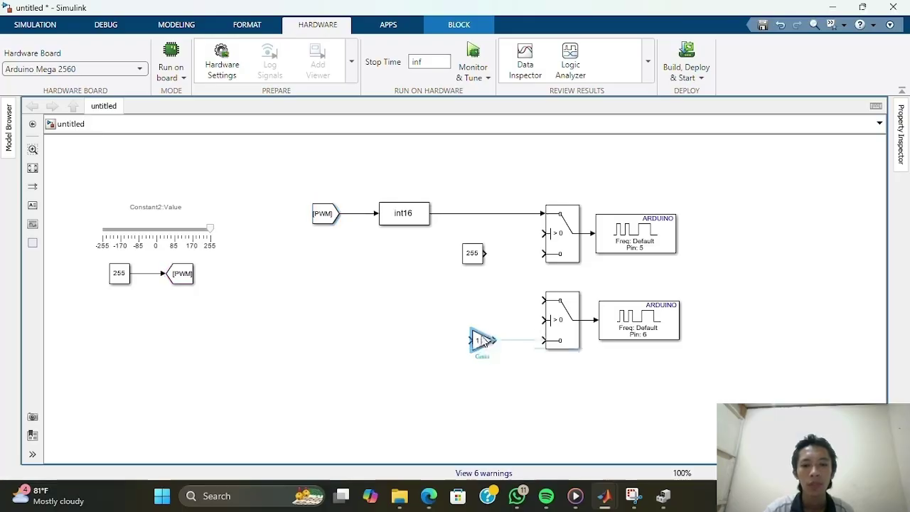
click(528, 340)
drag(481, 263, 440, 263)
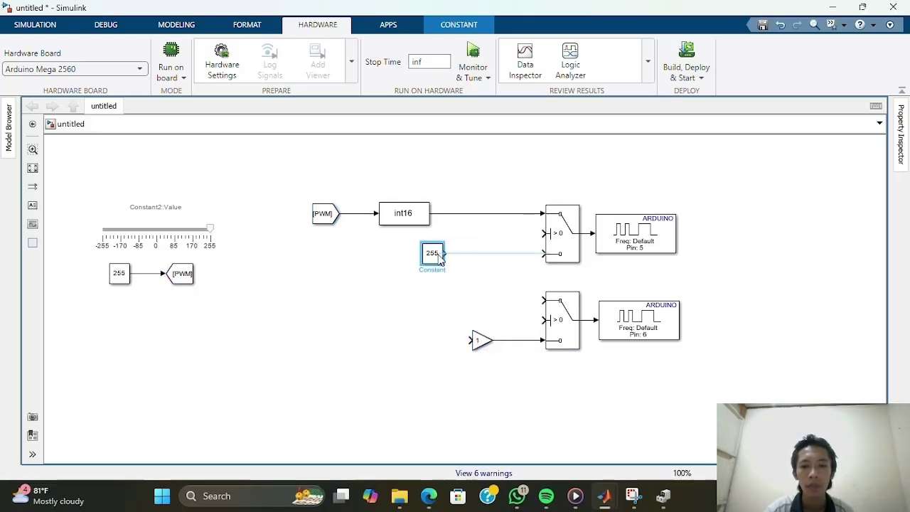
click(485, 258)
Branch the int16 signal to the Gain block and both Switches' control inputs, and the 255 Constant to the pin 6 Switch's first input.
click(477, 340)
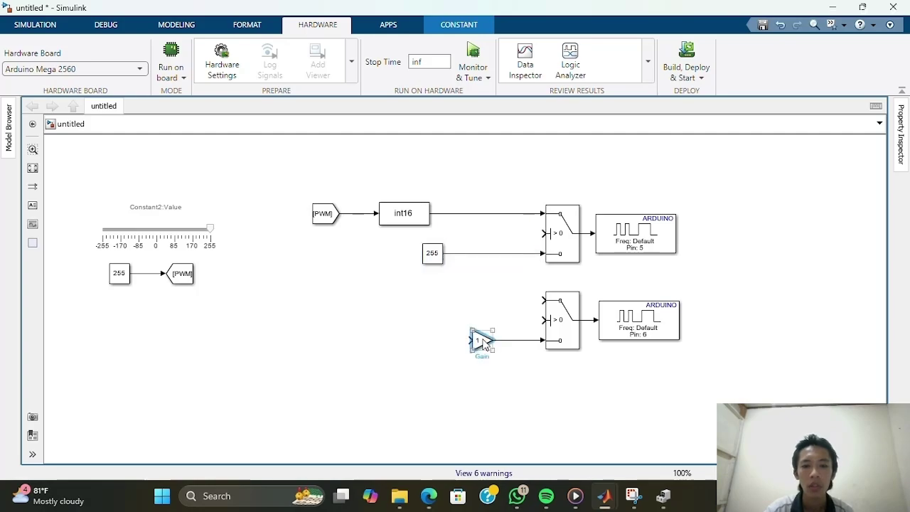
drag(477, 340, 460, 213)
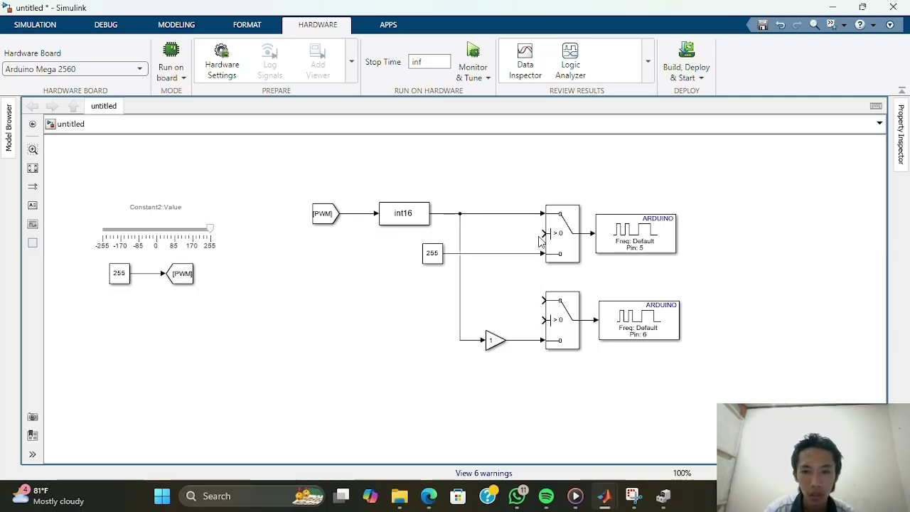
mouse_move(542, 234)
mouse_down()
mouse_move(512, 227)
mouse_move(512, 210)
mouse_move(526, 239)
mouse_move(525, 319)
mouse_move(543, 320)
mouse_up()
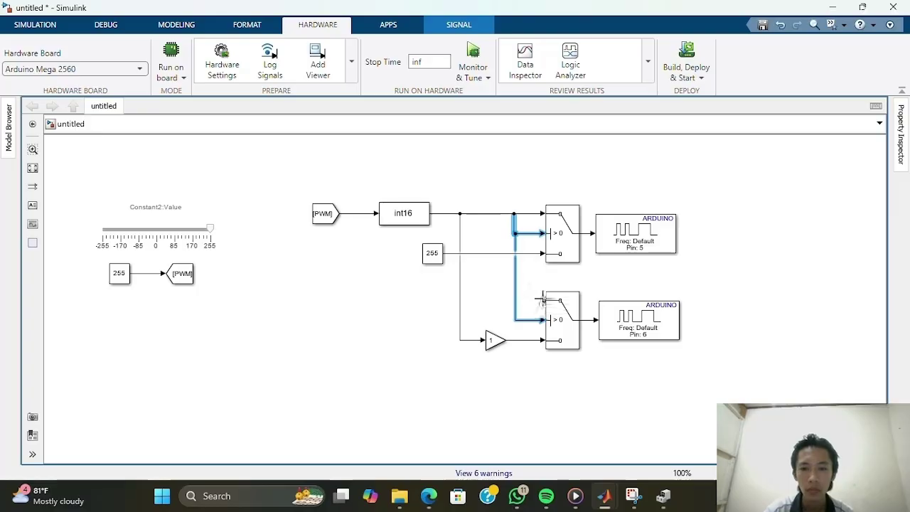
drag(541, 300, 488, 253)
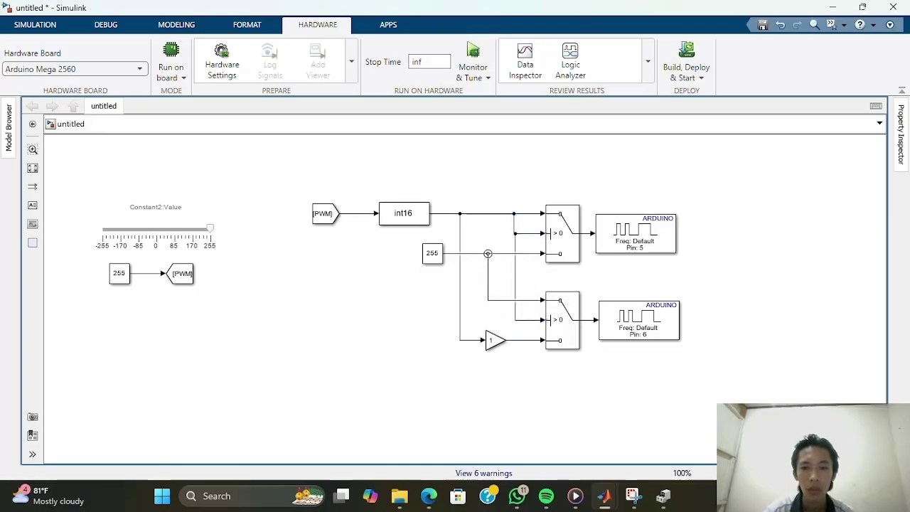
Set the pin 5 Switch's criteria for passing first input to u2 >= Threshold.
double_click(568, 238)
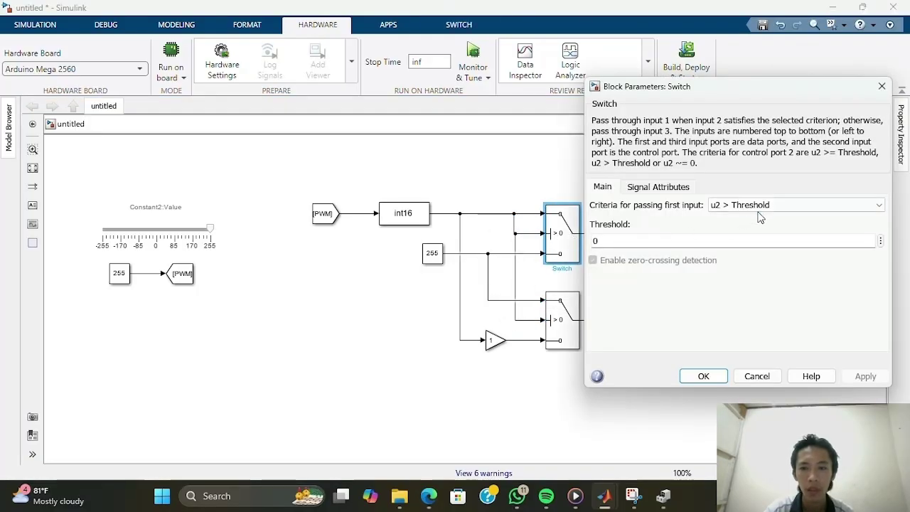
click(759, 206)
click(764, 219)
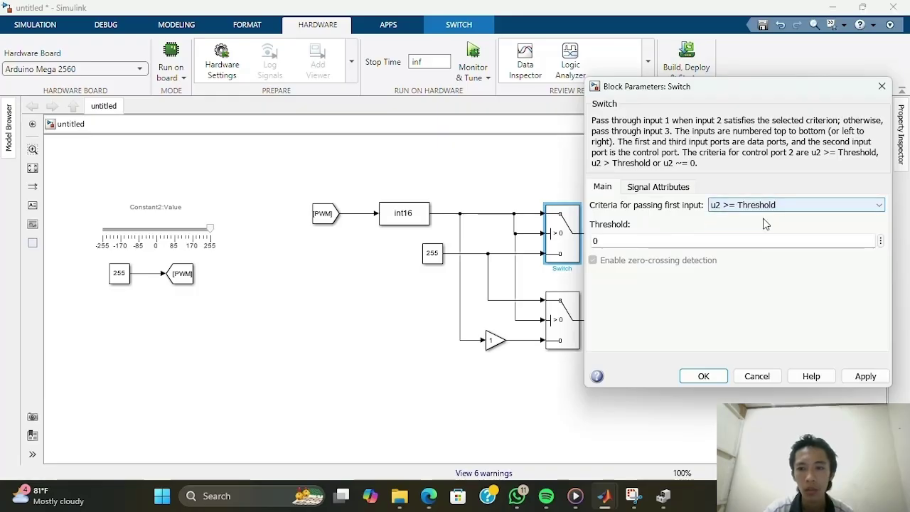
click(703, 376)
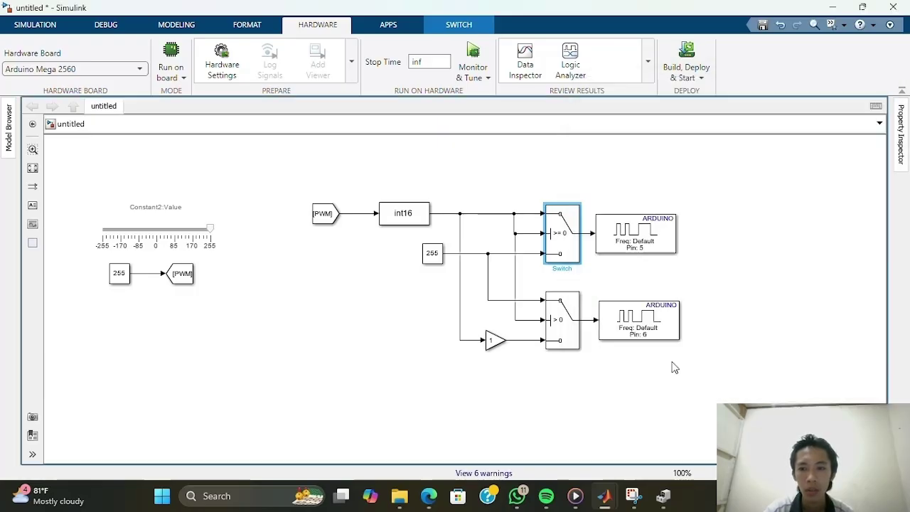
Set the pin 6 Switch's criteria for passing first input to u2 >= Threshold.
click(567, 325)
double_click(567, 324)
click(756, 292)
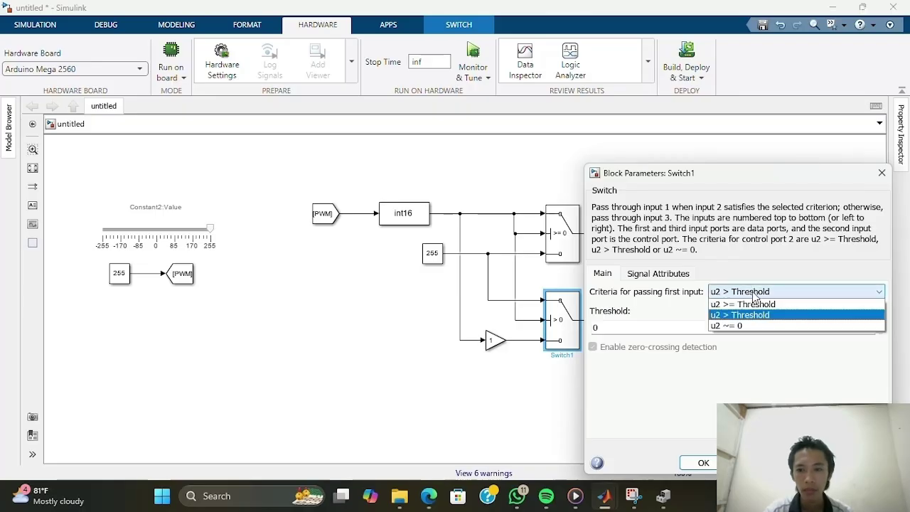
click(758, 302)
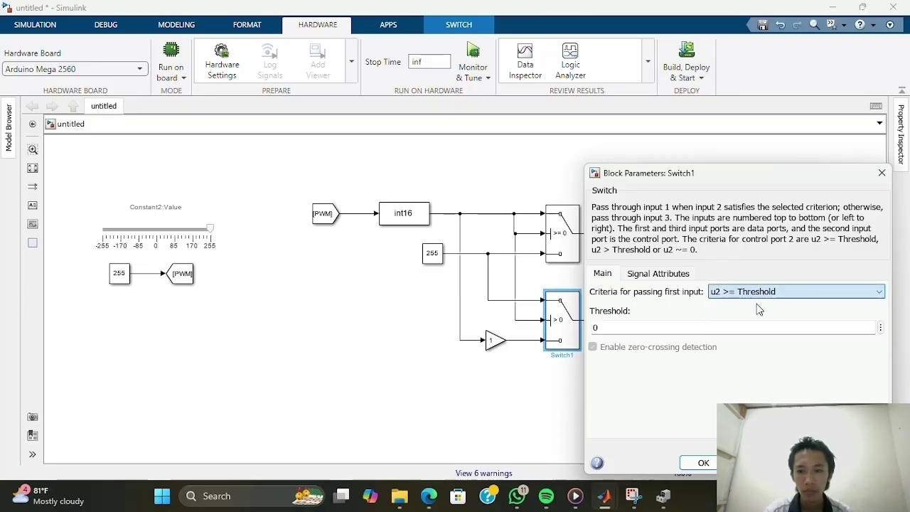
click(703, 463)
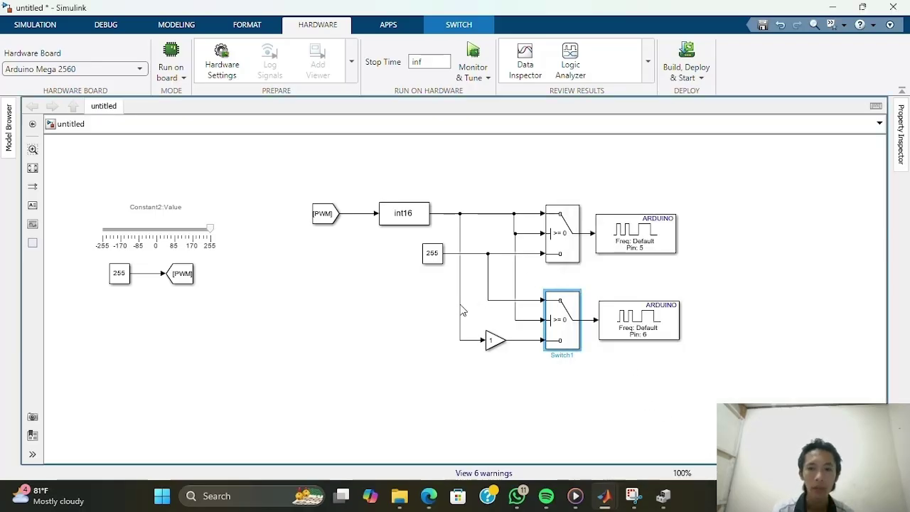
Set the value of the Constant block feeding both Switches to 0.
double_click(431, 253)
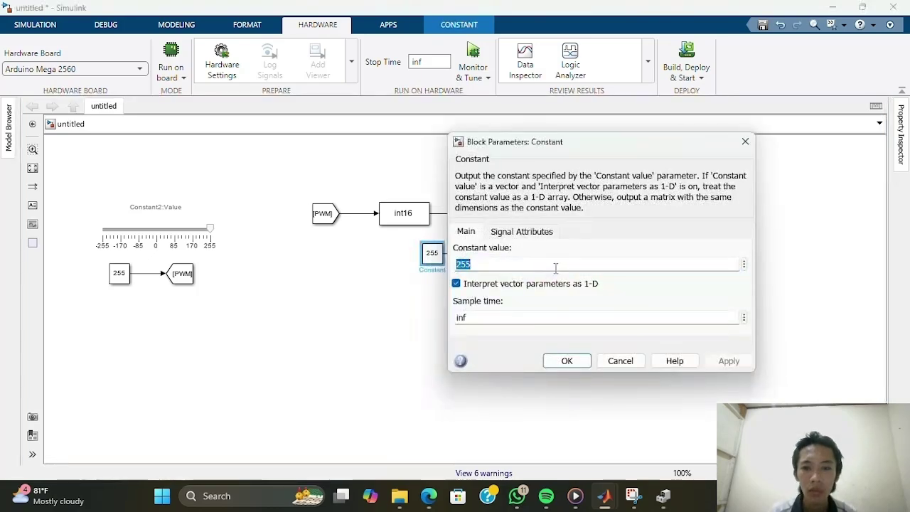
text(0)
key(Return)
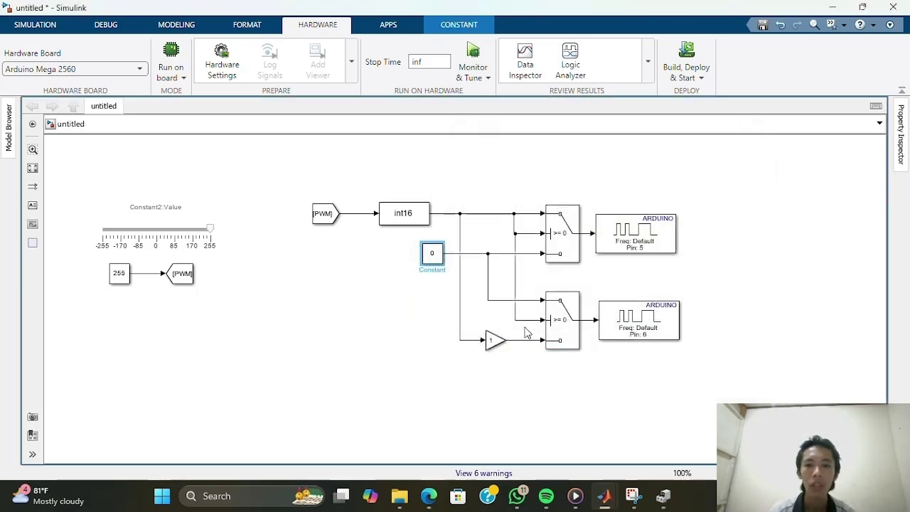
Set the Gain block's gain to -1.
double_click(495, 340)
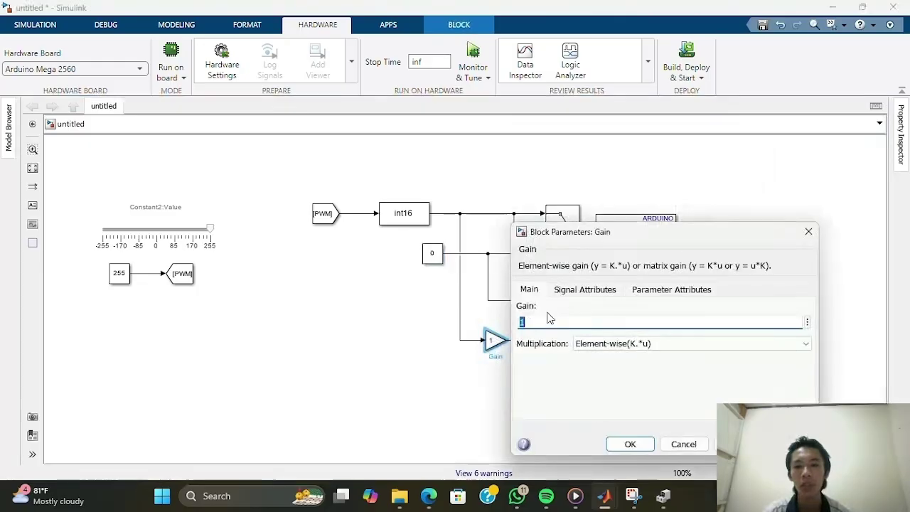
text(-1)
key(Return)
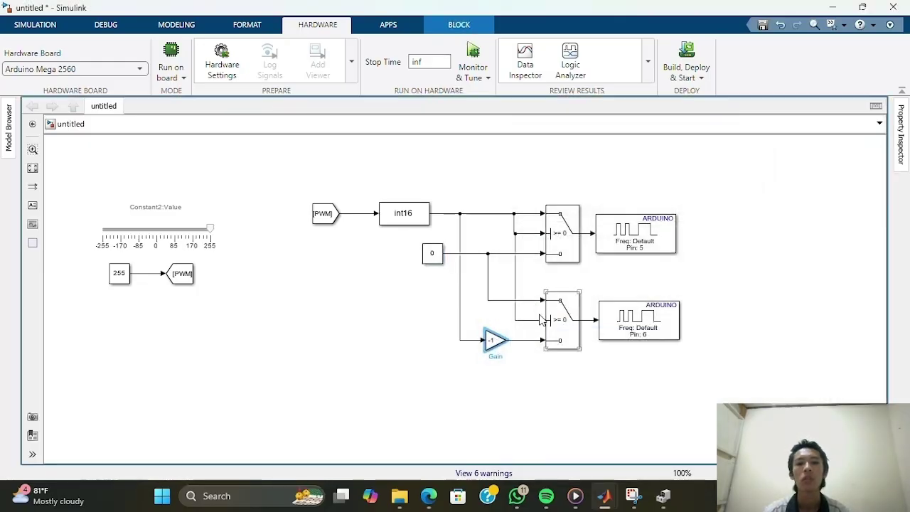
click(399, 344)
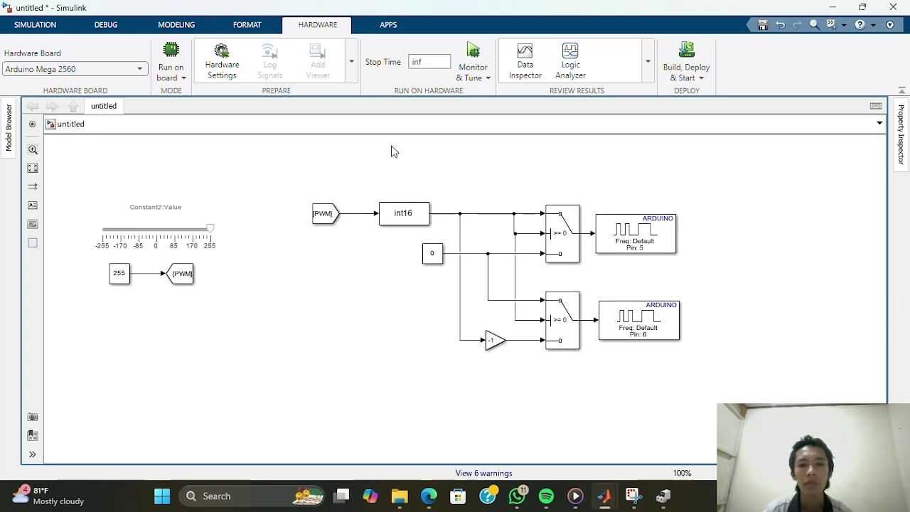
Run the model on the Arduino with Monitor & Tune and move the PWM slider to about 0.
click(473, 54)
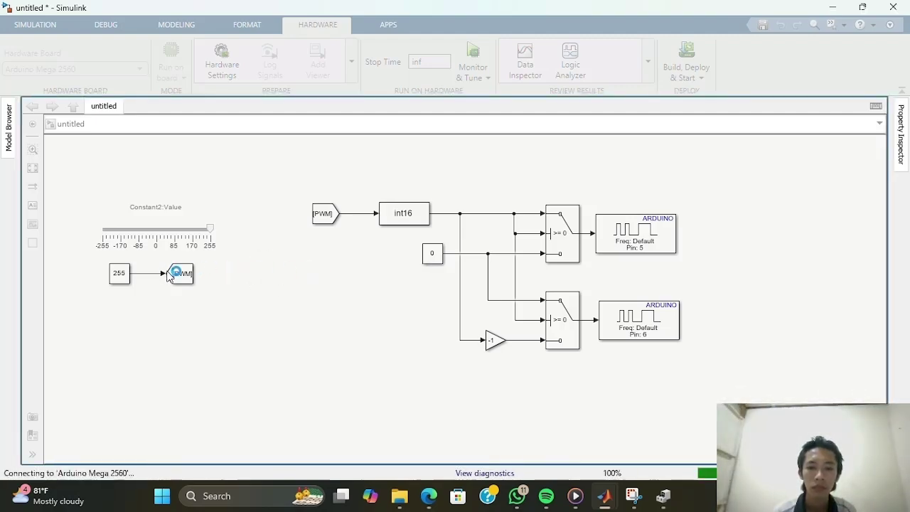
drag(175, 229, 165, 231)
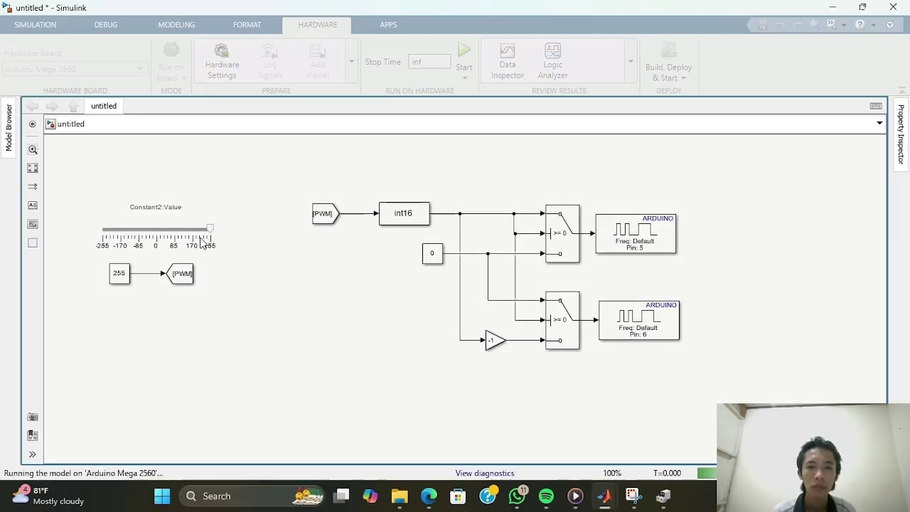
drag(208, 229, 158, 235)
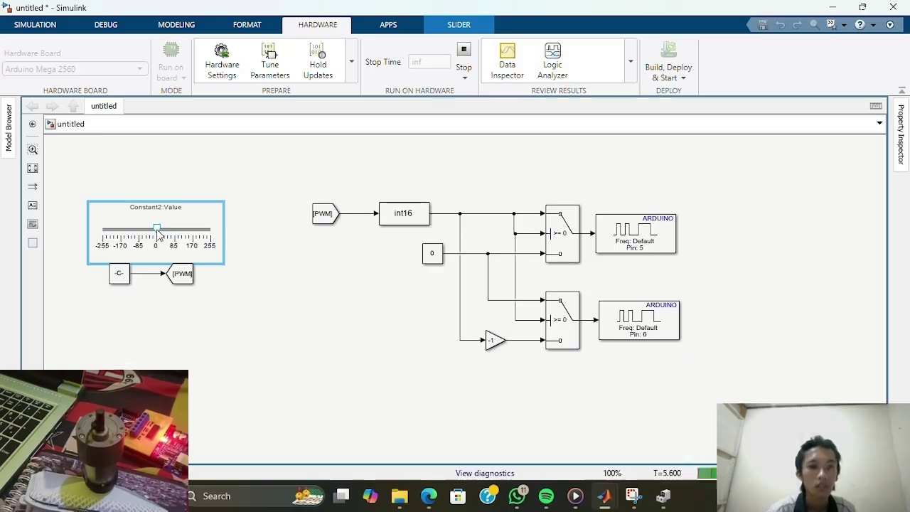
Test the motor in both directions by moving the PWM slider to 255, to -255 and back to about 0.
drag(158, 235, 225, 233)
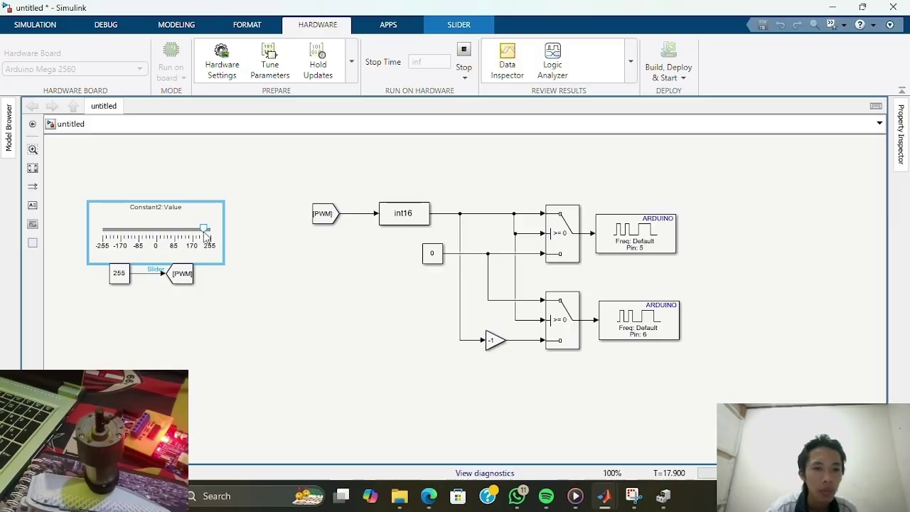
drag(212, 226, 104, 236)
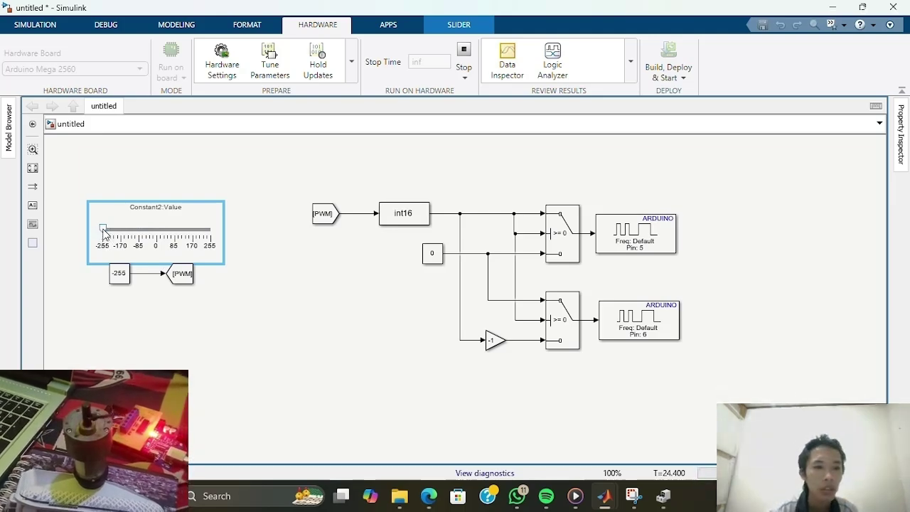
key(super)
click(142, 281)
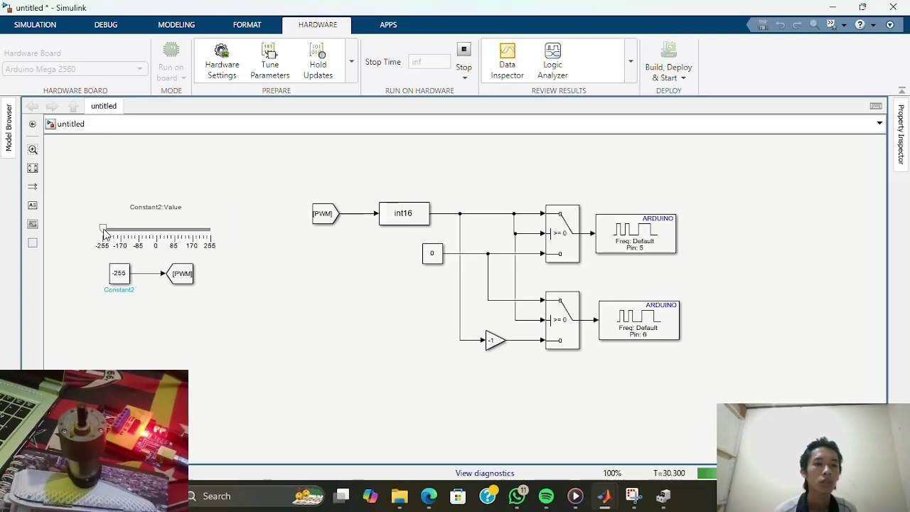
drag(105, 233, 160, 249)
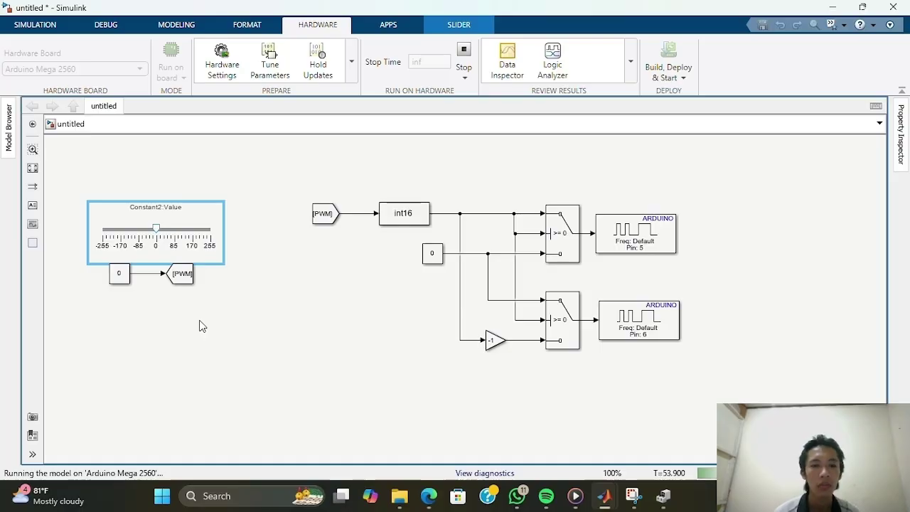
mouse_move(866, 210)
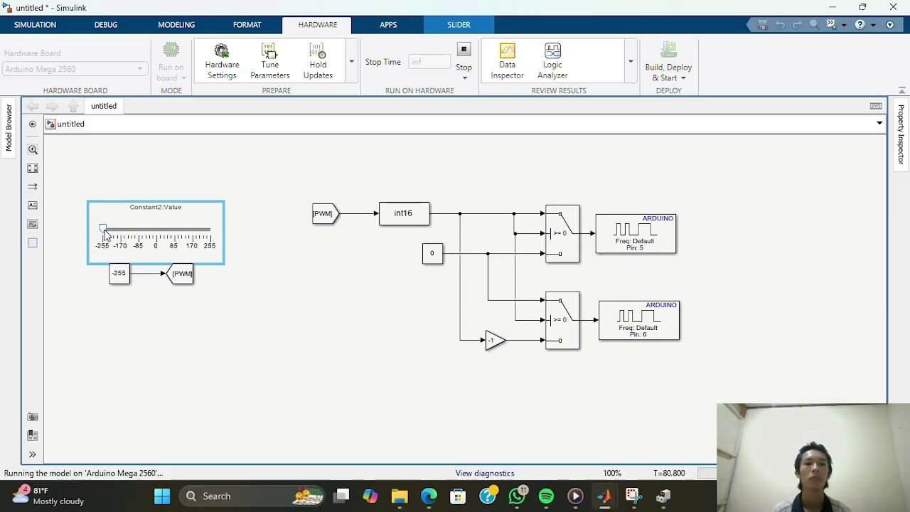
drag(104, 233, 156, 232)
click(223, 332)
scroll(294, 337, down, 2)
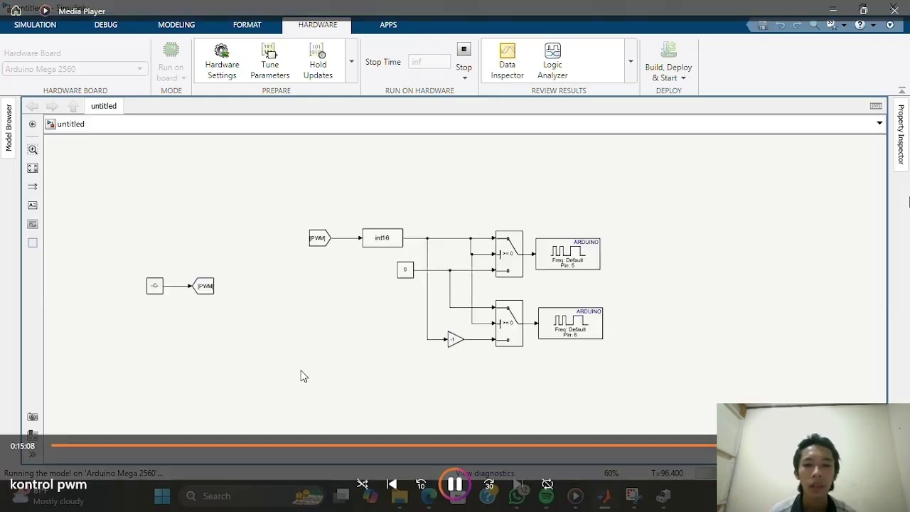
scroll(303, 373, down, 2)
drag(306, 349, 315, 343)
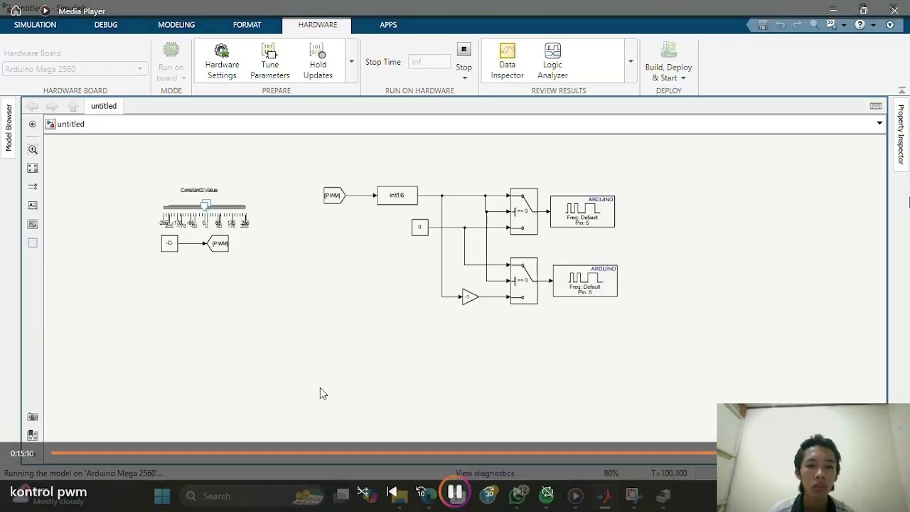
scroll(320, 388, up, 3)
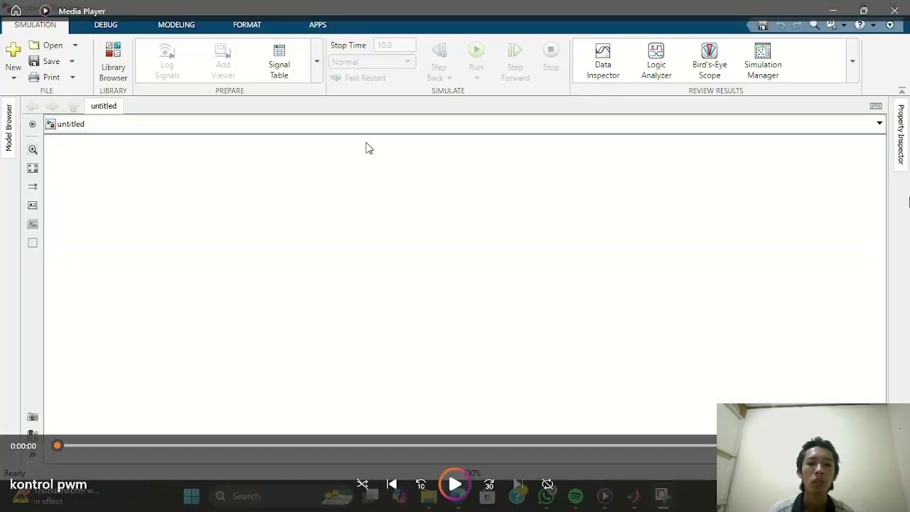
Close the kontrol pwm video and open the reading encoder video from the Screen Recordings folder.
click(894, 10)
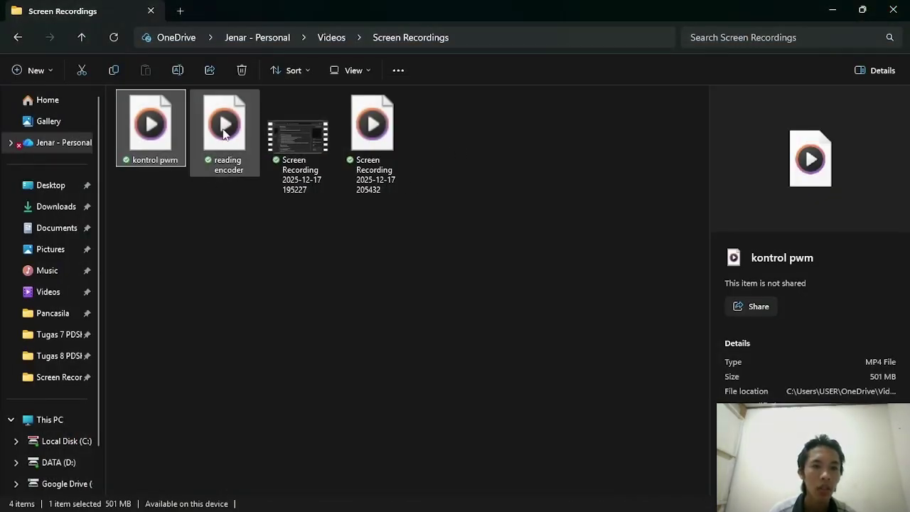
double_click(225, 134)
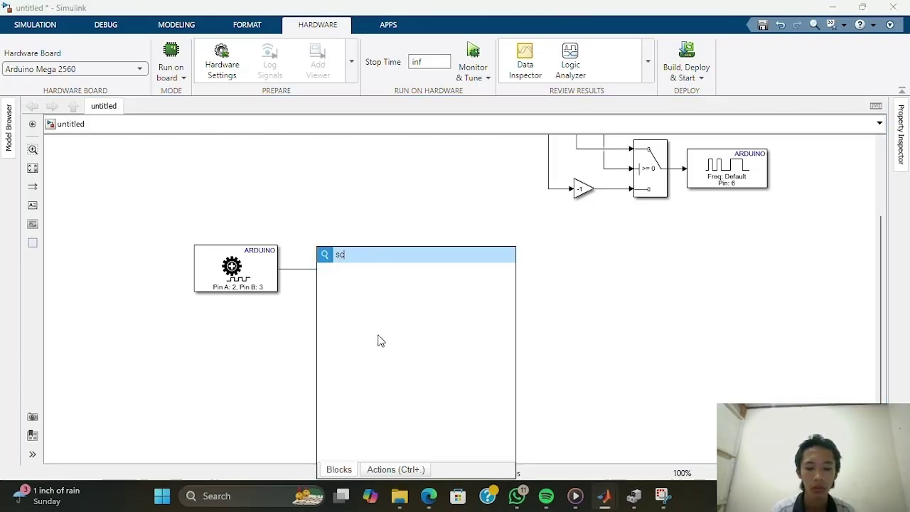
Insert a Scope block and connect it to a branch of the encoder block's output line.
key(Return)
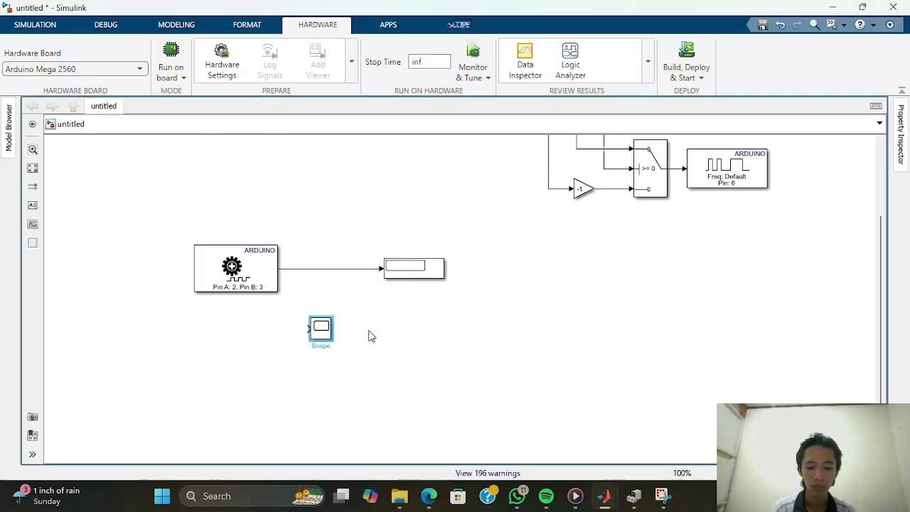
drag(327, 331, 336, 266)
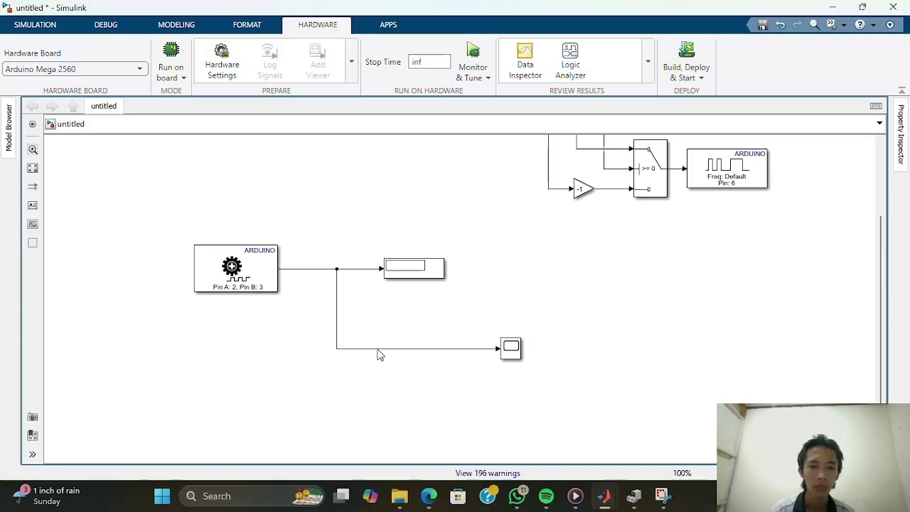
Insert a Delay block on a branch of the encoder output and connect it to a Goto block tagged encPrev.
double_click(288, 364)
text(delay)
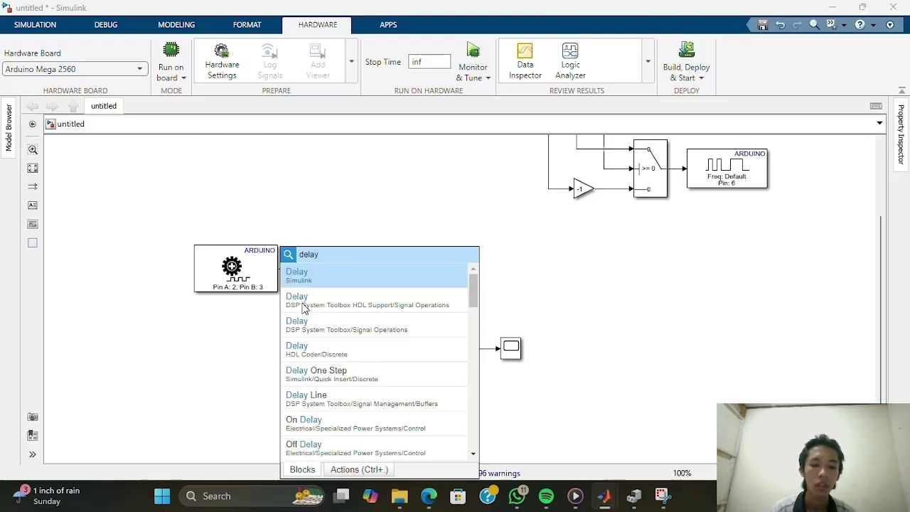
click(304, 307)
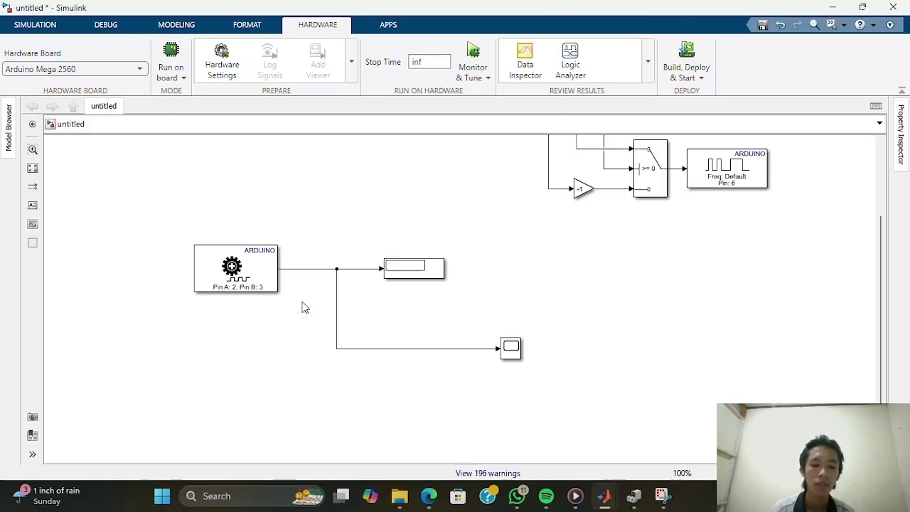
mouse_move(288, 362)
mouse_down()
mouse_move(302, 345)
mouse_move(315, 382)
mouse_move(338, 387)
mouse_move(294, 269)
mouse_up()
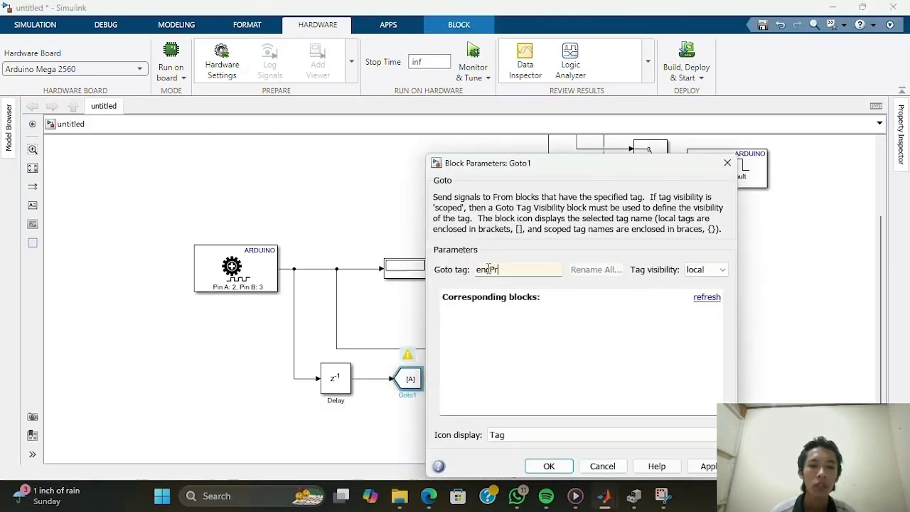
mouse_move(909, 217)
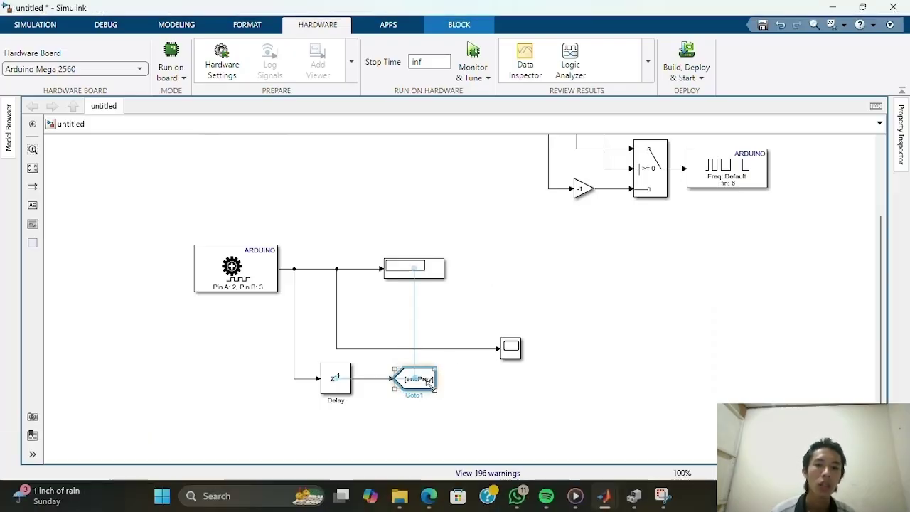
click(450, 399)
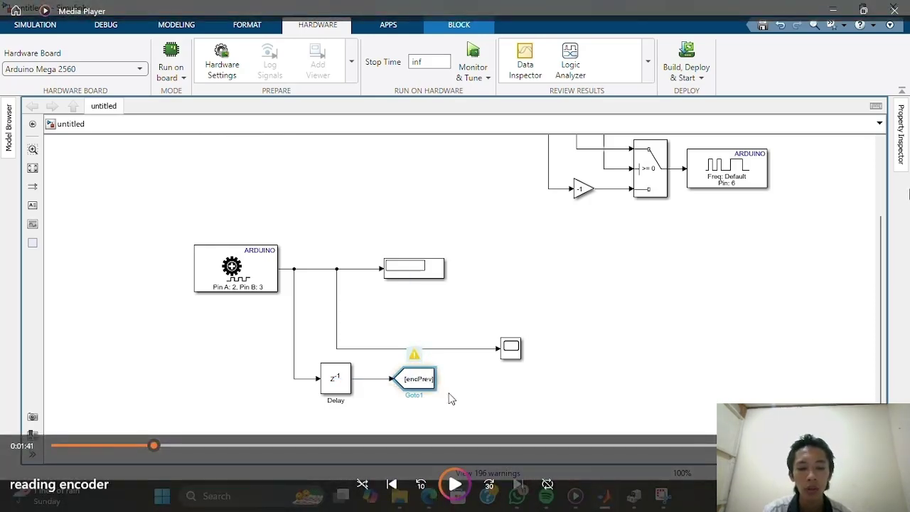
click(450, 399)
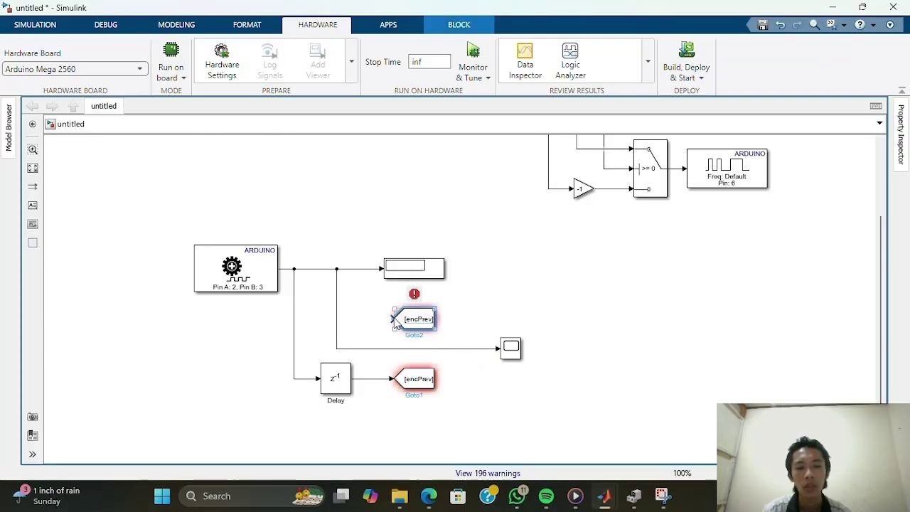
Connect the second Goto block to the encoder's branch line and set its tag to enc.
drag(342, 317, 337, 319)
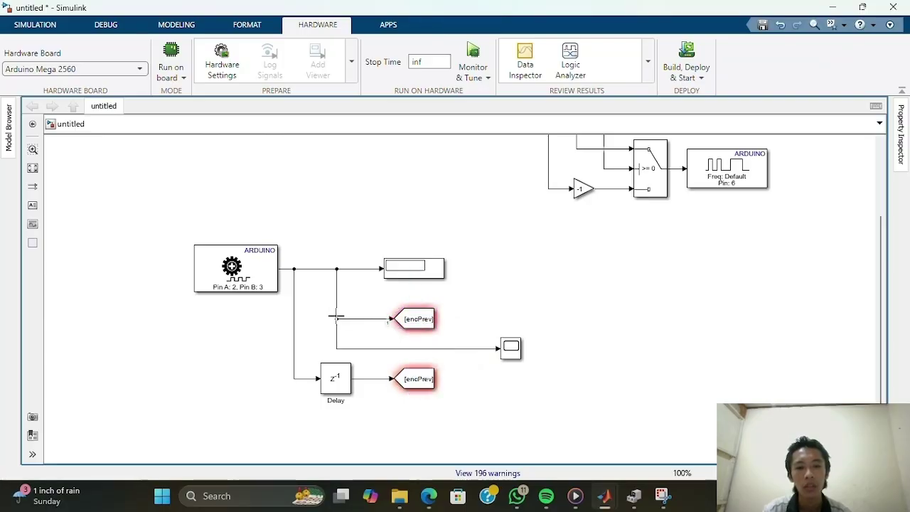
click(423, 324)
click(419, 320)
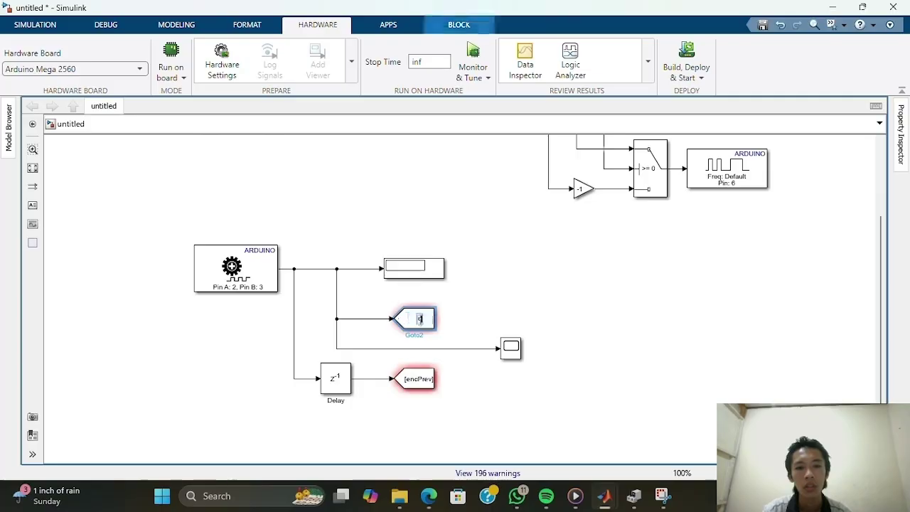
text(enc)
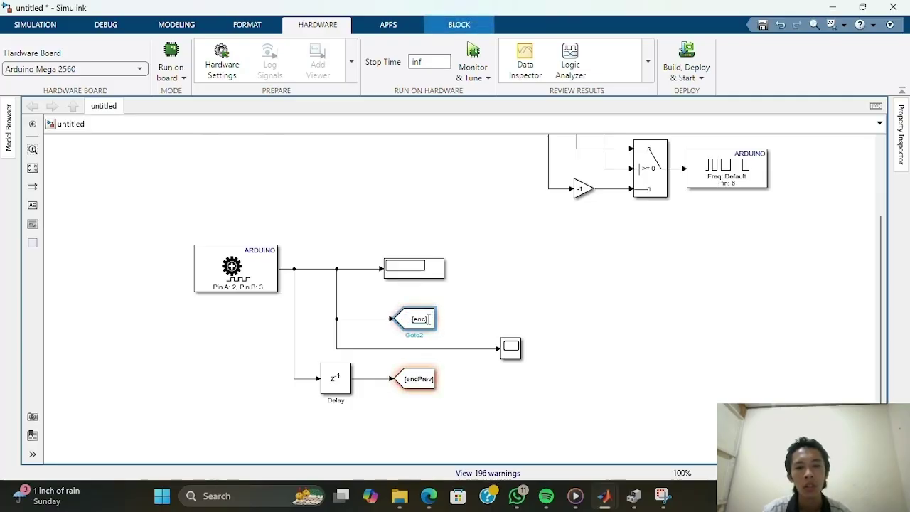
click(467, 320)
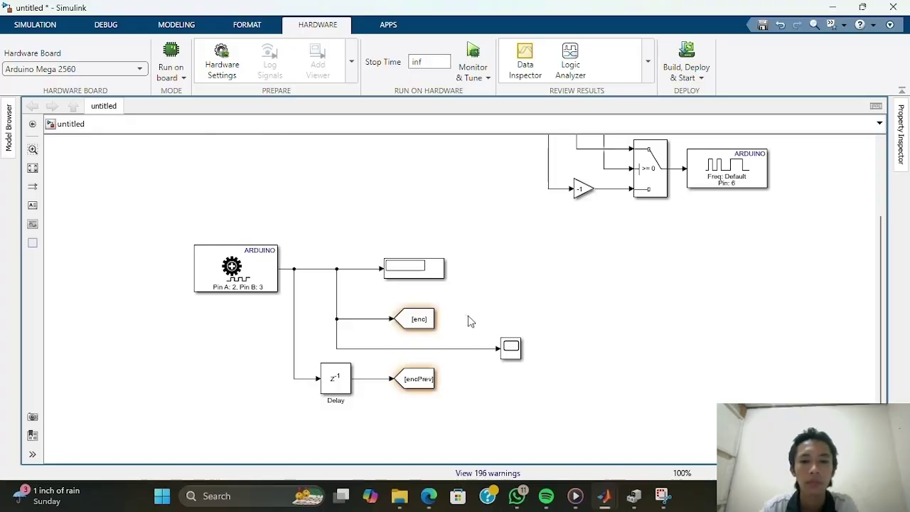
Create matching From blocks for the enc and encPrev Goto tags.
click(391, 367)
click(434, 324)
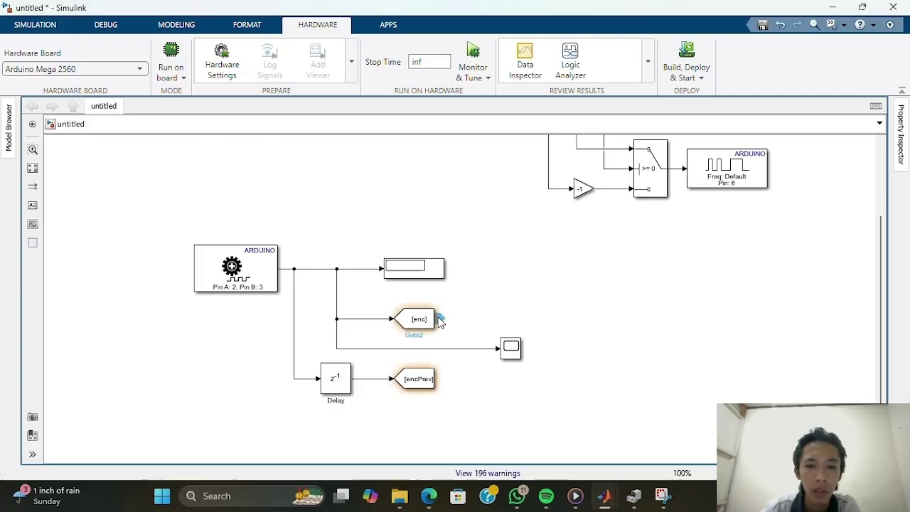
drag(436, 318, 463, 321)
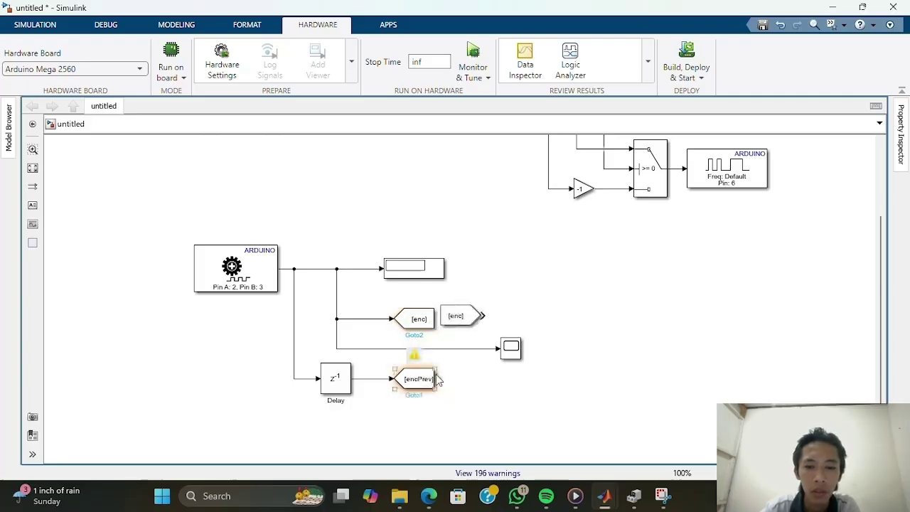
drag(435, 378, 461, 381)
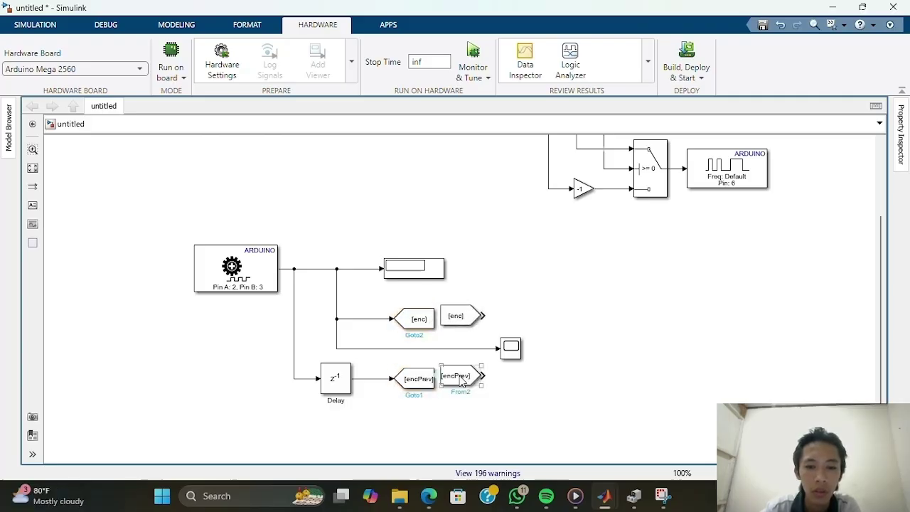
drag(469, 417, 492, 339)
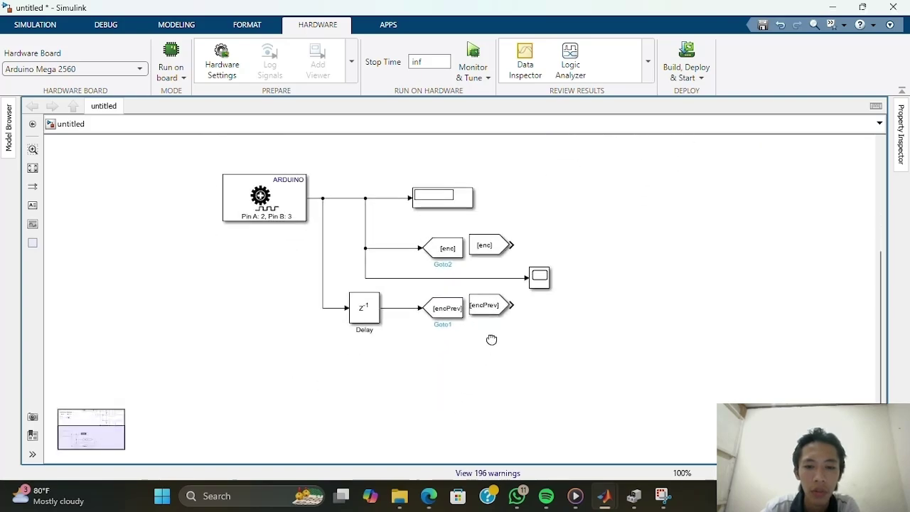
Move the enc and encPrev From blocks below the Delay block, with enc above encPrev.
click(495, 238)
drag(496, 238, 346, 361)
drag(487, 300, 338, 404)
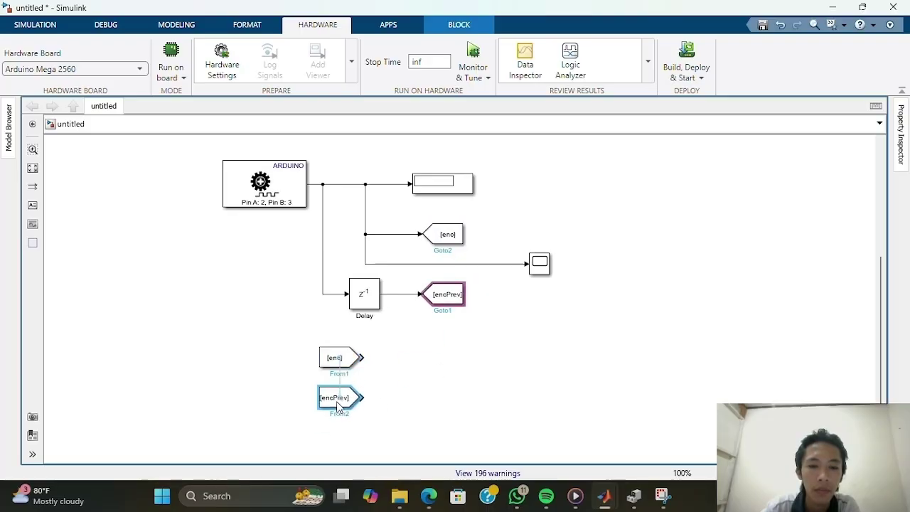
drag(314, 333, 310, 388)
click(404, 385)
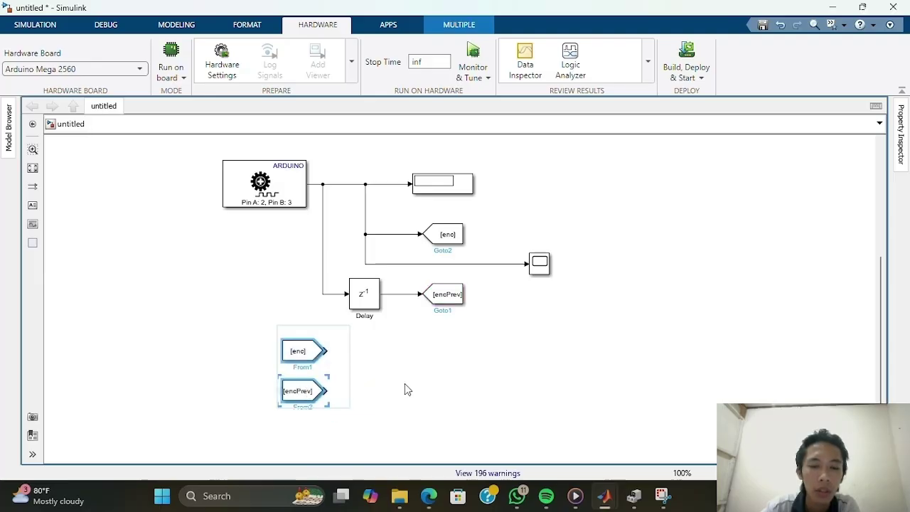
Insert a Simulink Sum block beside the enc and encPrev From blocks.
double_click(369, 370)
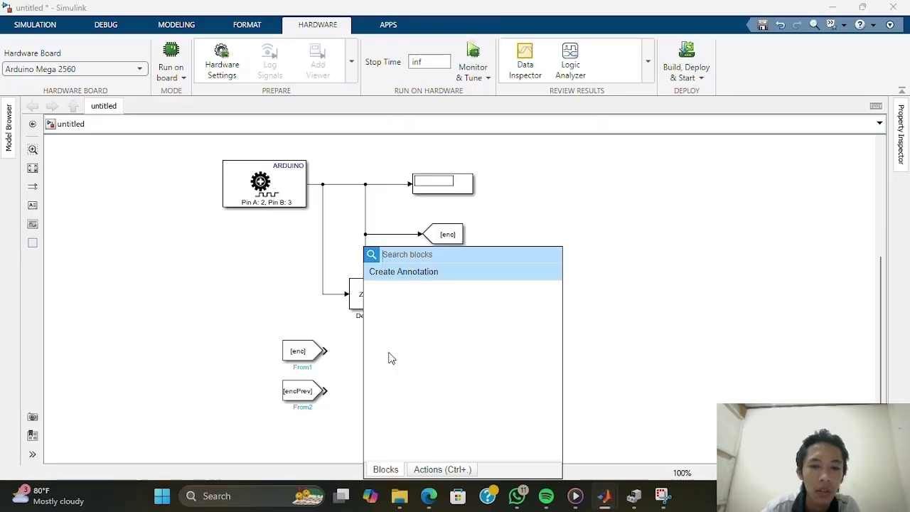
text(sum)
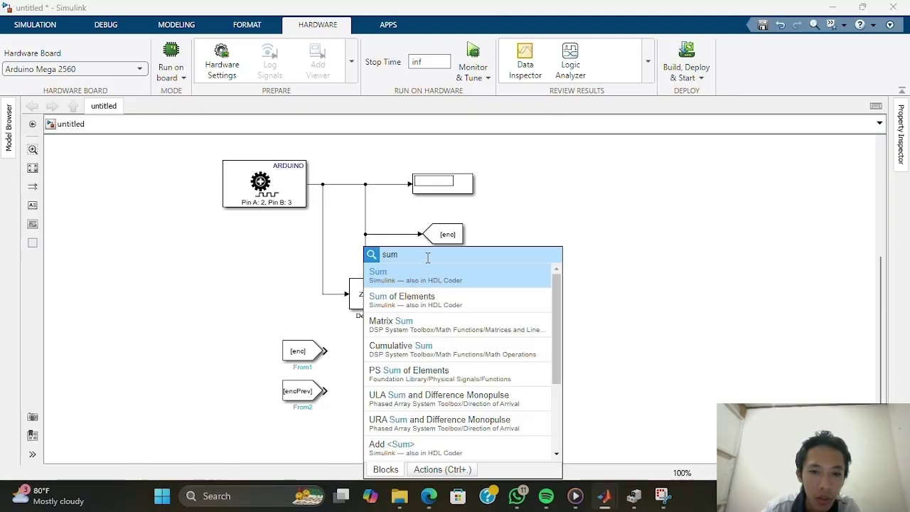
click(408, 279)
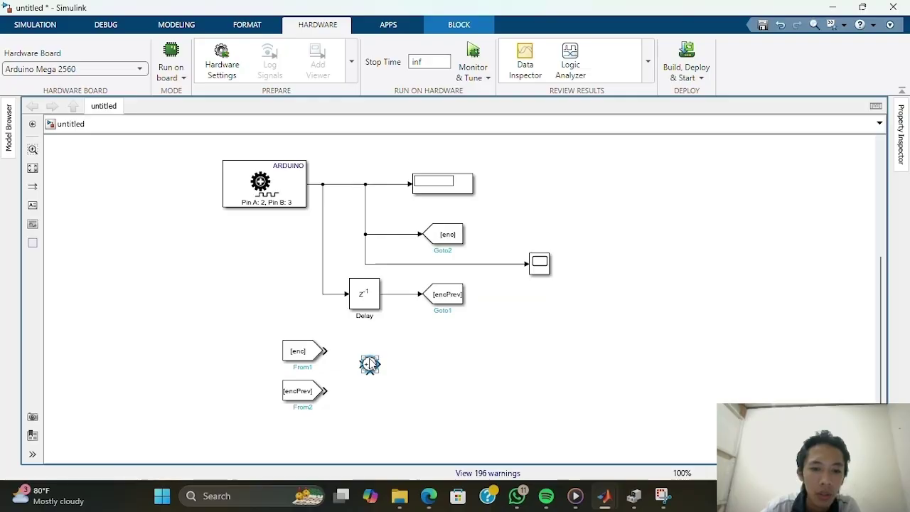
Set the Sum block's list of signs to |+- and its icon shape to rectangular.
right_click(370, 368)
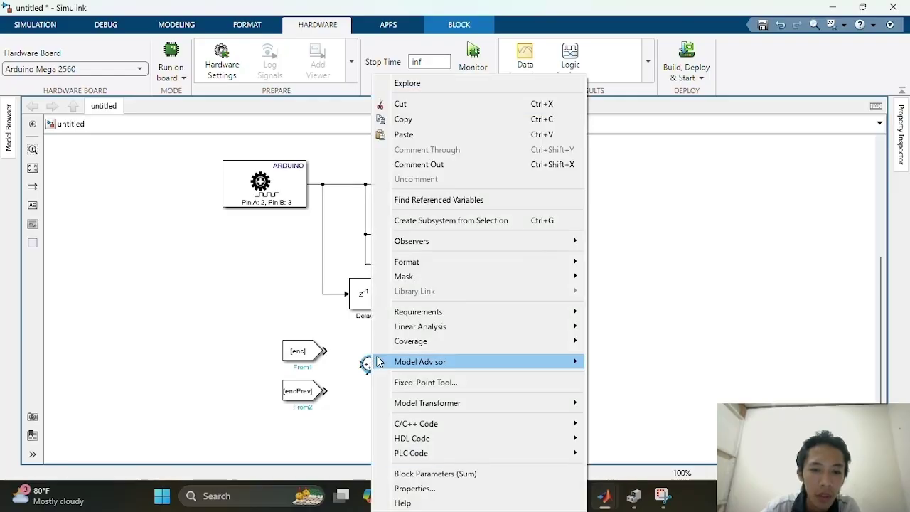
click(365, 363)
click(368, 365)
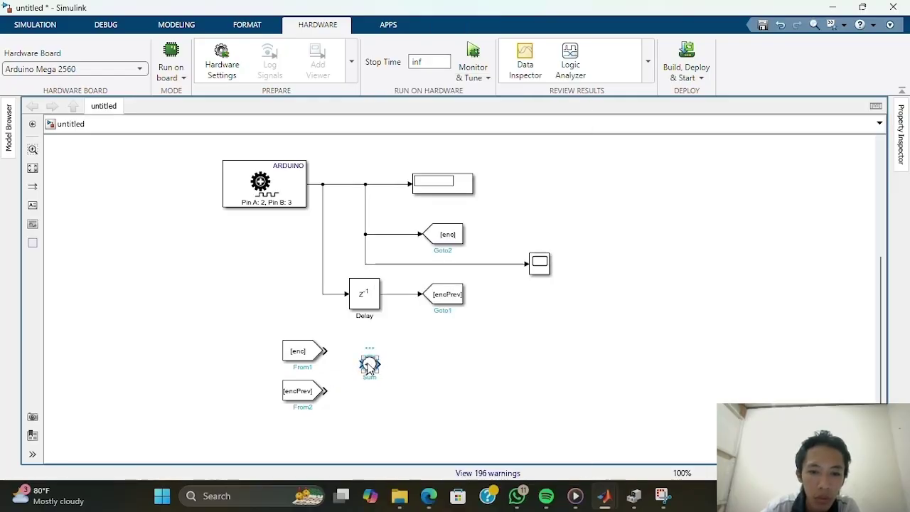
double_click(368, 365)
double_click(442, 327)
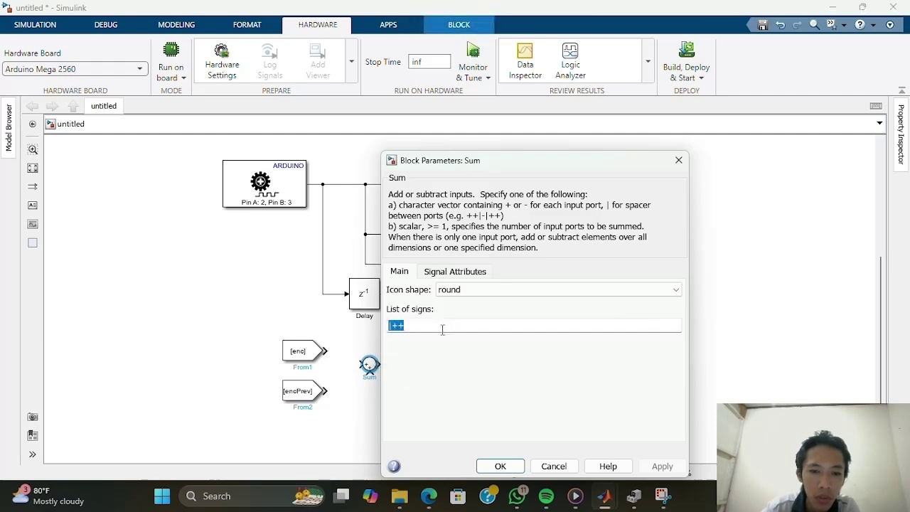
click(442, 327)
key(BackSpace)
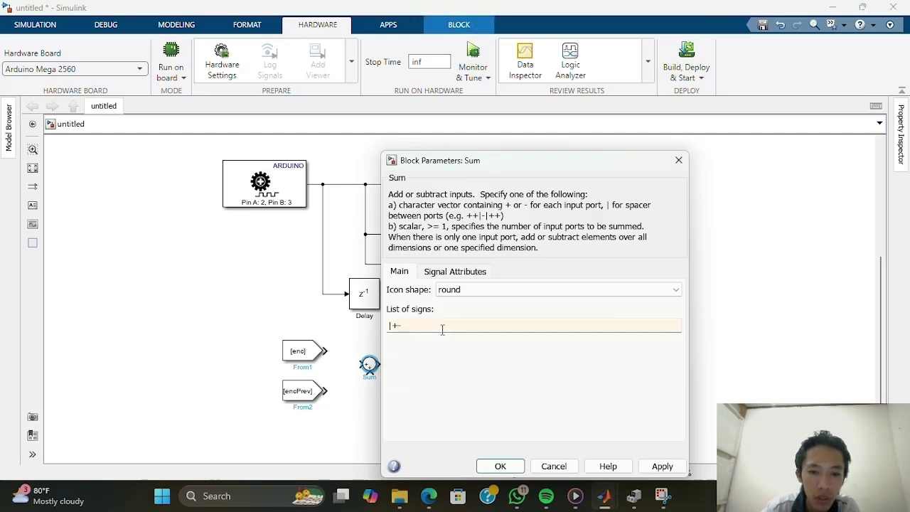
click(548, 289)
click(488, 302)
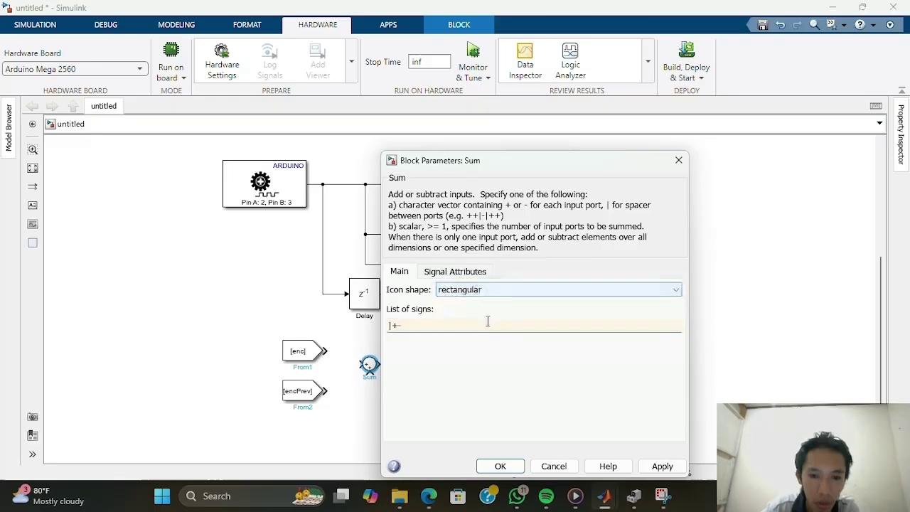
click(500, 465)
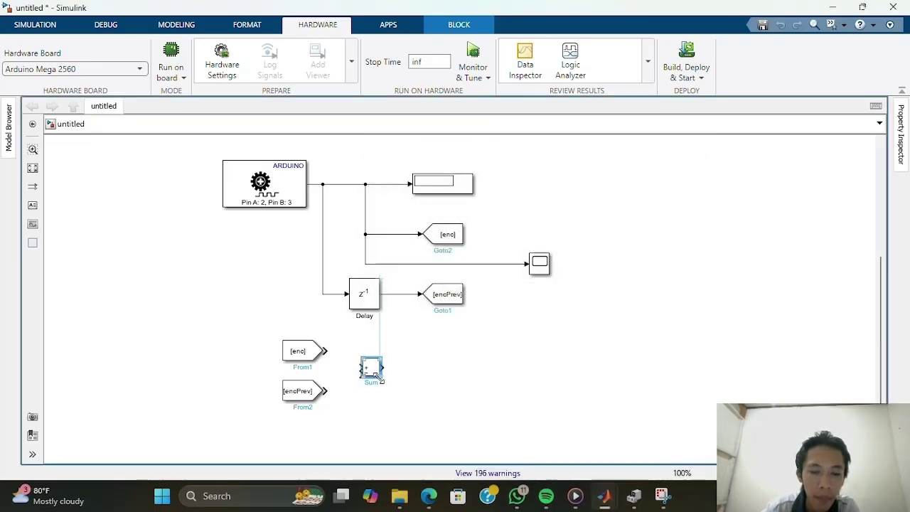
Enlarge the Sum block and place it below the Delay block, beside the two From blocks.
drag(380, 379, 381, 418)
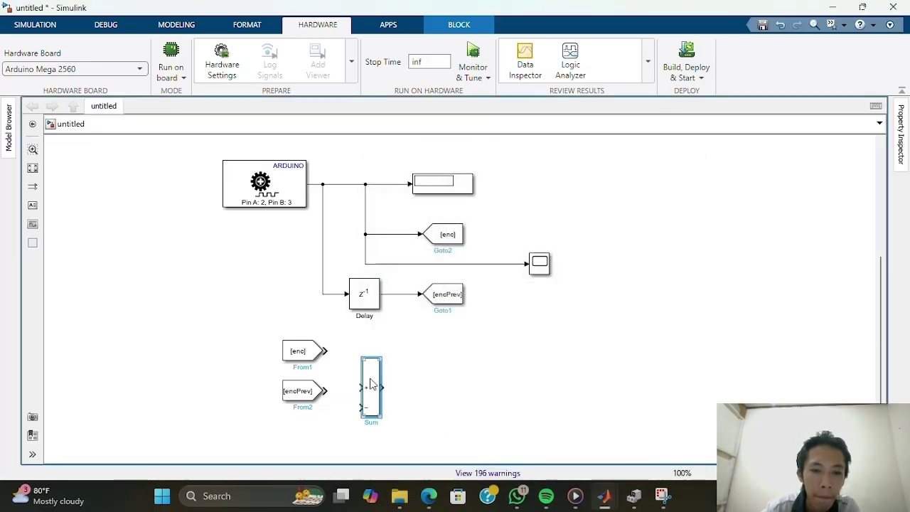
mouse_move(361, 358)
mouse_down()
mouse_move(361, 341)
mouse_move(361, 358)
mouse_up()
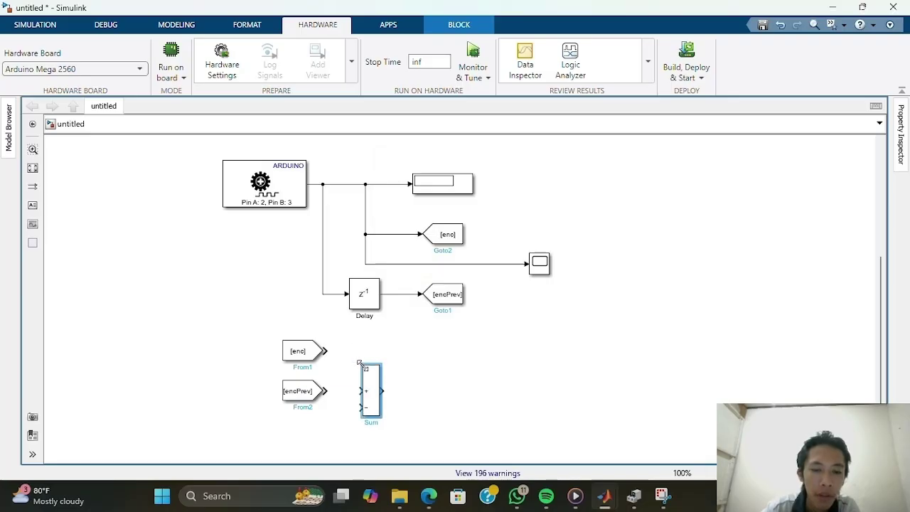
drag(381, 421, 380, 402)
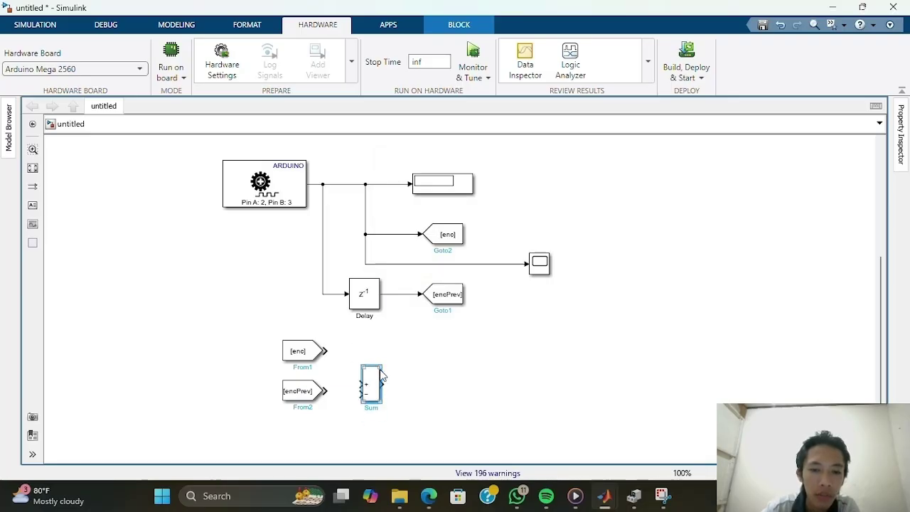
drag(382, 366, 392, 335)
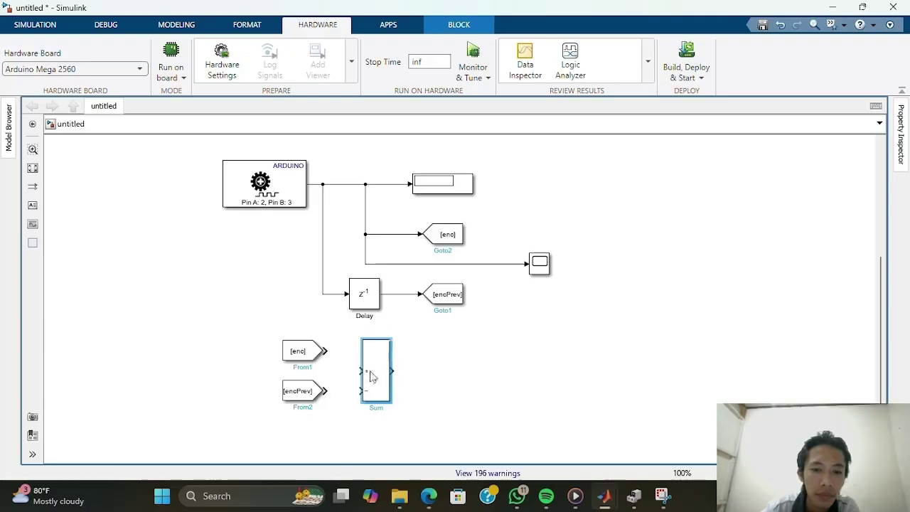
mouse_move(372, 372)
mouse_down()
mouse_move(361, 366)
mouse_move(356, 414)
mouse_move(364, 359)
mouse_move(365, 372)
mouse_up()
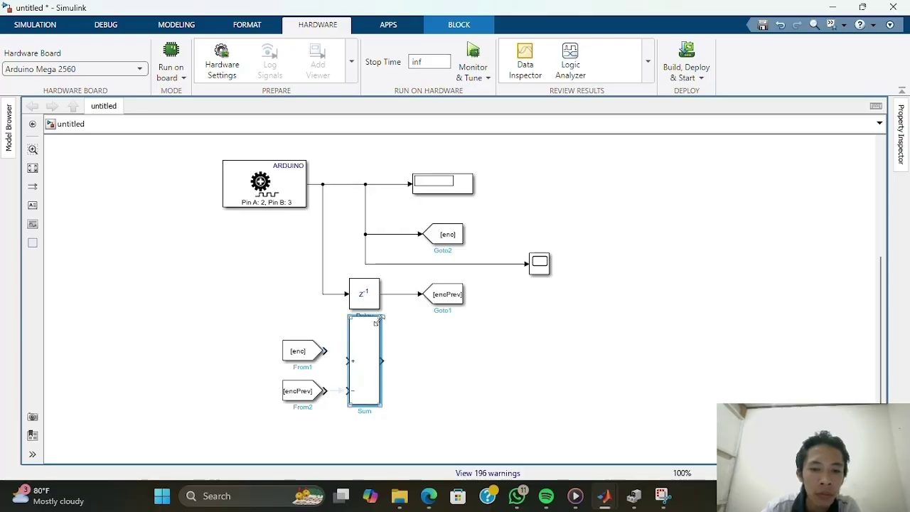
drag(380, 318, 379, 333)
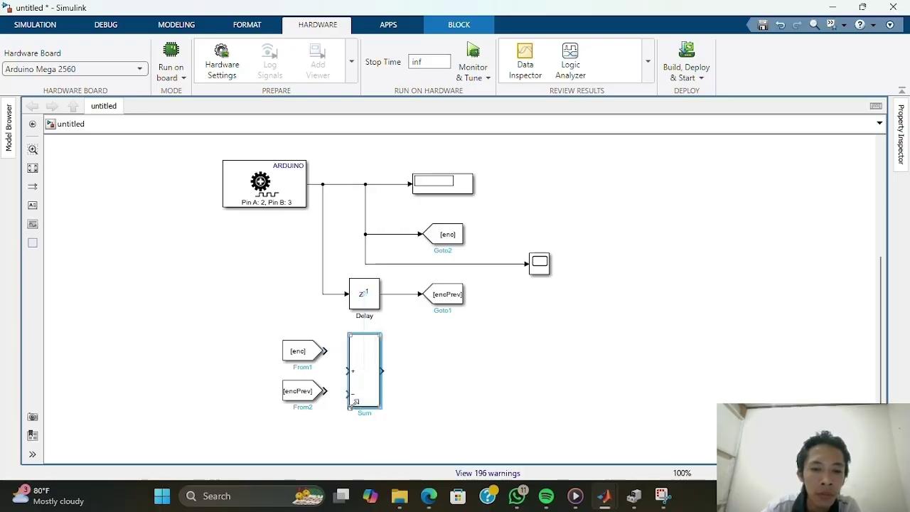
mouse_move(349, 408)
mouse_down()
mouse_move(353, 392)
mouse_move(352, 412)
mouse_up()
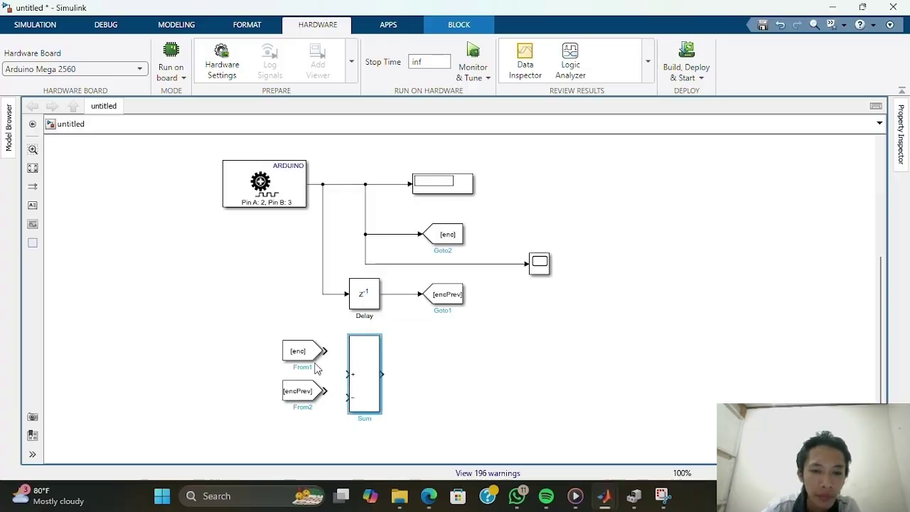
Connect enc to the Sum block's plus input and encPrev to its minus input, arranging the group below the Delay block.
drag(272, 320, 309, 414)
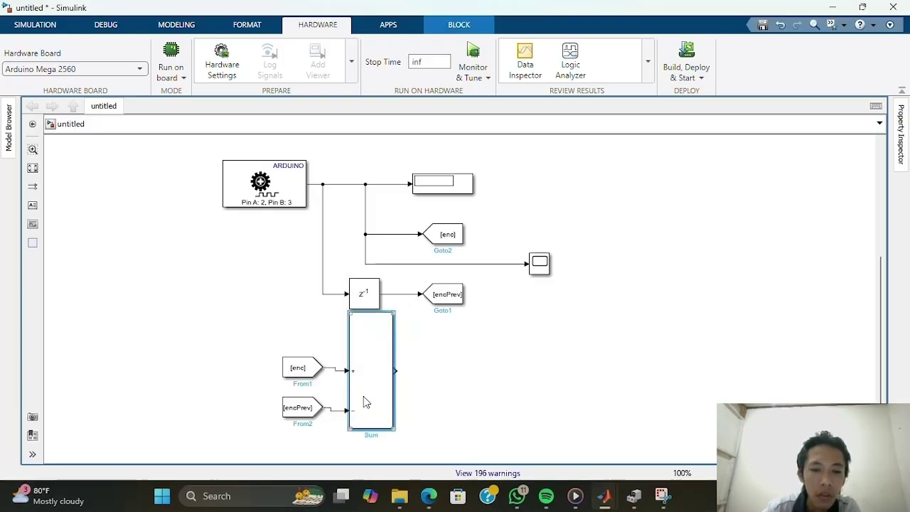
drag(363, 402, 367, 398)
drag(280, 348, 420, 455)
drag(362, 397, 363, 419)
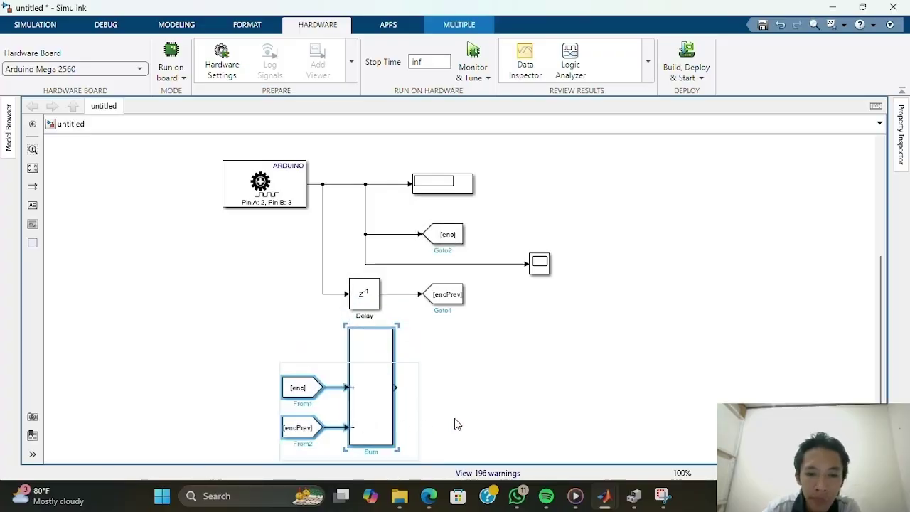
mouse_move(485, 413)
mouse_down()
mouse_move(486, 382)
mouse_move(486, 407)
mouse_up()
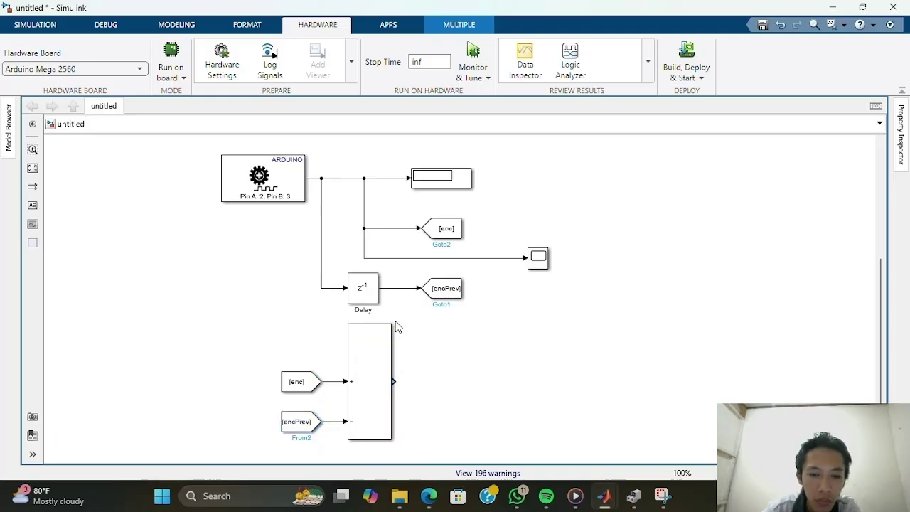
Shorten the Sum block and reposition it slightly farther from the enc and encPrev From blocks.
click(363, 377)
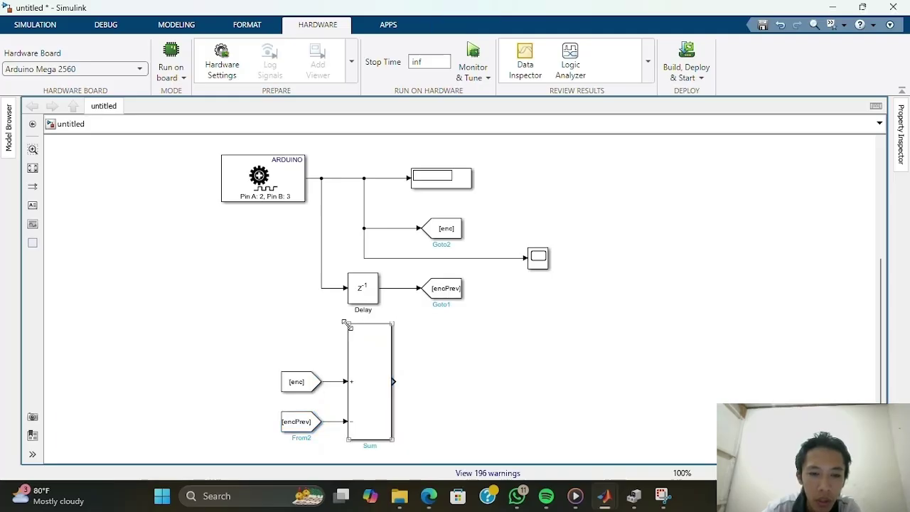
drag(347, 324, 348, 355)
mouse_move(372, 400)
mouse_down()
mouse_move(372, 384)
mouse_move(380, 391)
mouse_up()
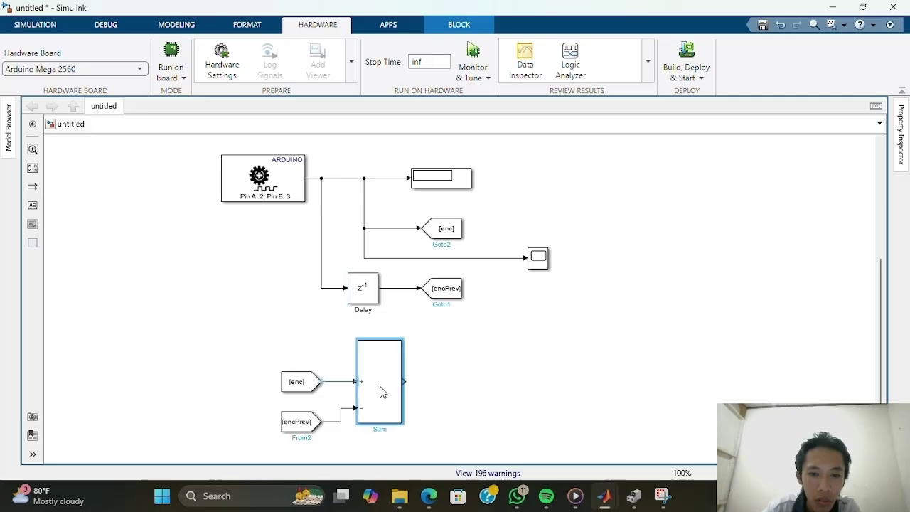
click(463, 391)
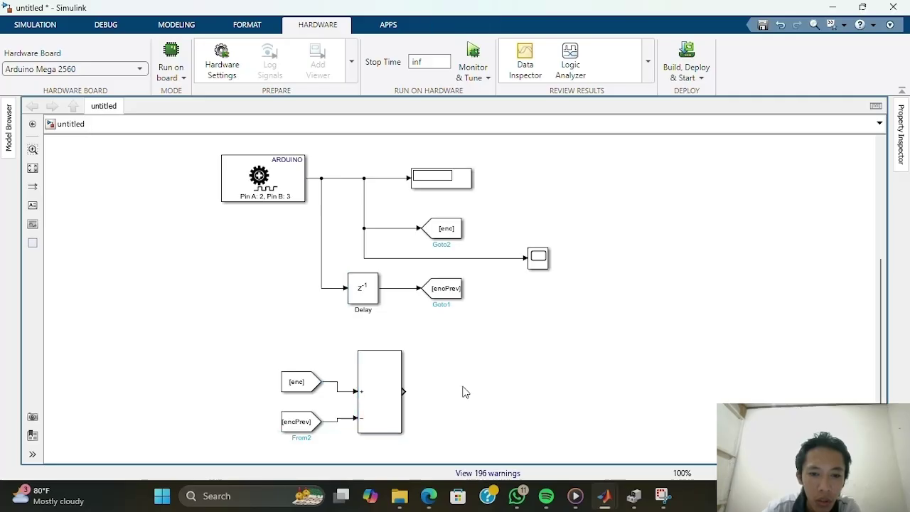
Copy the encPrev Goto block next to the Sum block's output and set the copy's tag to speed.
drag(446, 295, 473, 387)
click(473, 387)
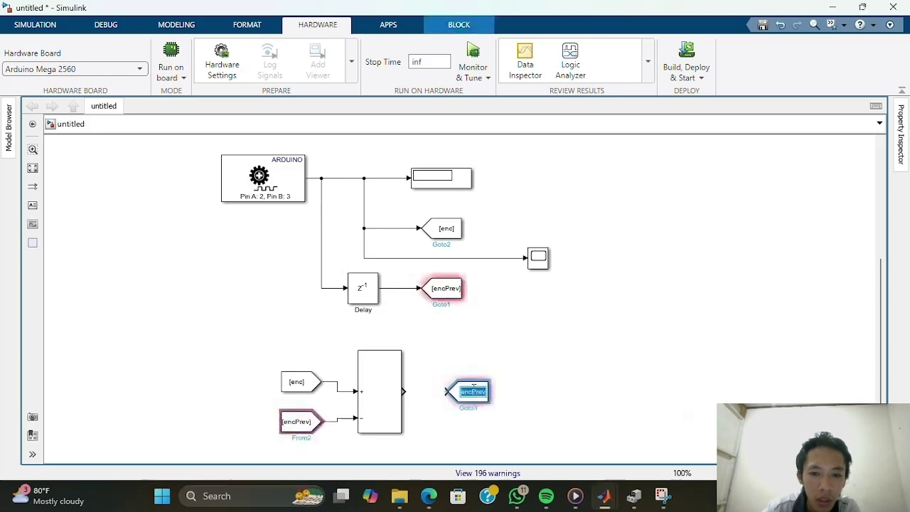
text(speed)
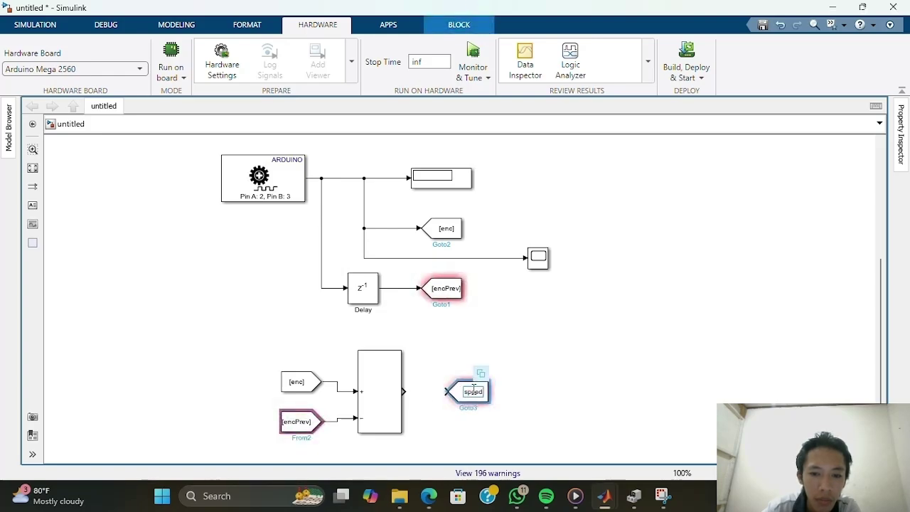
key(Return)
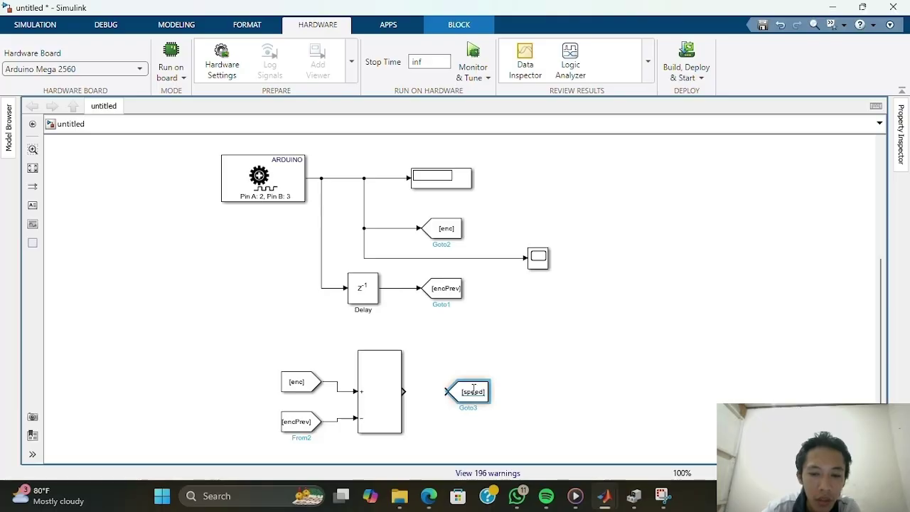
Copy the Display block below the speed Goto block and connect the Sum output to both blocks.
drag(439, 183, 475, 434)
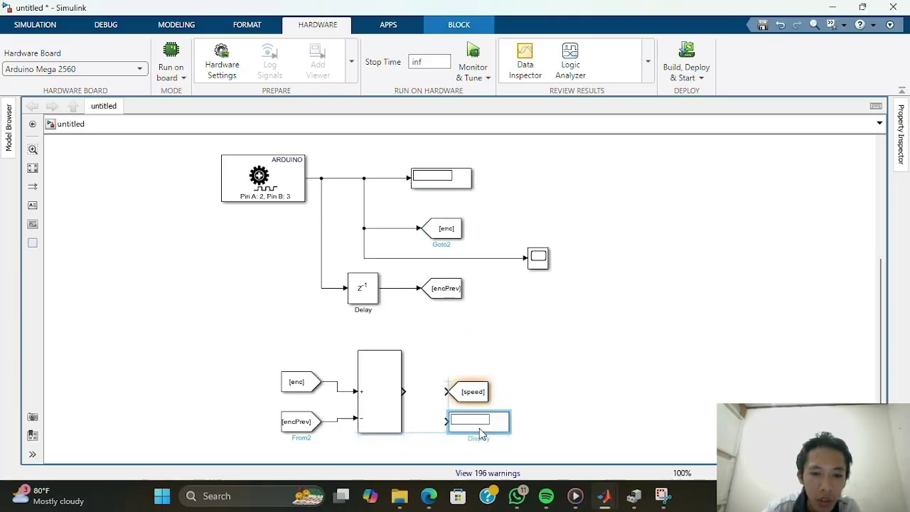
click(437, 387)
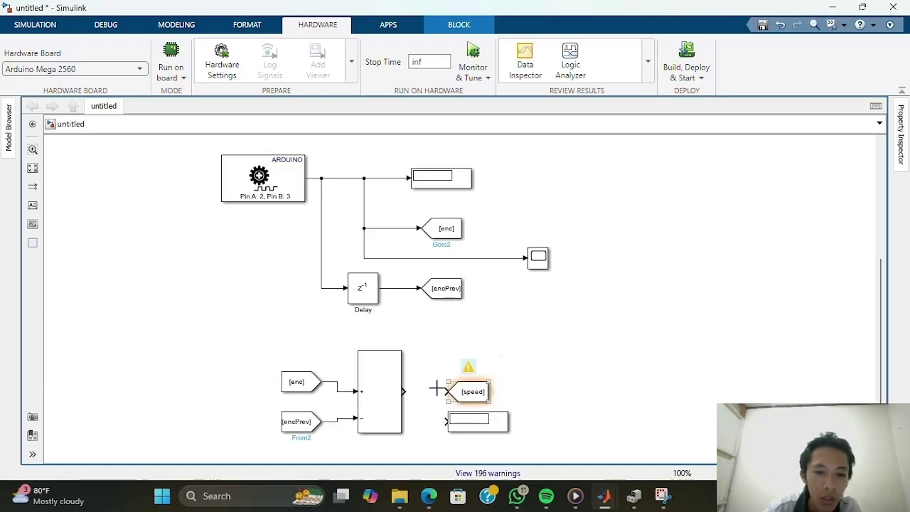
click(408, 396)
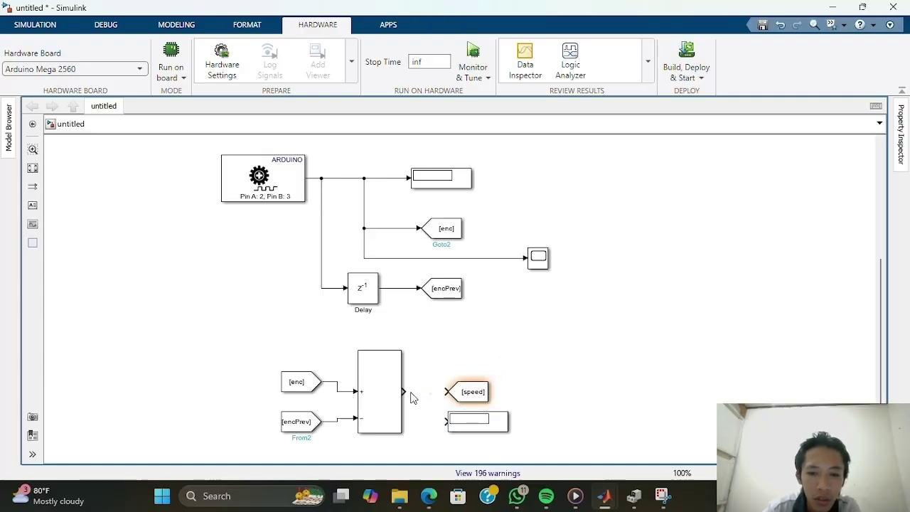
drag(404, 392, 425, 392)
Move the Scope down between the encPrev and speed Goto blocks and branch the Sum output into it as a second input.
drag(538, 258, 552, 324)
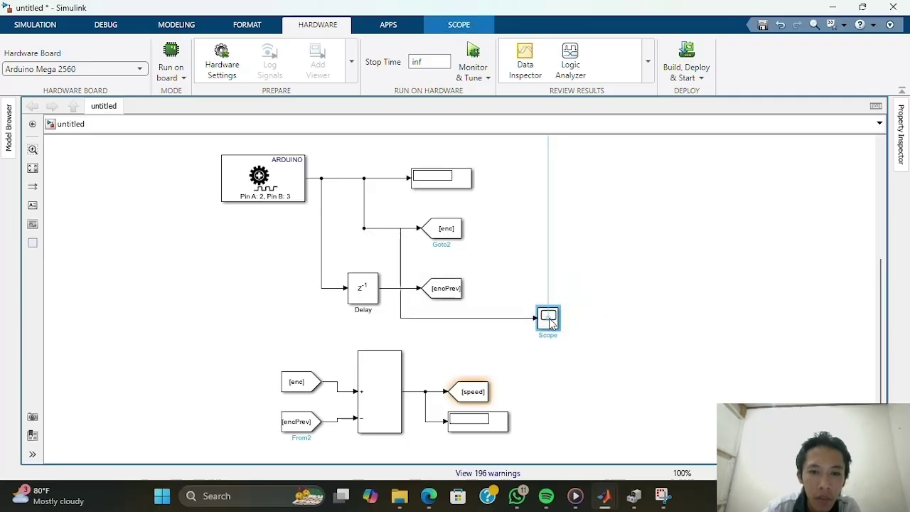
drag(552, 321, 551, 320)
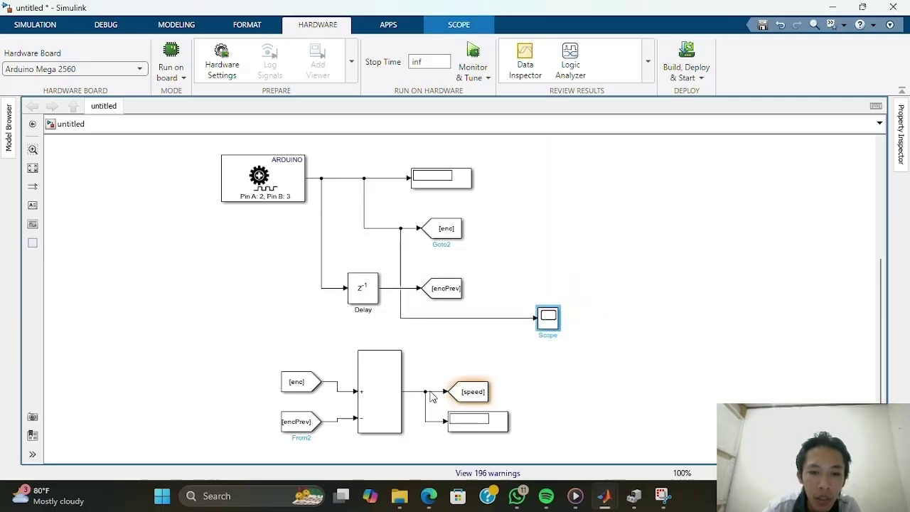
click(425, 391)
drag(425, 391, 539, 327)
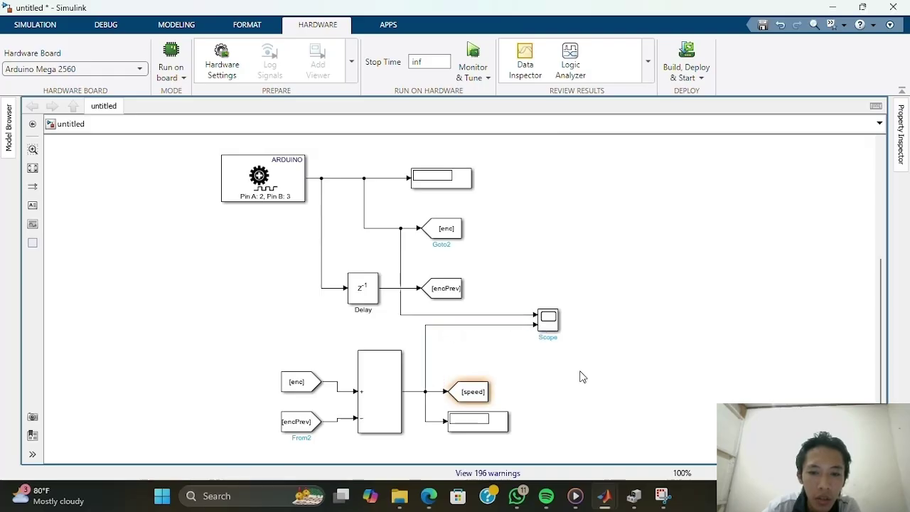
click(547, 327)
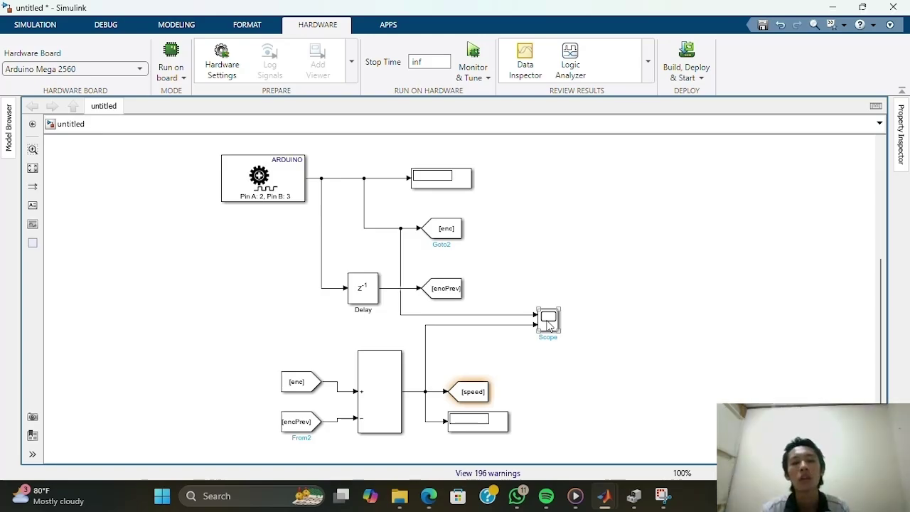
Move the whole speed calculation group, from the two From blocks to the speed Goto and Display, up closer to the Delay block.
click(647, 280)
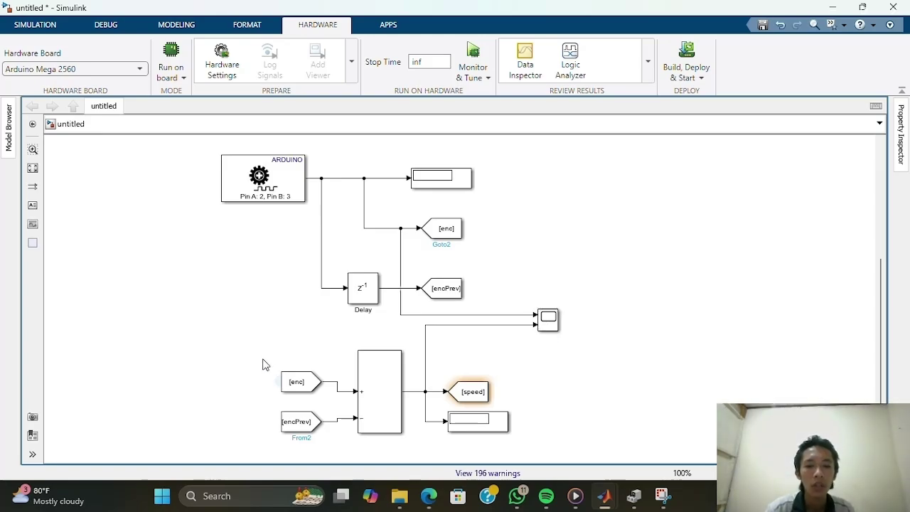
drag(265, 357, 550, 442)
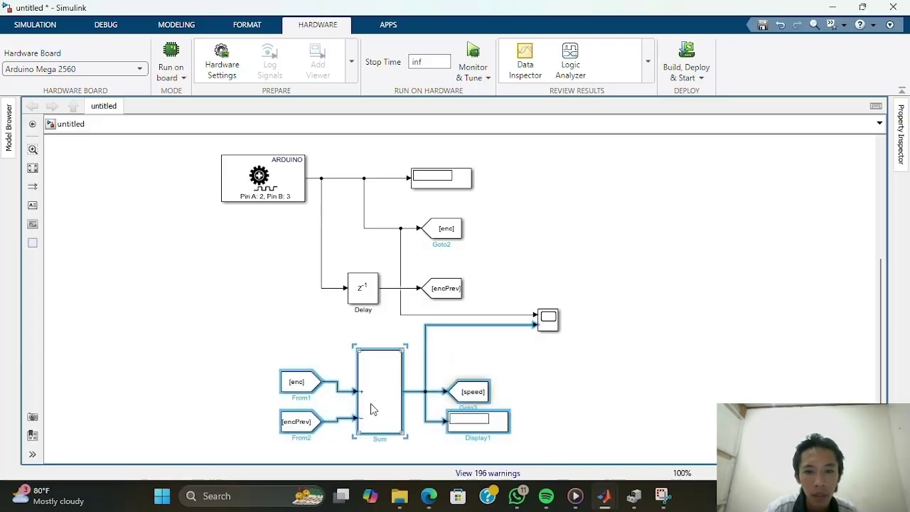
drag(372, 406, 372, 381)
Insert a Simulink Dashboard Slider block in the empty canvas area beside the encoder's Display and enc Goto blocks.
click(623, 349)
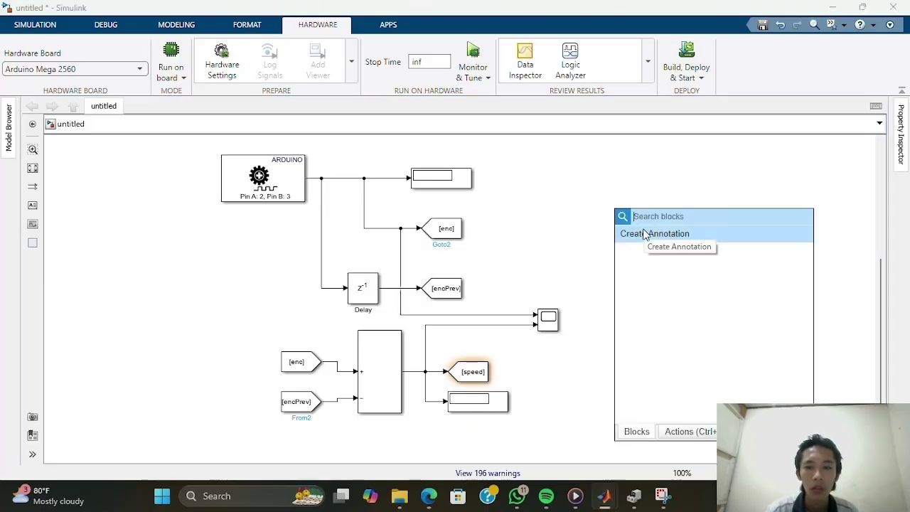
text(slider)
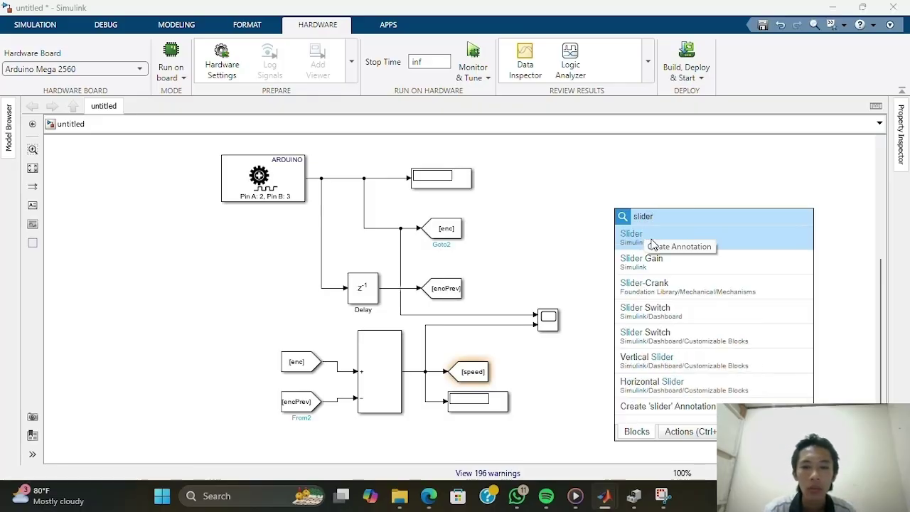
click(646, 242)
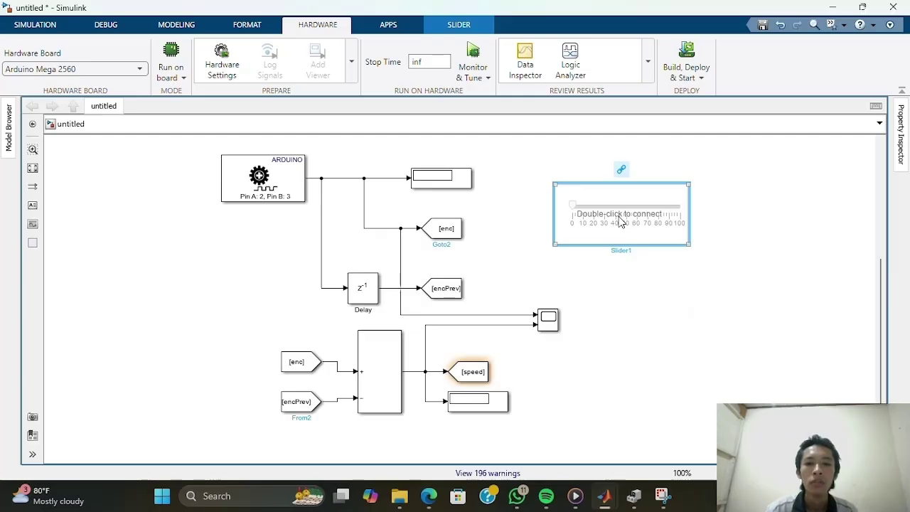
Skip forward through the "reading encoder" recording in Media Player, reviewing the slider setup and the first build and run on the hardware.
mouse_move(850, 202)
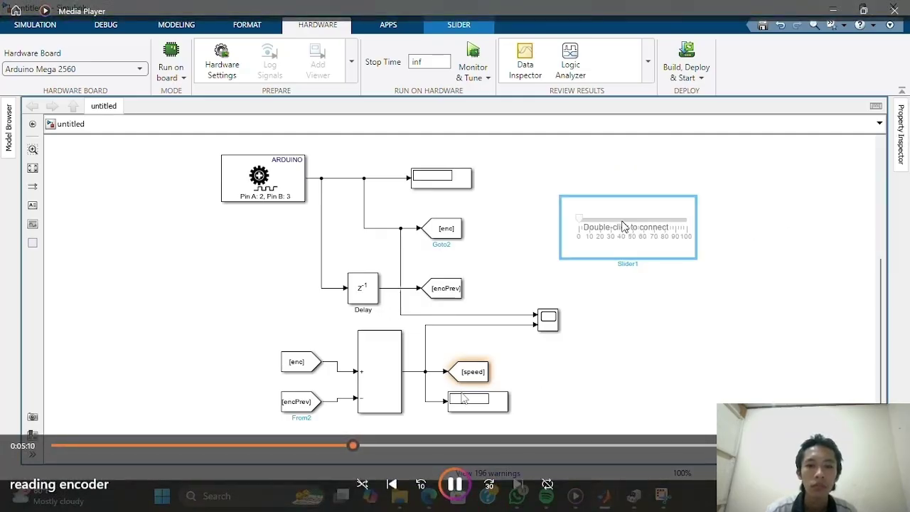
click(364, 445)
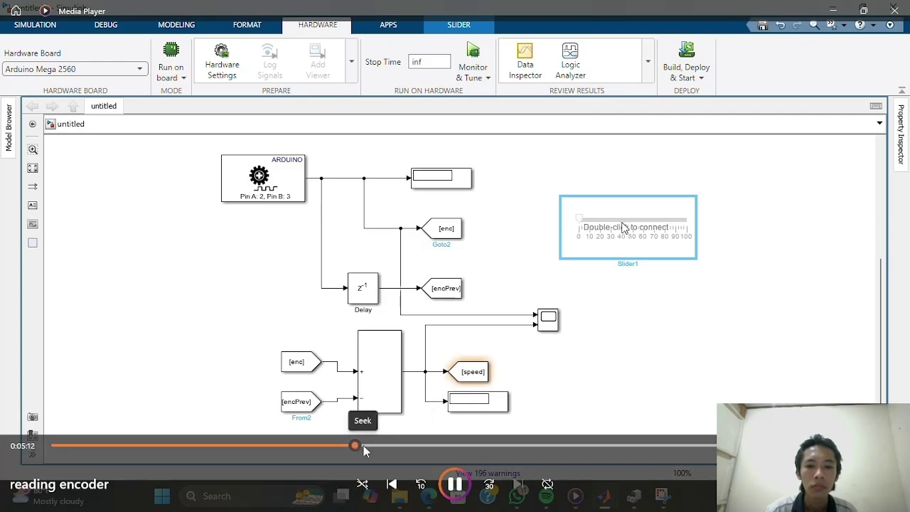
click(368, 443)
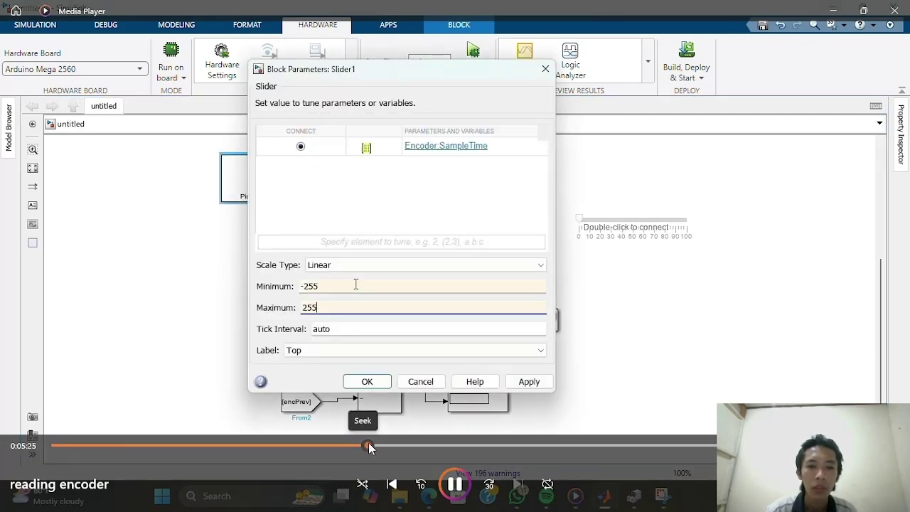
click(377, 442)
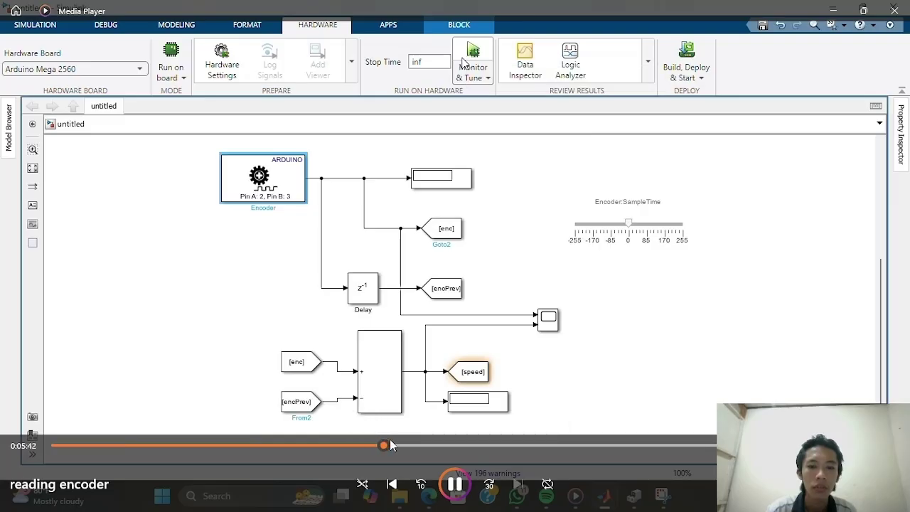
click(390, 445)
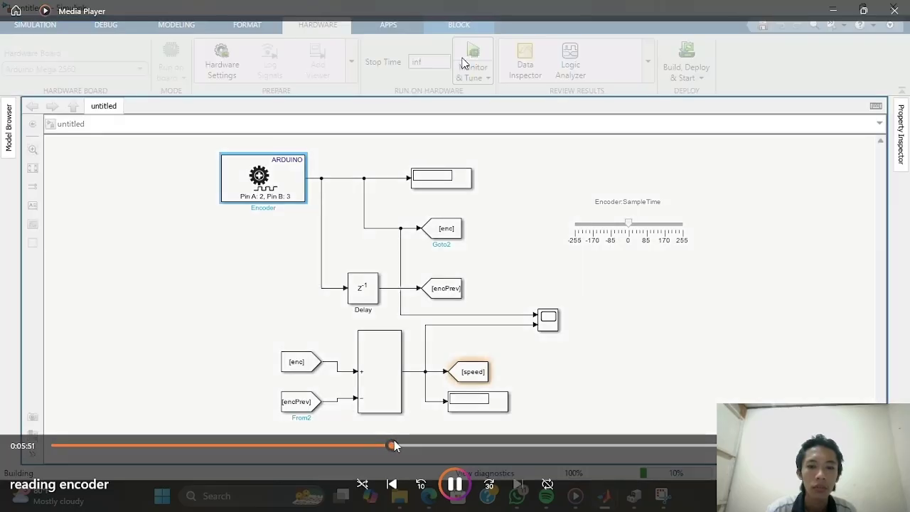
click(401, 445)
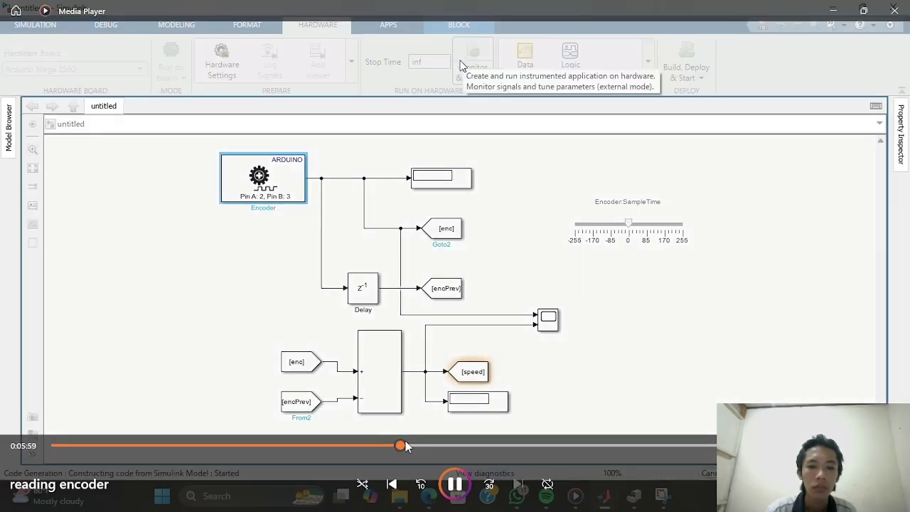
click(408, 445)
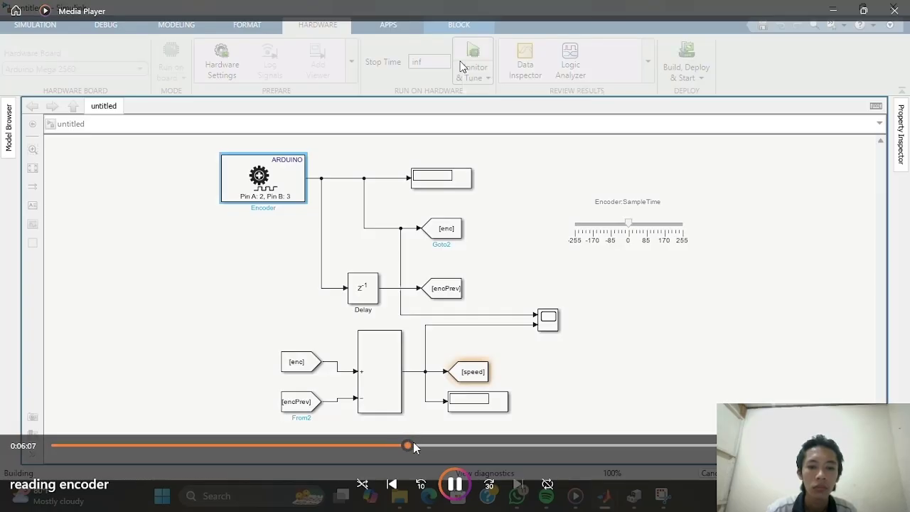
click(418, 445)
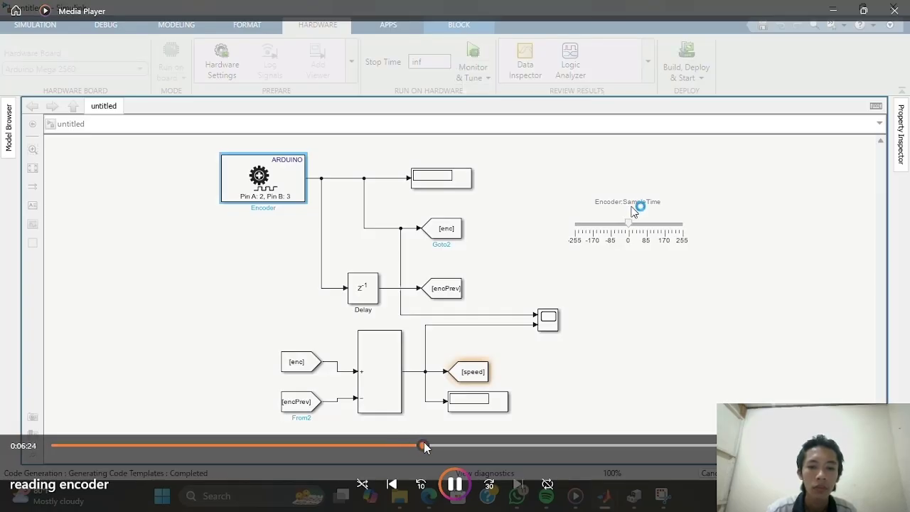
click(433, 445)
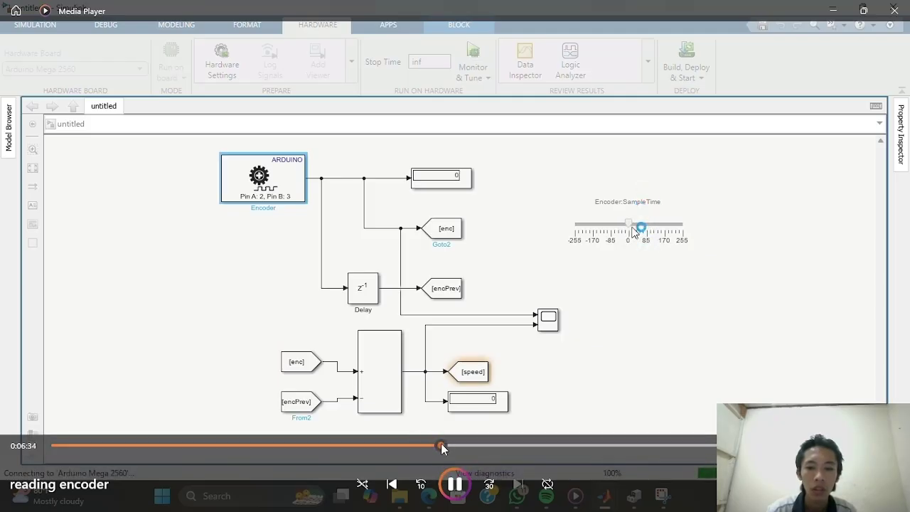
click(441, 445)
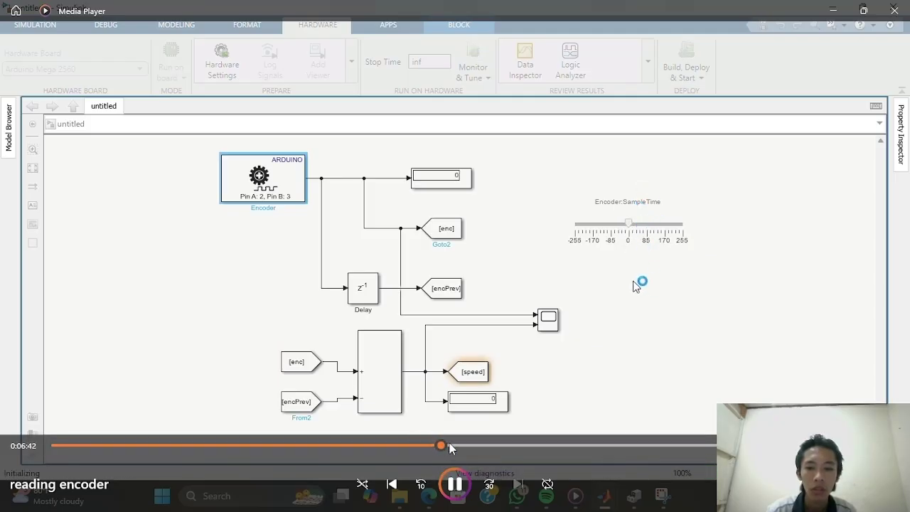
click(450, 445)
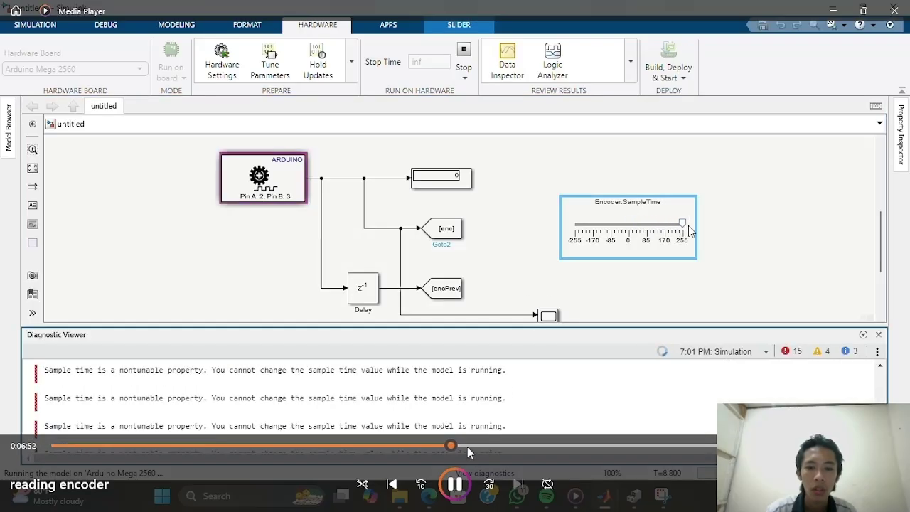
Skip forward through the "reading encoder" recording, reviewing the Delay block parameters and the encPrev Goto block's parameters.
click(465, 445)
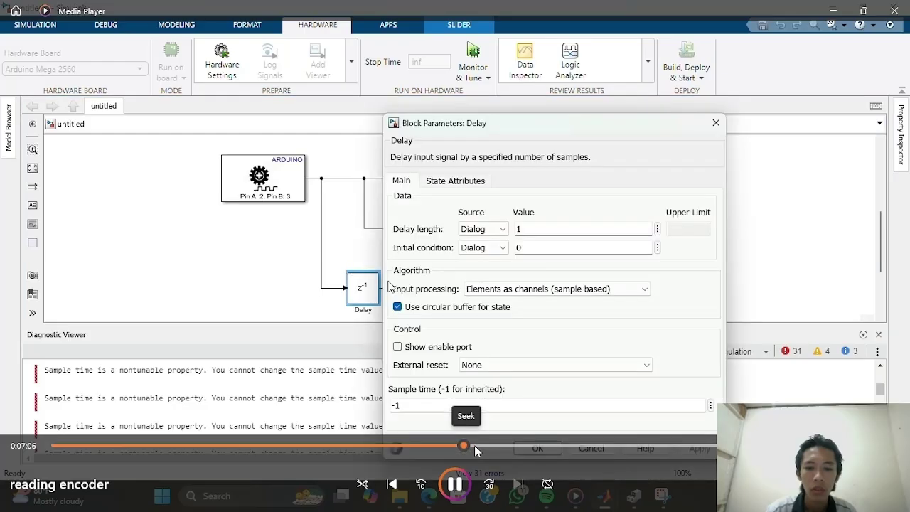
click(474, 445)
click(461, 444)
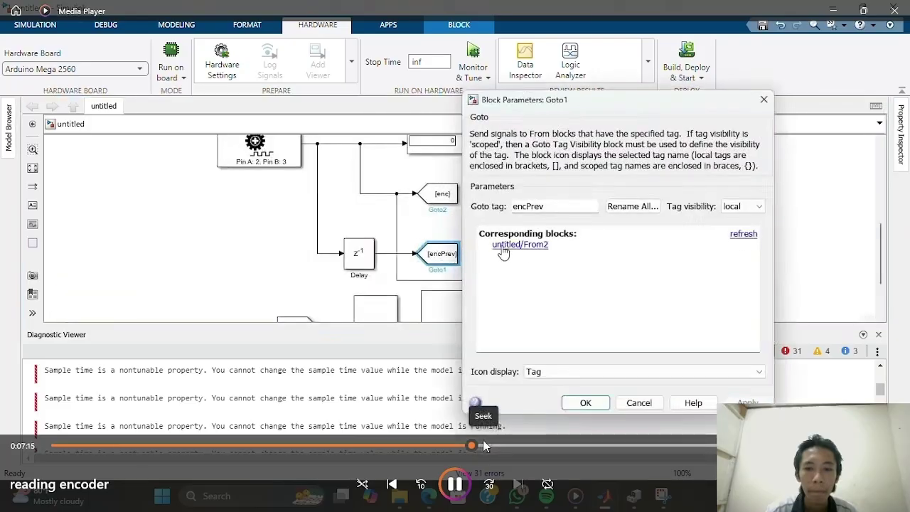
click(483, 443)
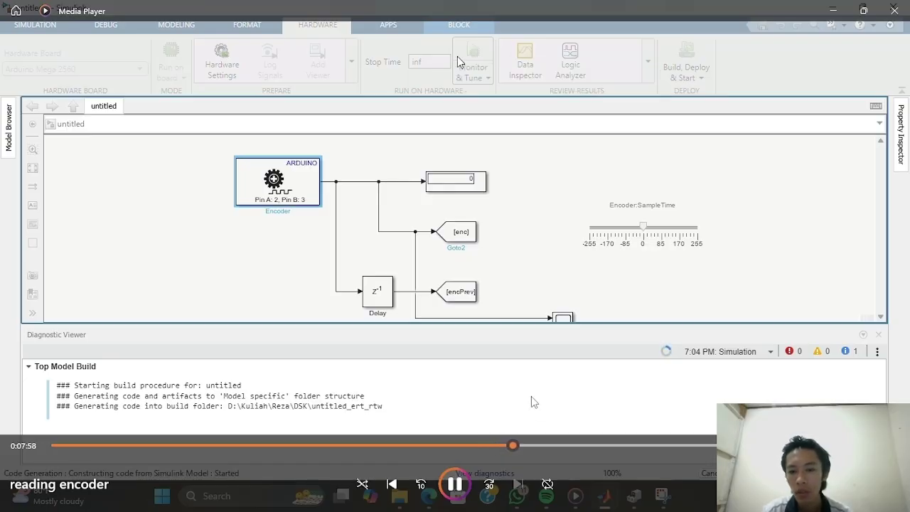
Skip through the second hardware build and run in the recording, going back to the part where the Encoder:SampleTime slider is examined.
click(527, 446)
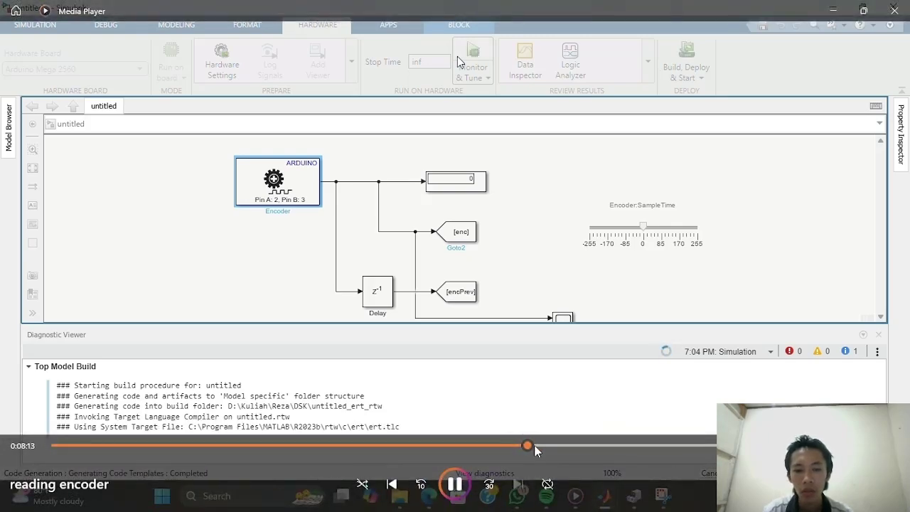
click(536, 446)
click(543, 446)
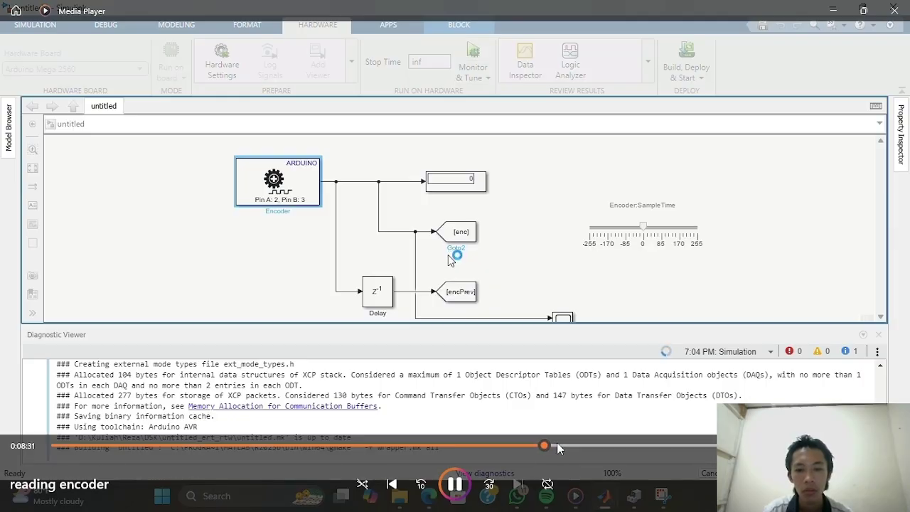
click(560, 445)
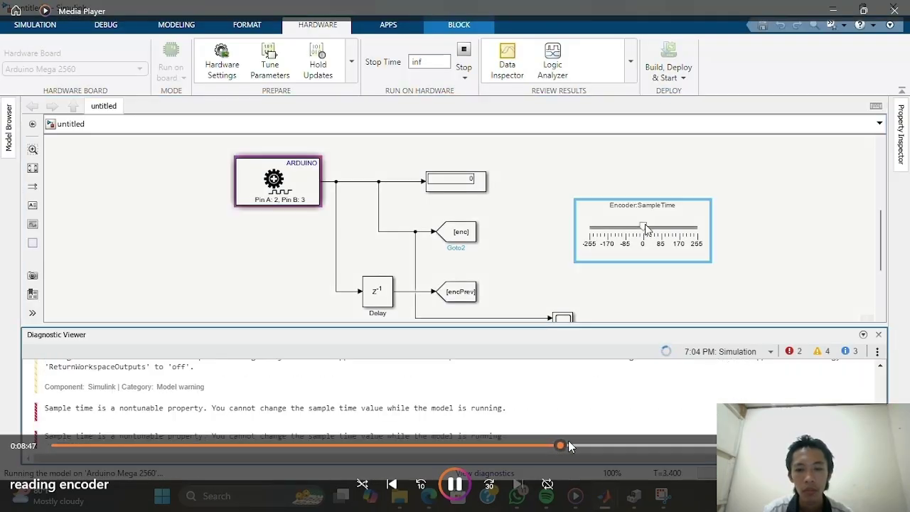
click(575, 446)
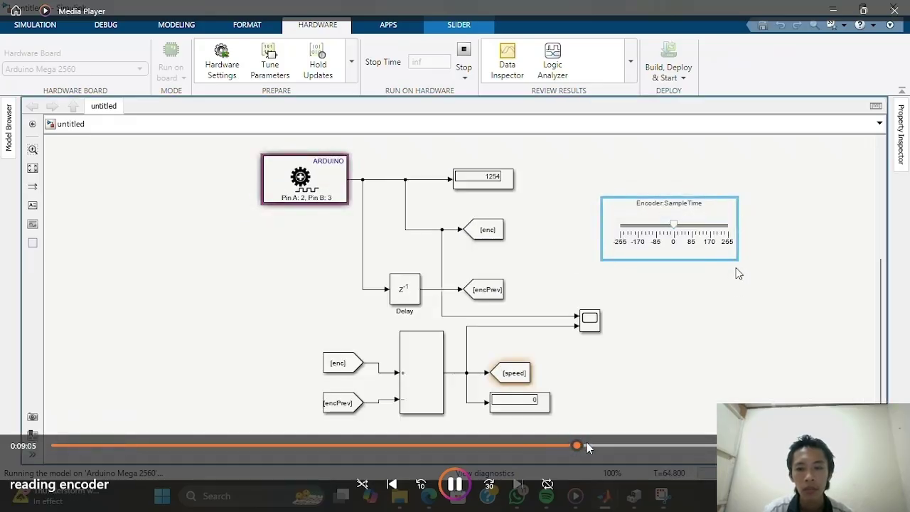
click(587, 446)
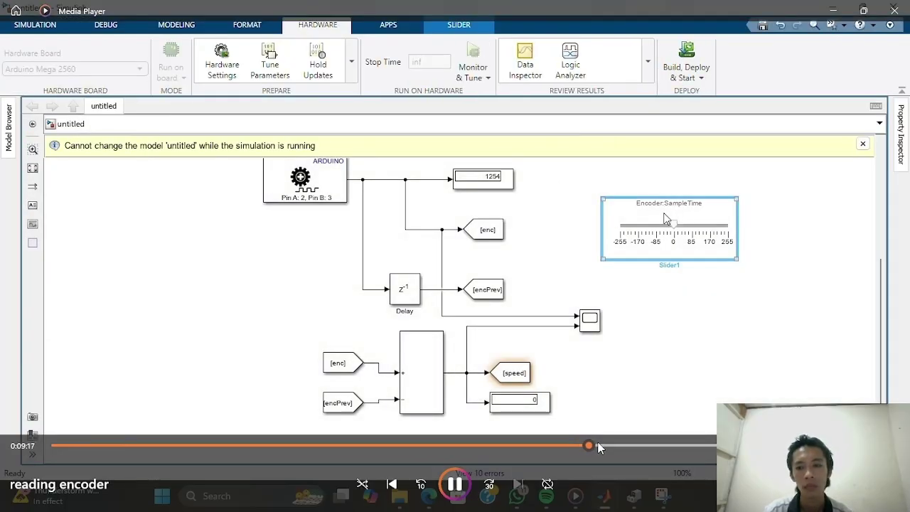
click(598, 446)
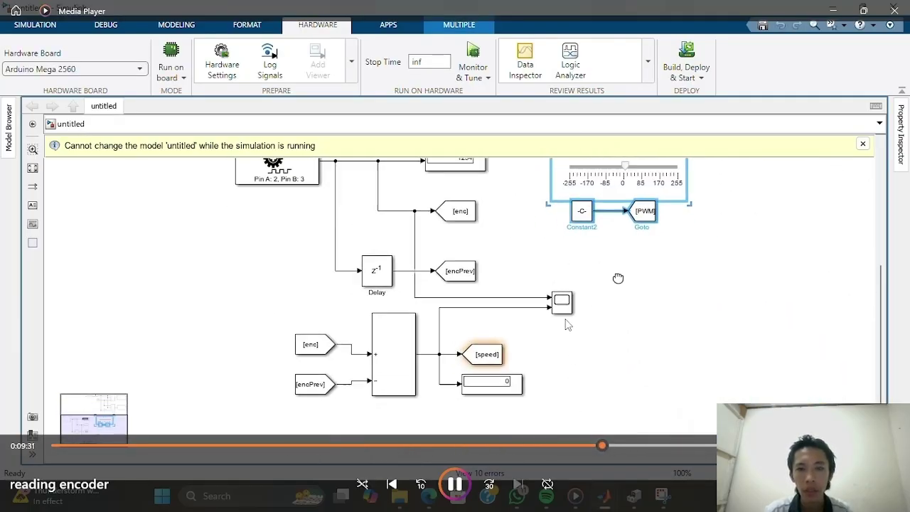
click(588, 446)
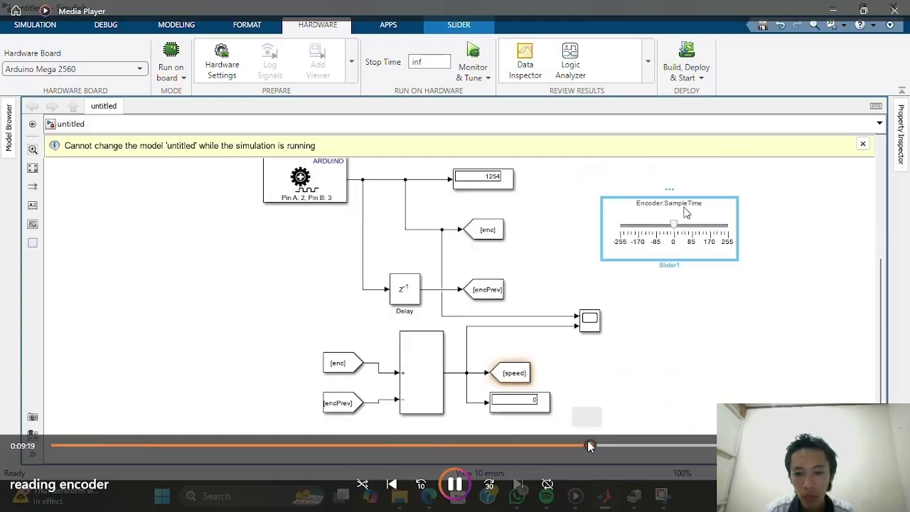
click(582, 445)
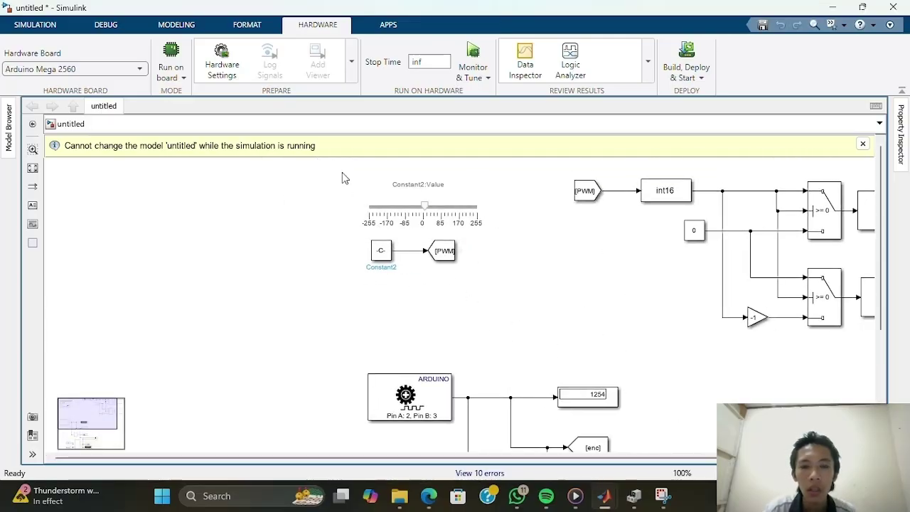
Move the Constant2 slider, its constant and the PWM Goto block as a group down beside the encoder's Display and Goto blocks.
drag(340, 168, 506, 247)
drag(423, 218, 756, 417)
drag(603, 341, 473, 204)
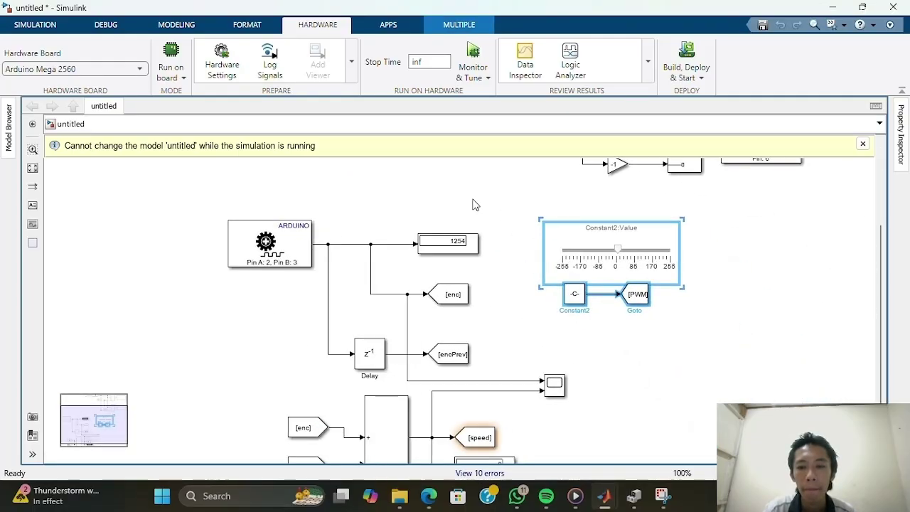
scroll(498, 228, down, 3)
scroll(548, 245, up, 5)
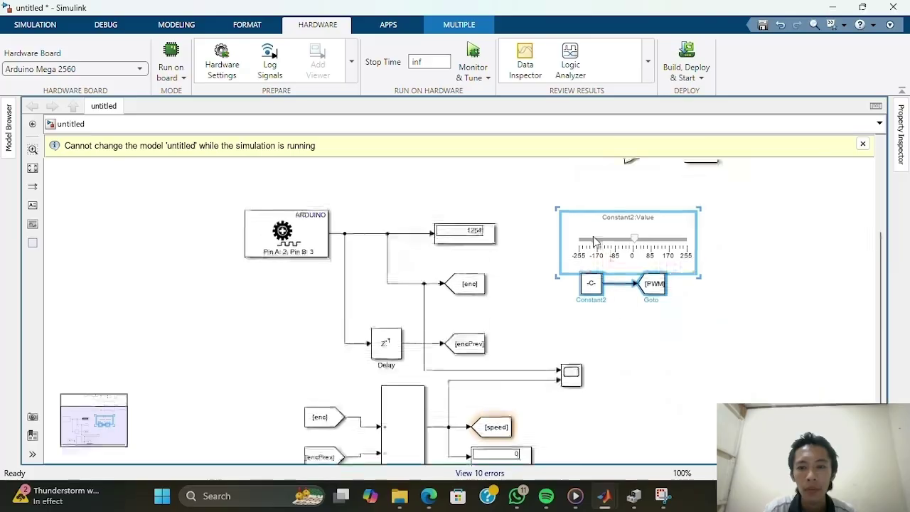
drag(663, 262, 701, 299)
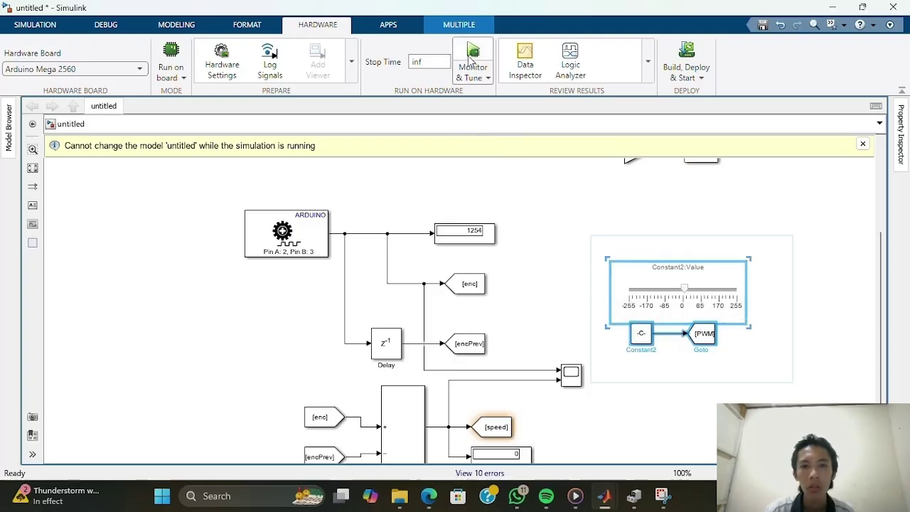
Build and run the model on the Arduino Mega 2560 with Monitor & Tune and raise the Constant2 slider to 255.
click(471, 57)
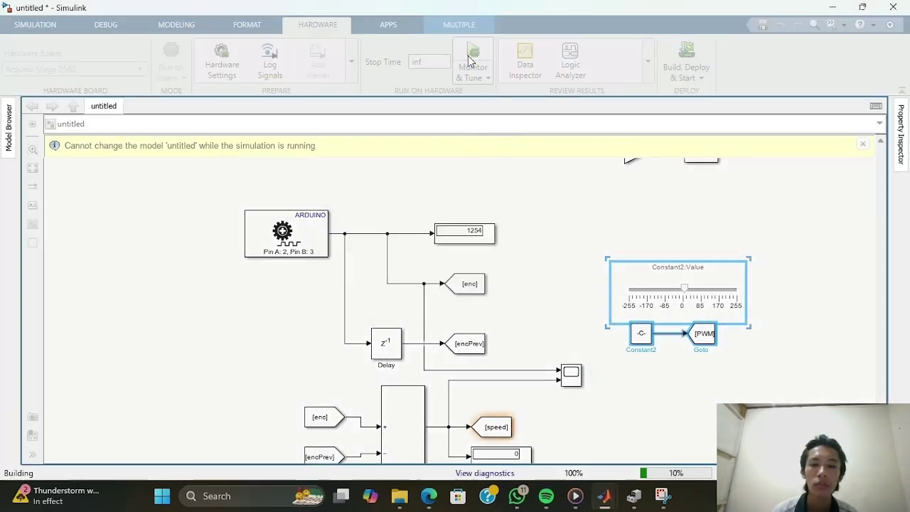
mouse_move(656, 455)
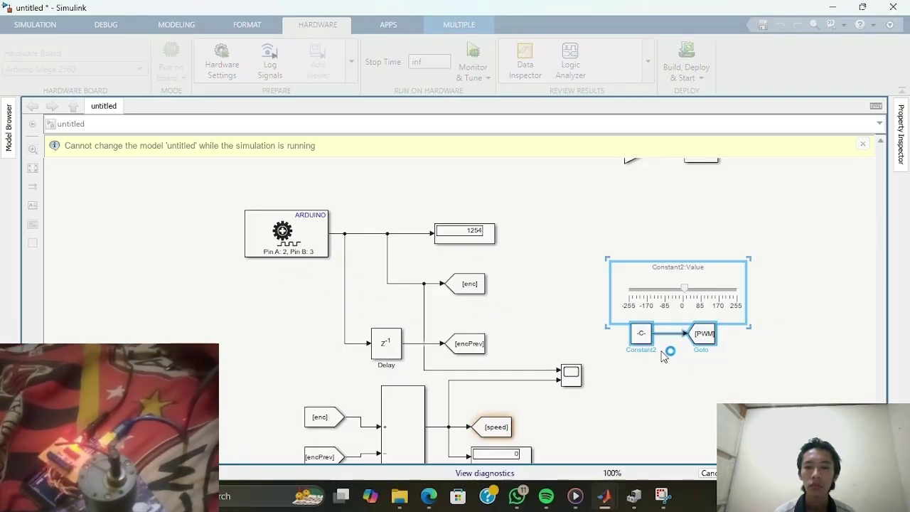
mouse_move(664, 448)
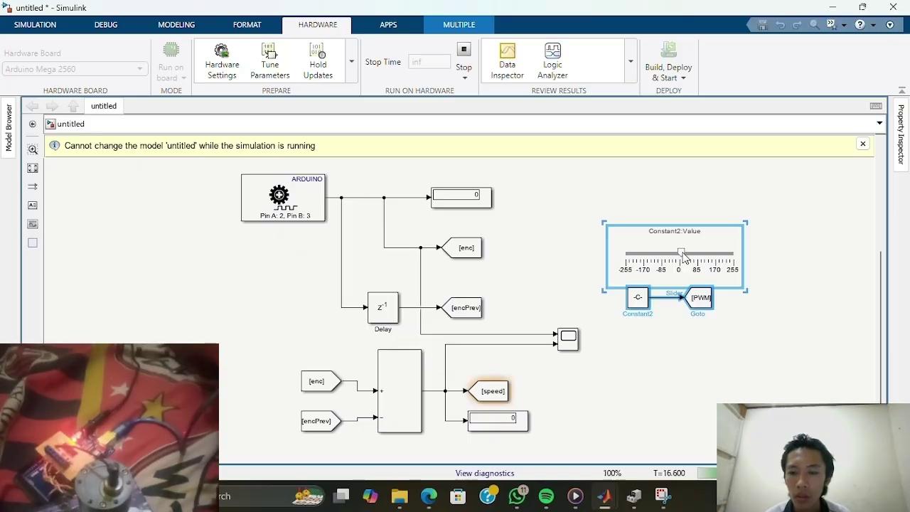
mouse_move(773, 303)
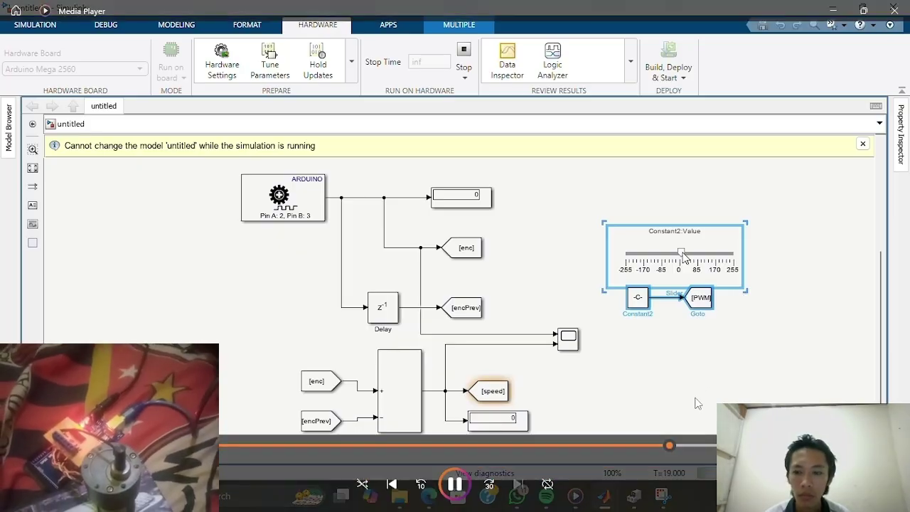
click(684, 446)
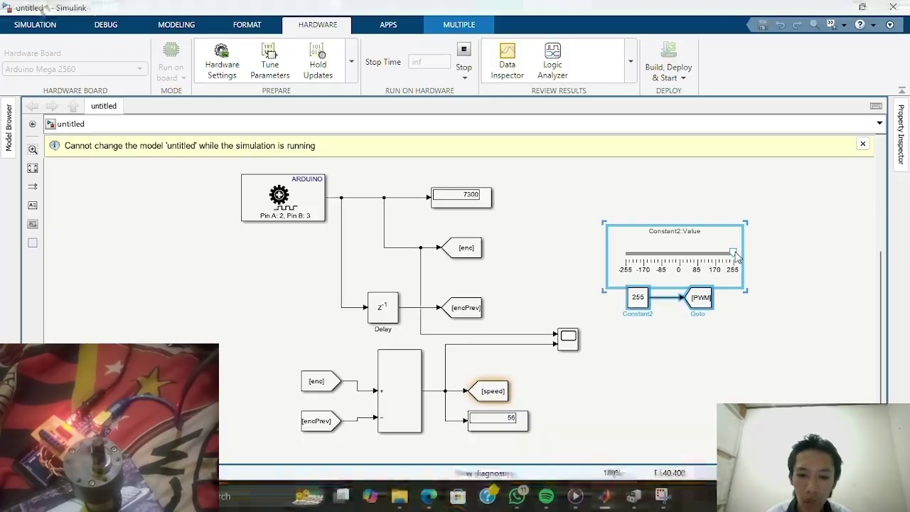
Open the Scope to watch the encoder and speed signals at full PWM, close it and stop the hardware run.
click(594, 321)
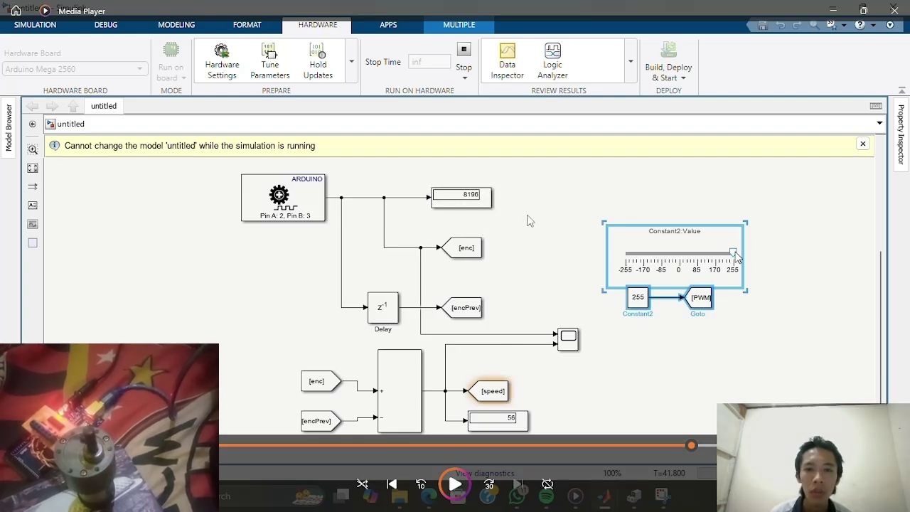
key(space)
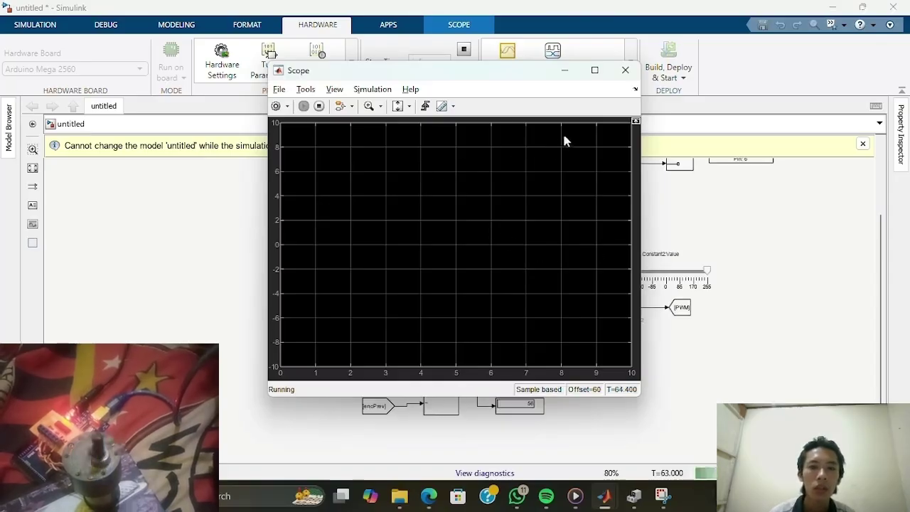
mouse_move(840, 227)
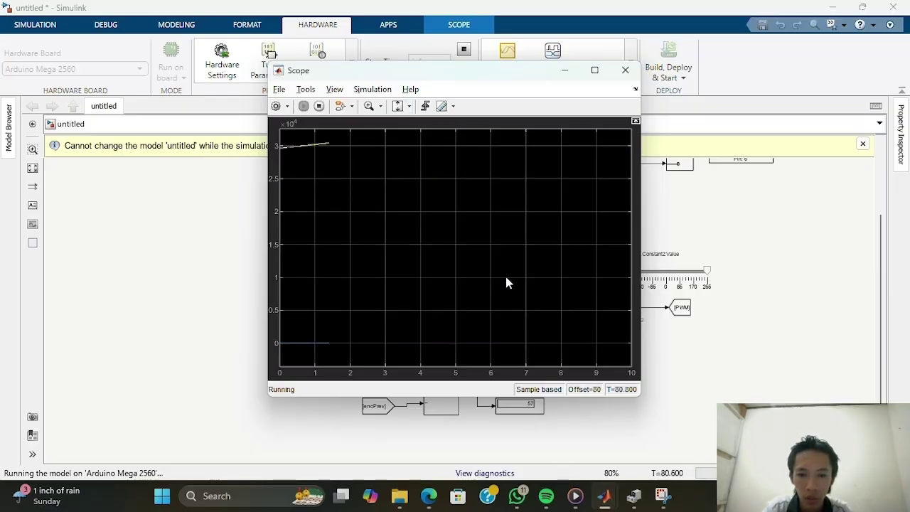
click(625, 70)
click(463, 51)
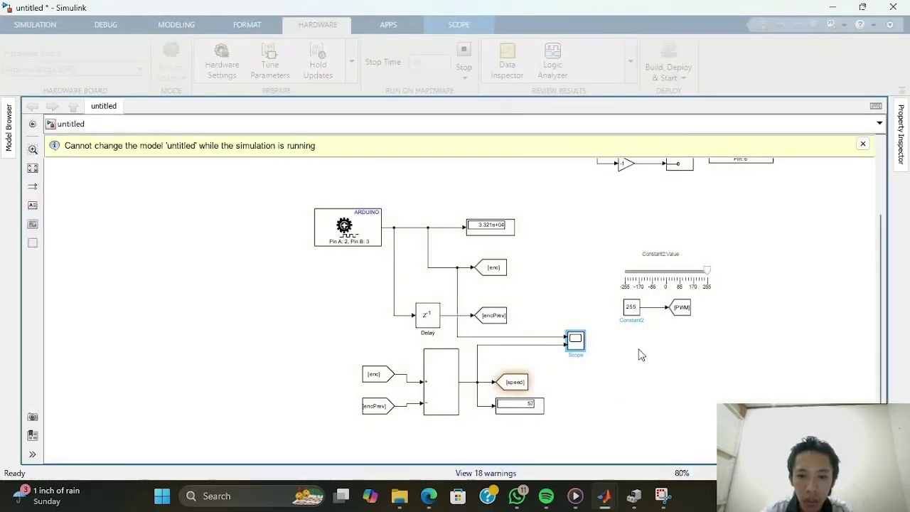
Run the model on the hardware again with the slider kept at 255 and open the Scope.
click(640, 283)
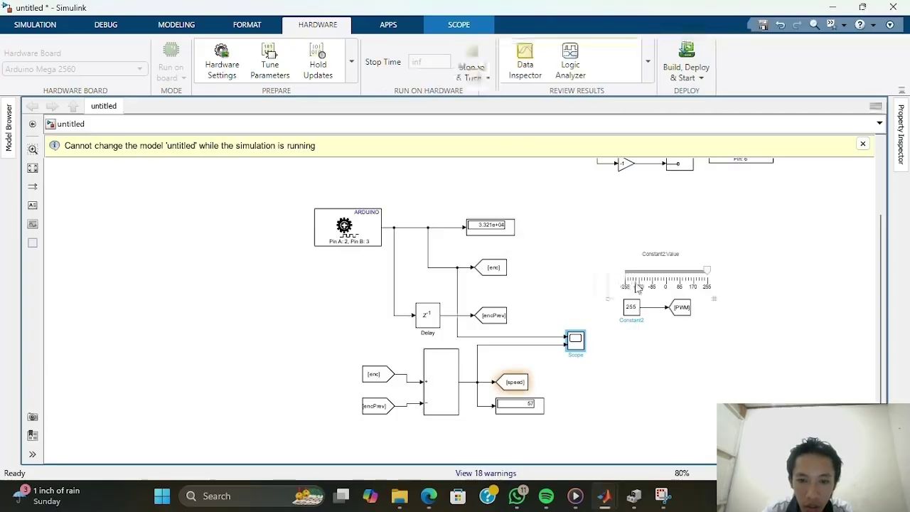
click(557, 281)
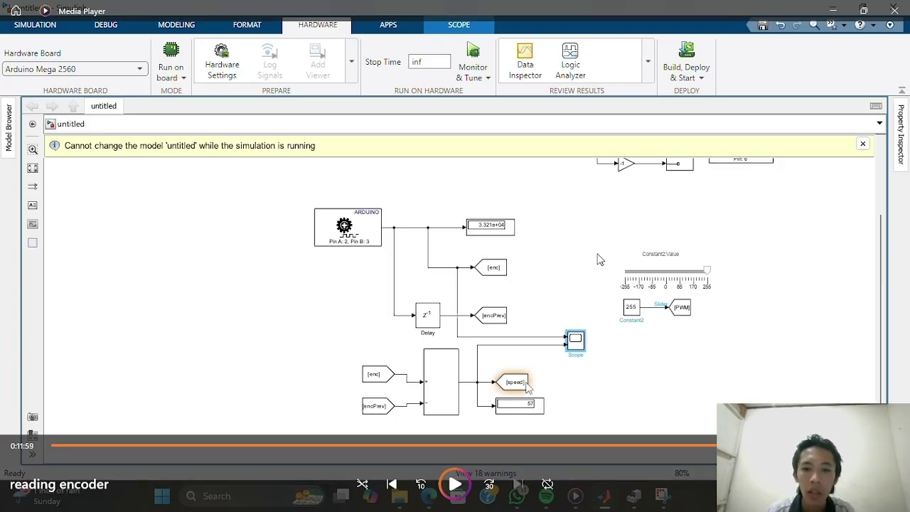
click(702, 353)
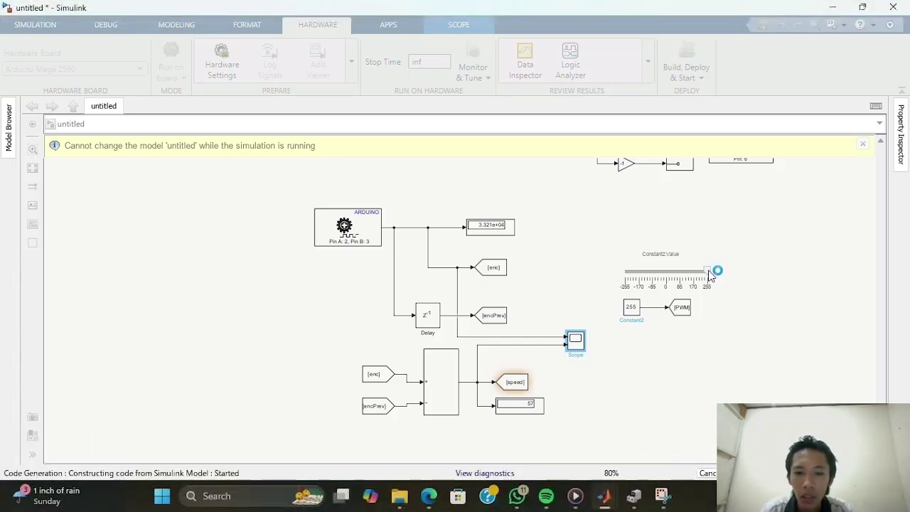
mouse_move(752, 315)
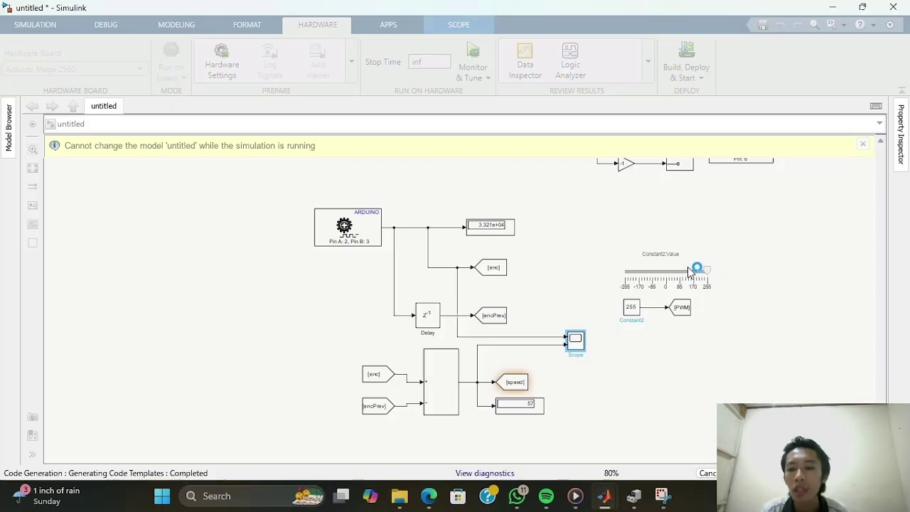
mouse_move(861, 191)
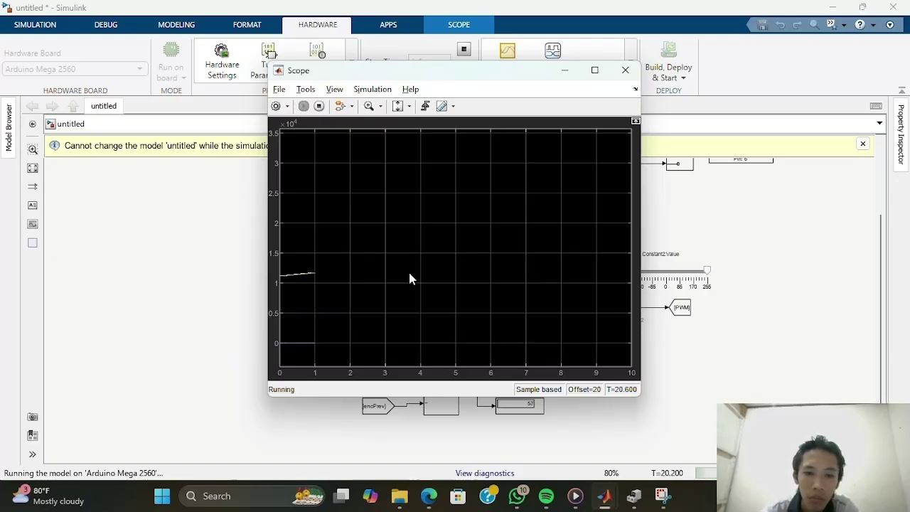
Scale the Scope's axes to fit the signals while the model is running, and close the Scope.
click(399, 107)
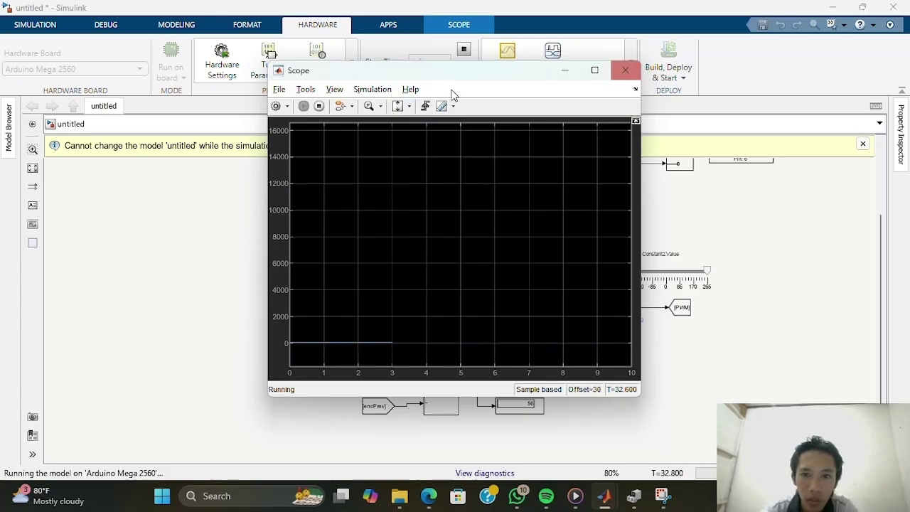
click(288, 109)
key(Escape)
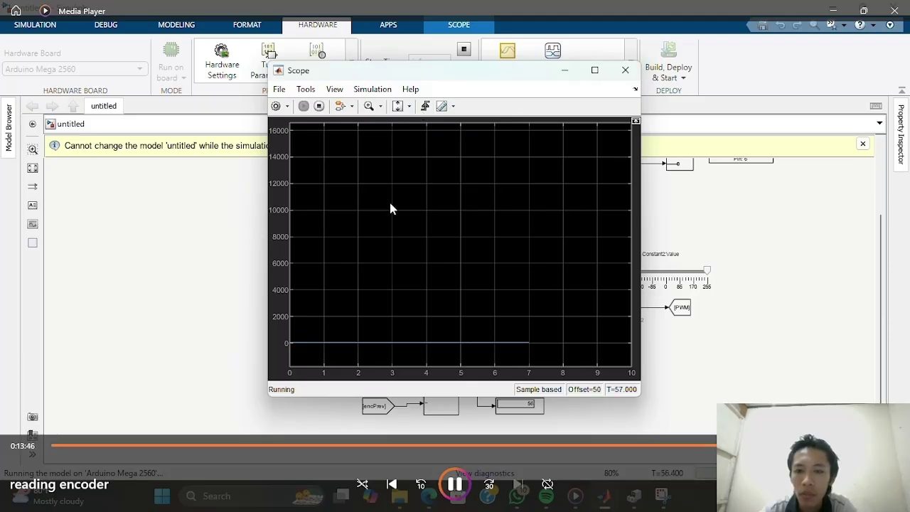
key(ctrl+a)
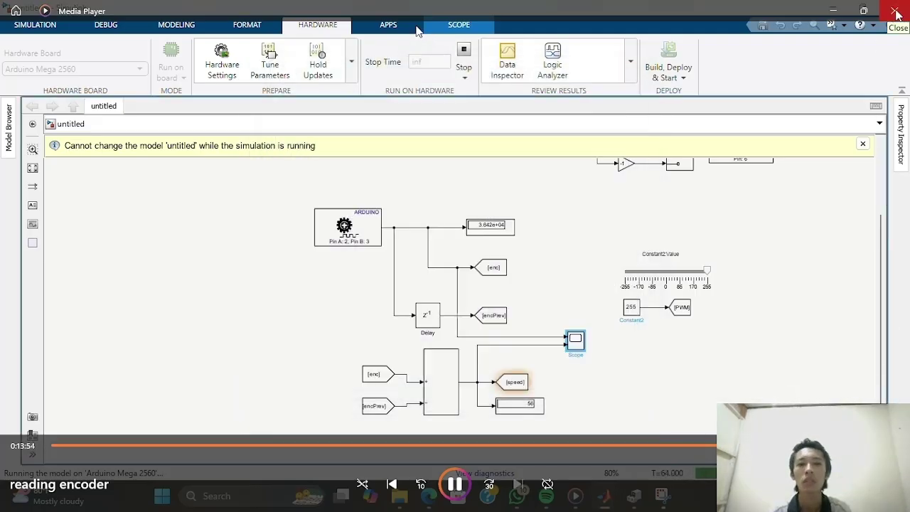
Close the "reading encoder" recording in Media Player and switch to the closing slide of the "PDSK 7" presentation in Canva.
click(894, 10)
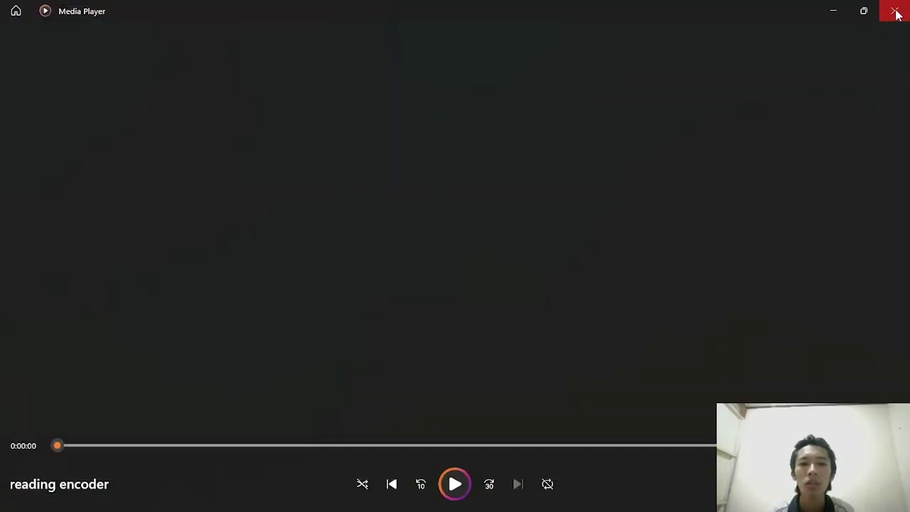
click(625, 498)
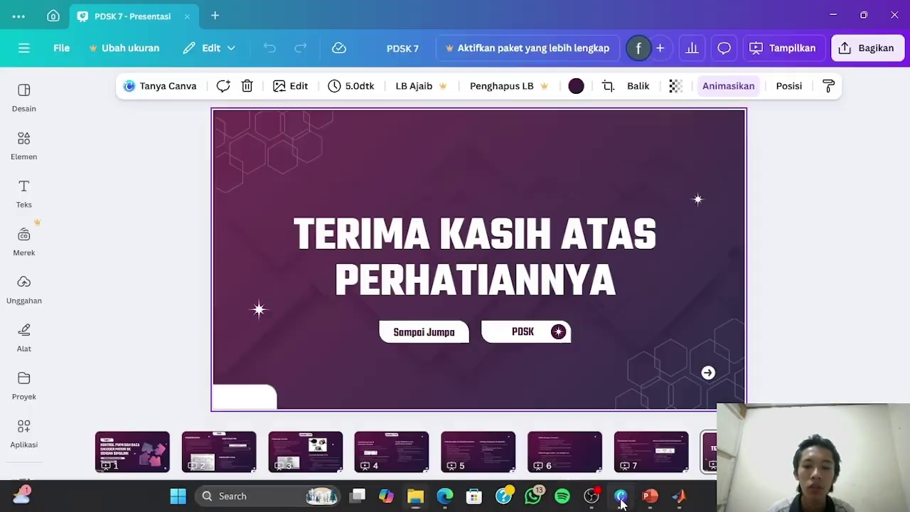